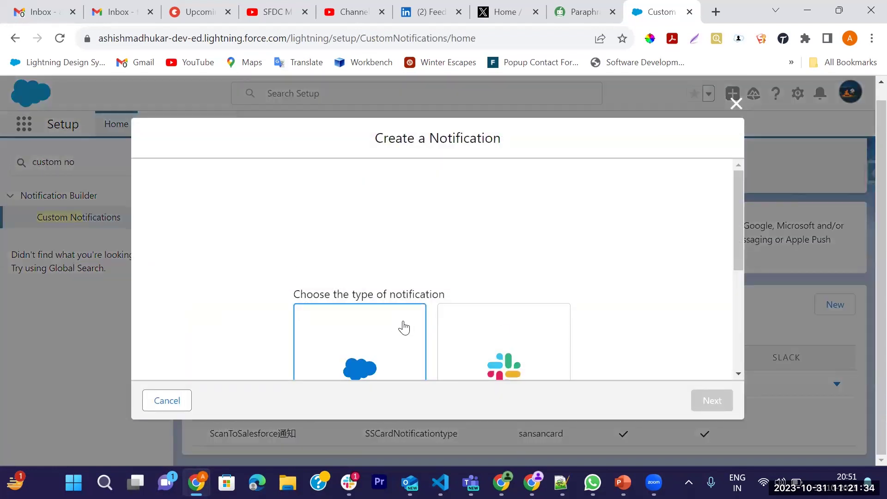
Step: Choose Salesforce Desktop or Mobile as the type of the new notification and continue to its details
scroll(416, 300, down, 3)
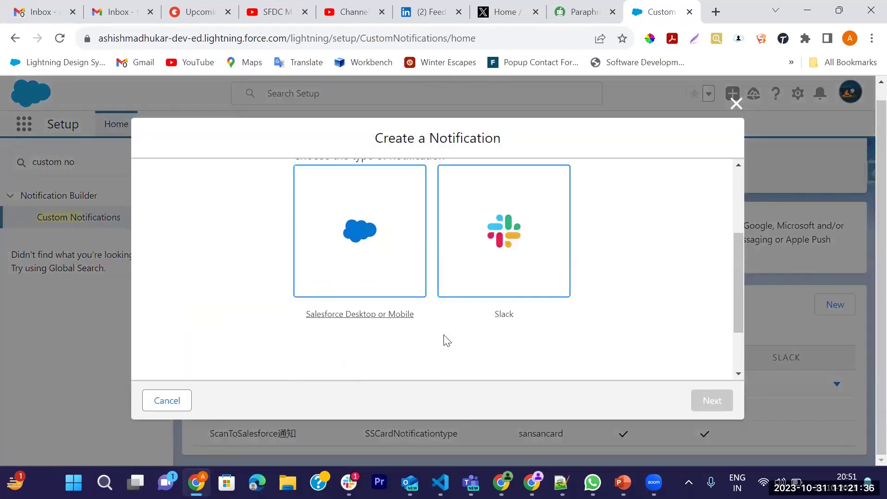
scroll(408, 368, up, 3)
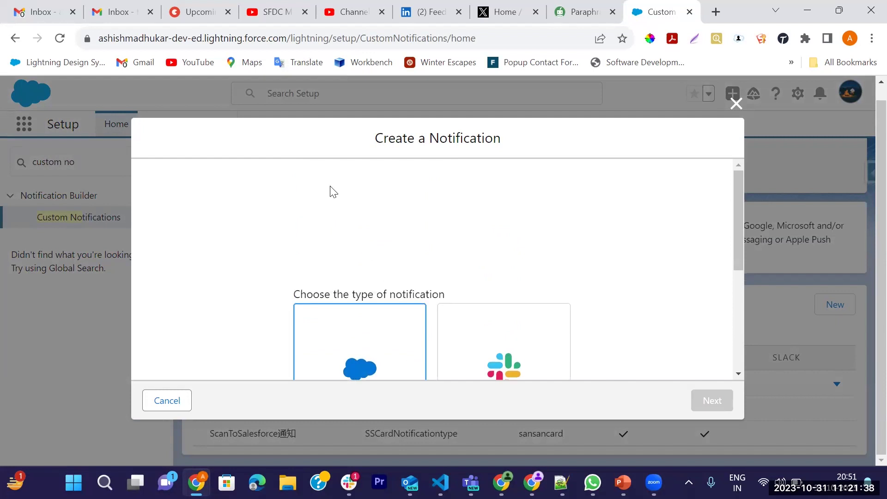
scroll(382, 234, down, 3)
scroll(369, 242, up, 2)
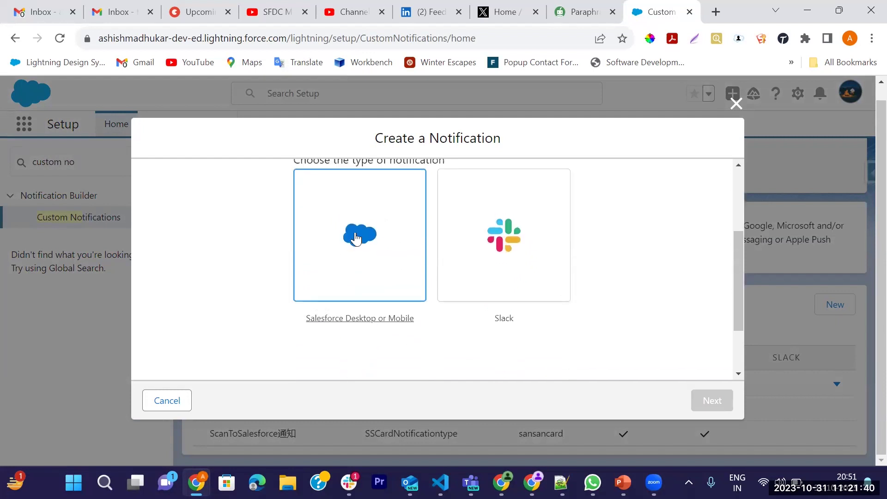
scroll(643, 236, down, 2)
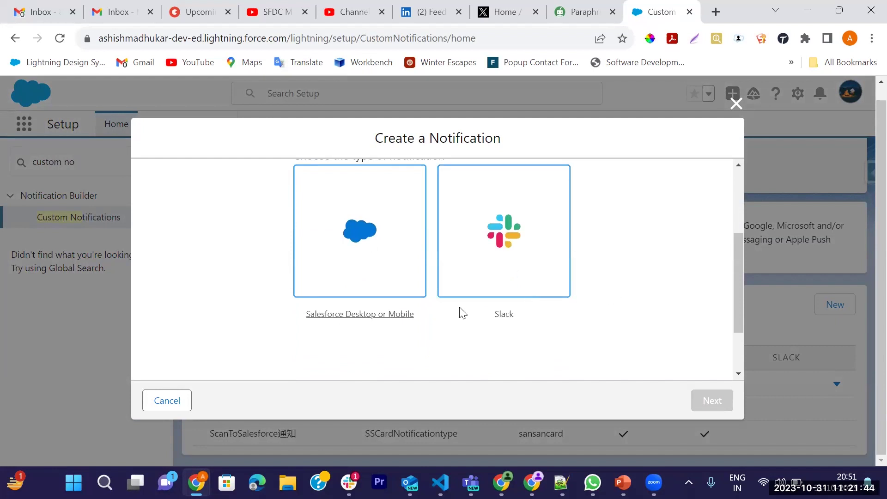
click(342, 244)
scroll(415, 277, down, 2)
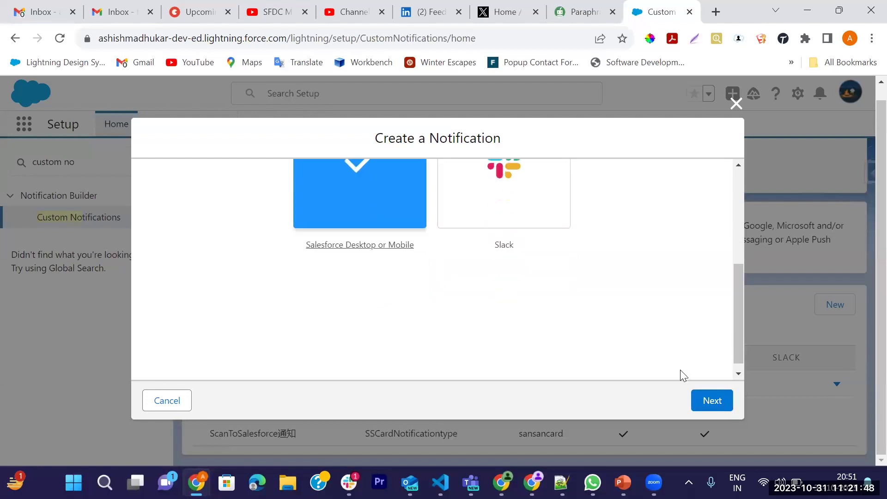
click(710, 402)
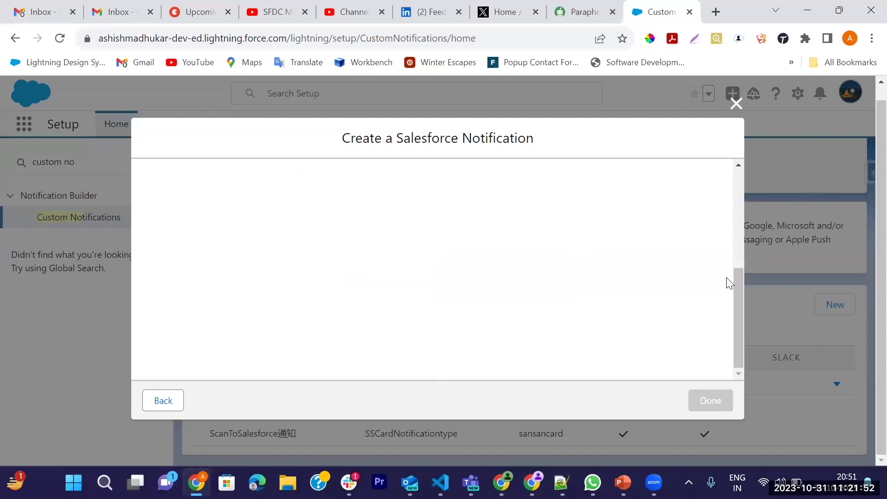
Step: Name the notification "Lead Owner Custom Notification" with the API name Lead_Owner_Custom_Notification
click(236, 227)
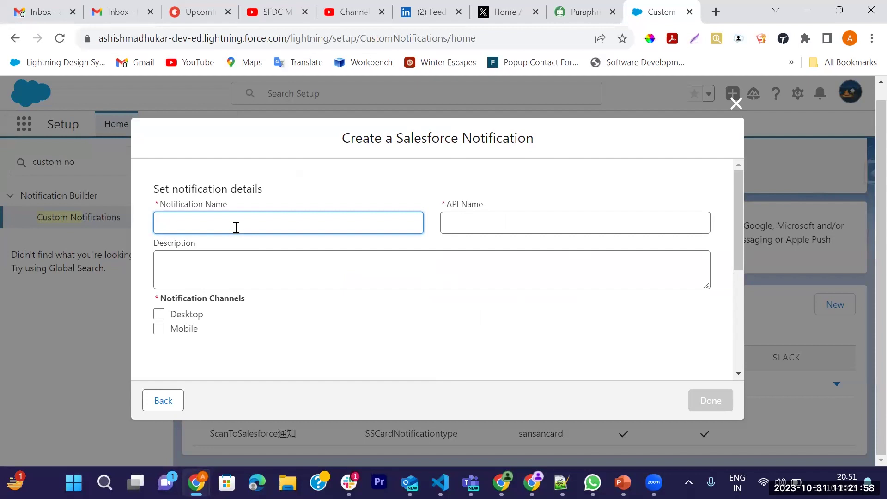
text(Lead)
text(otificat)
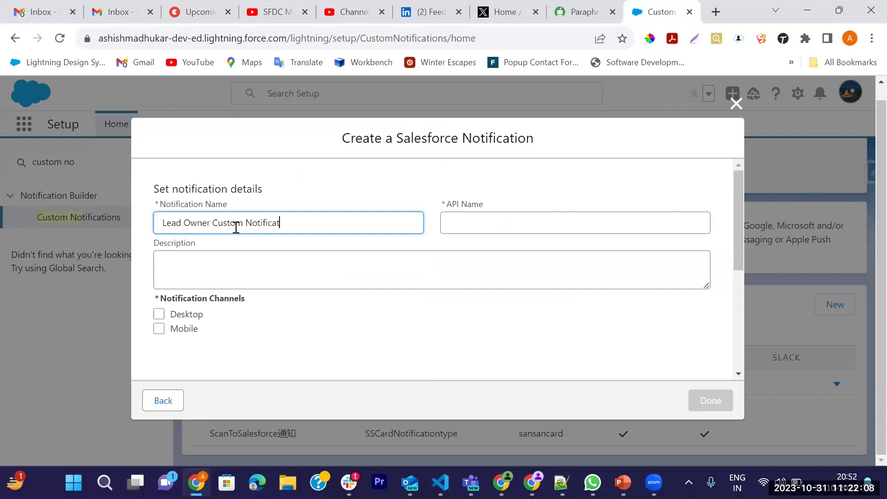
key(Tab)
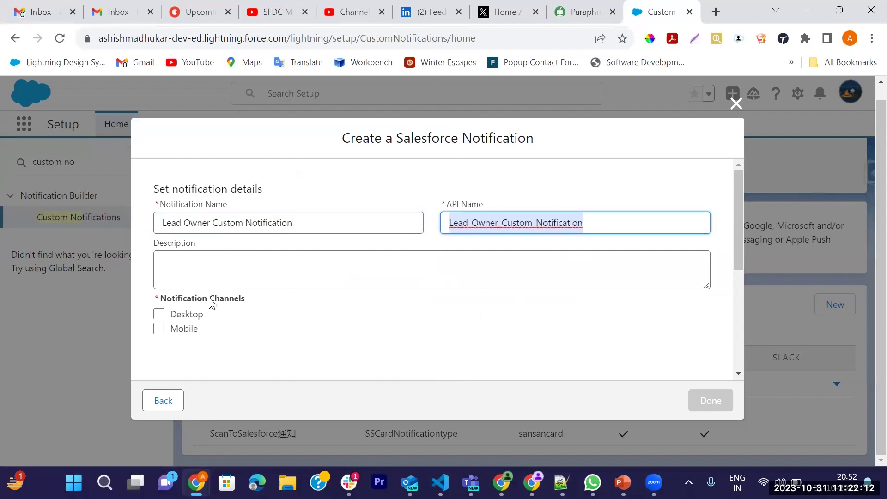
click(208, 270)
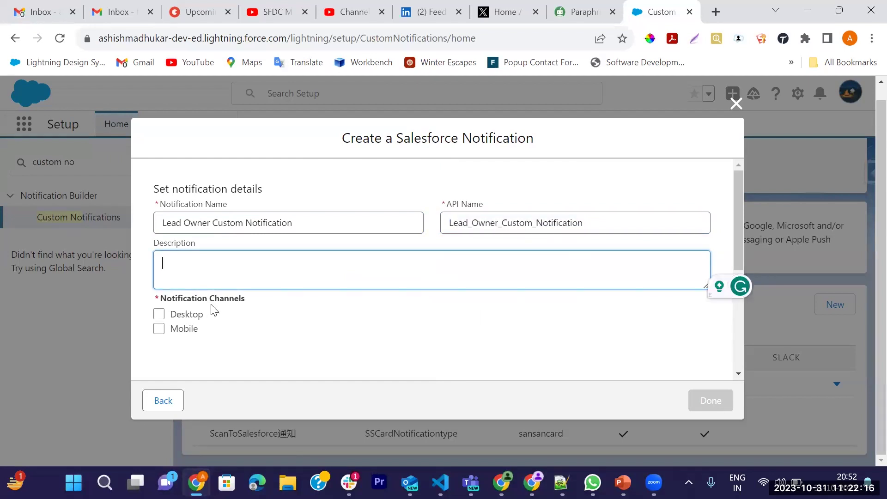
Step: Enable the Desktop and Mobile notification channels and save the new custom notification type
drag(159, 298, 244, 296)
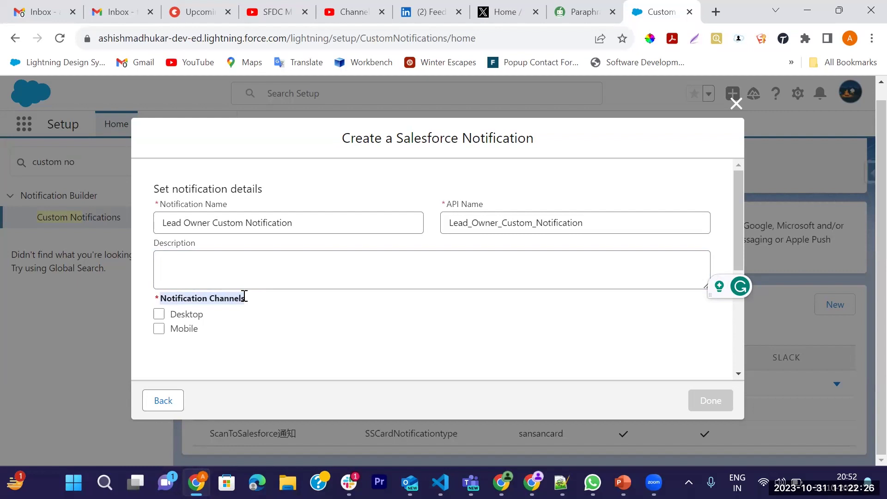
click(159, 314)
click(159, 328)
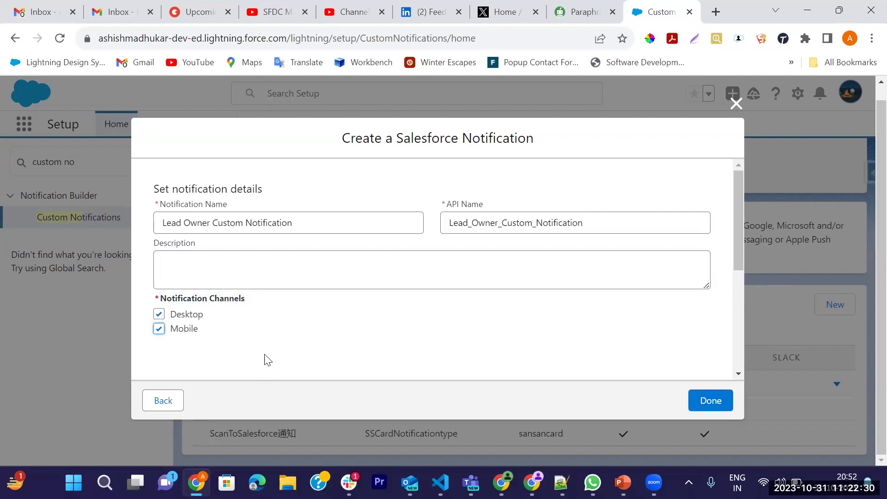
scroll(327, 317, down, 3)
scroll(444, 305, down, 2)
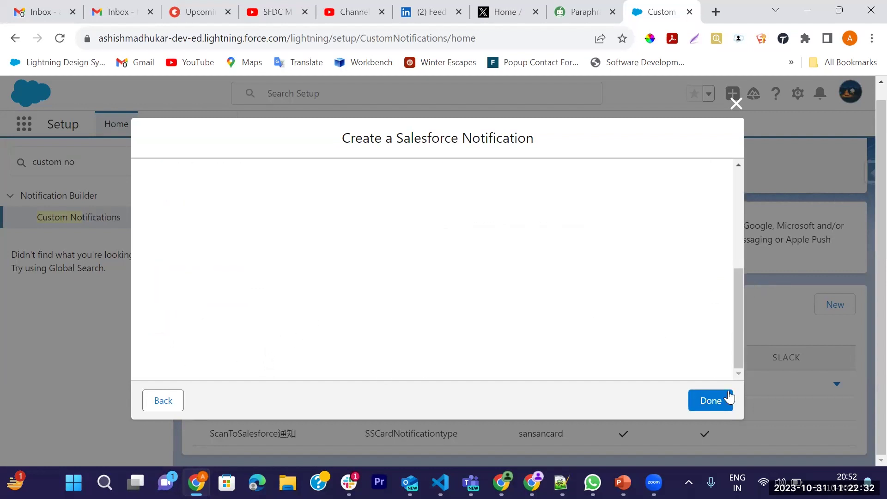
click(711, 410)
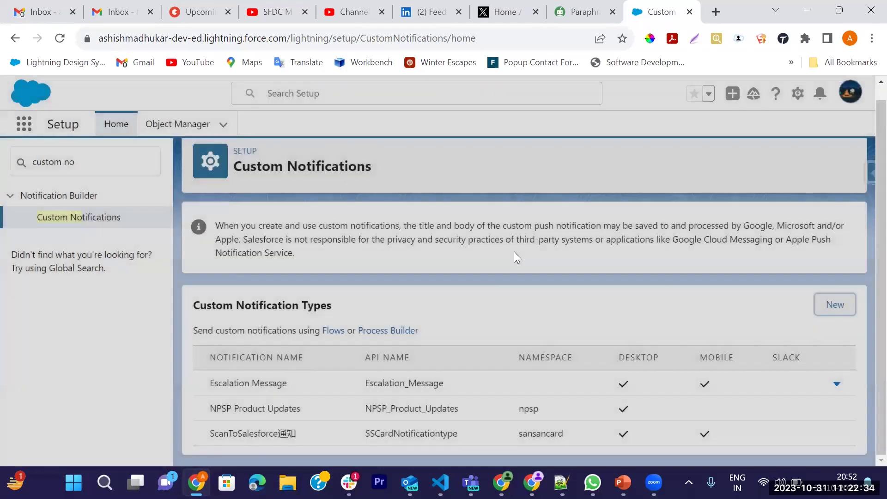
scroll(448, 342, down, 1)
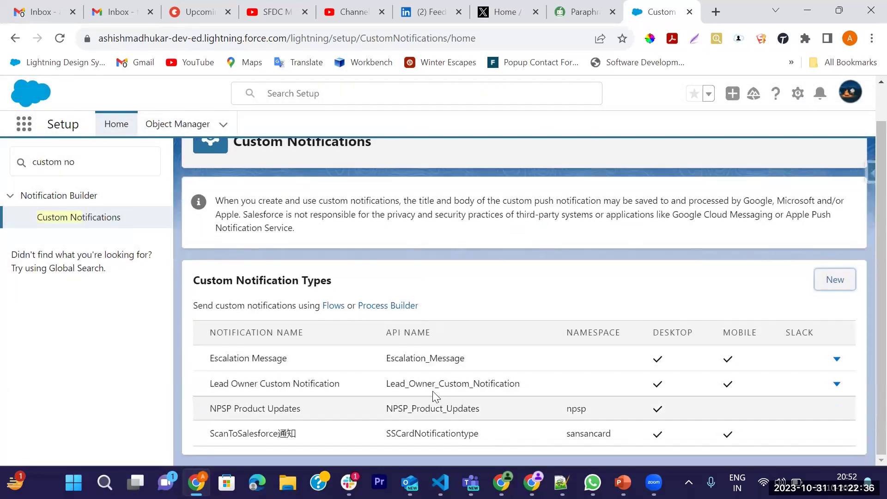
scroll(357, 365, up, 1)
scroll(358, 367, down, 1)
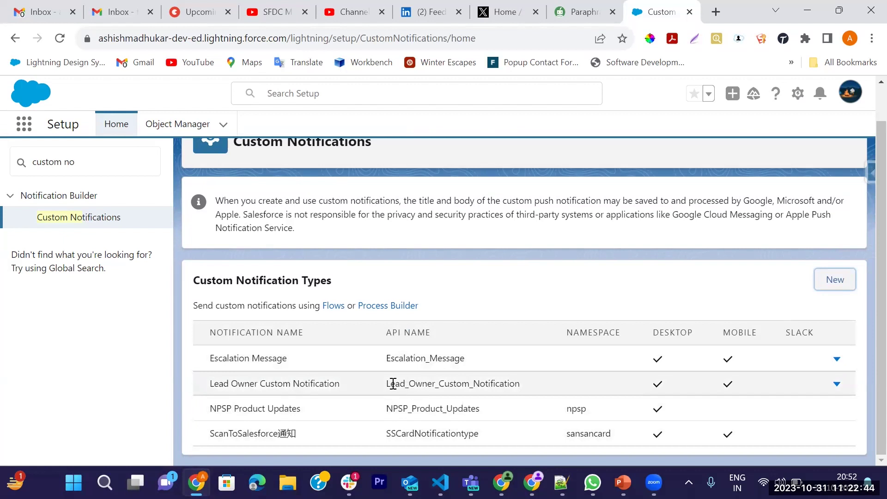
drag(388, 383, 525, 389)
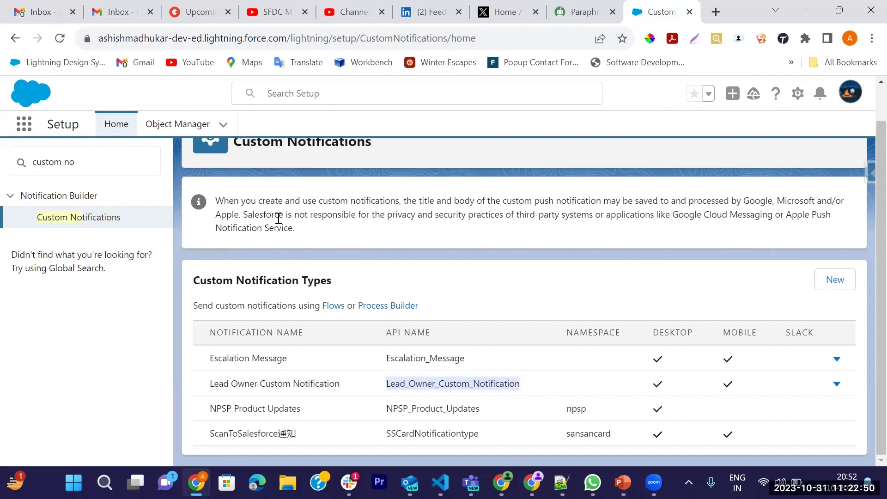
Step: Open Setup in a new tab, search for "flow" and go to the Flows page
click(798, 94)
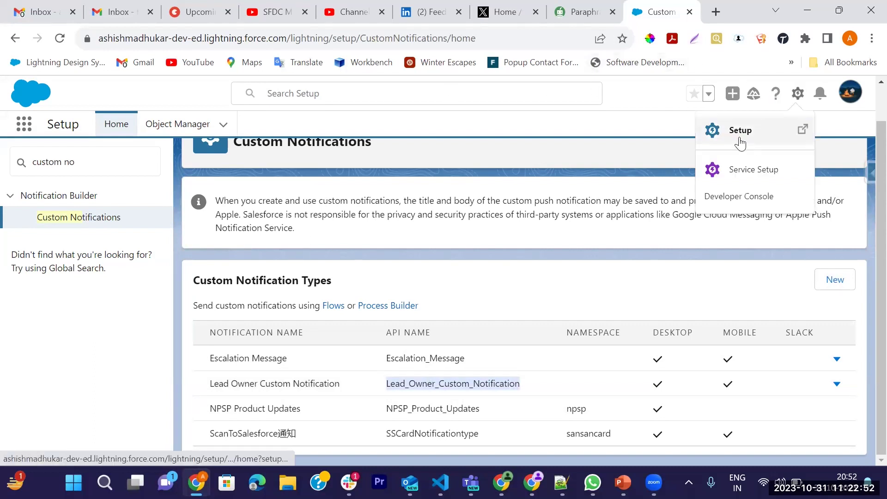
click(740, 132)
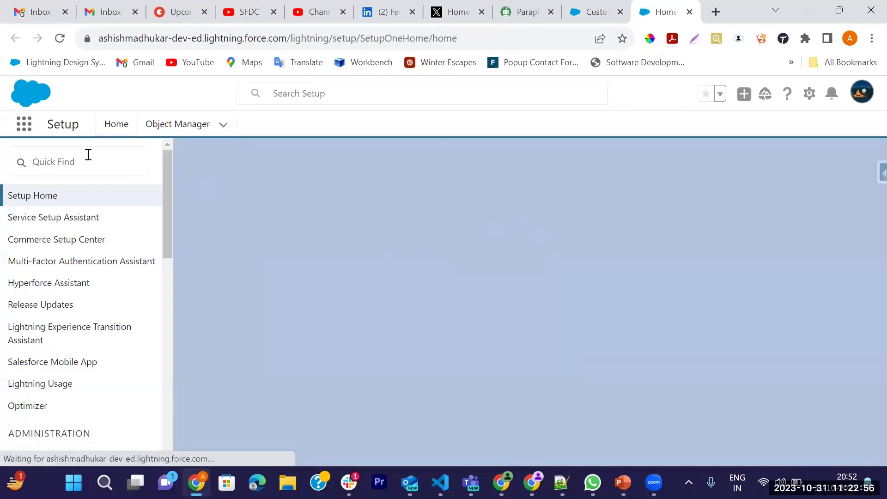
click(89, 155)
text(f)
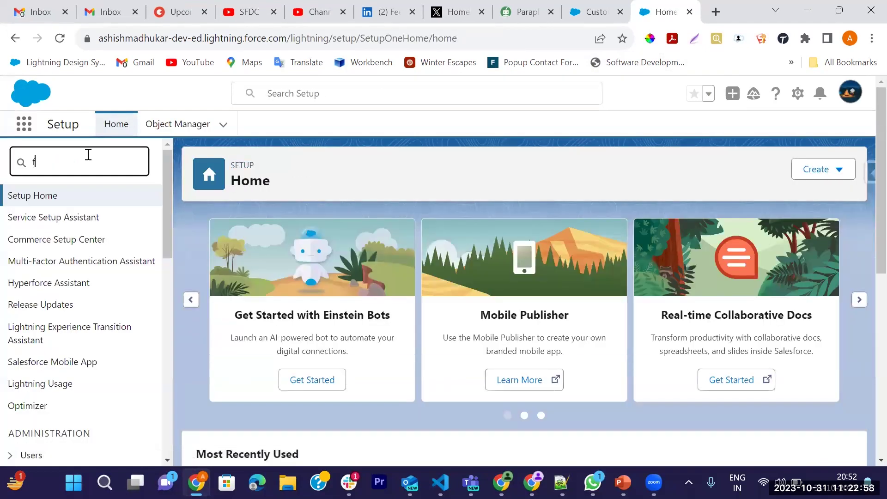
text(low)
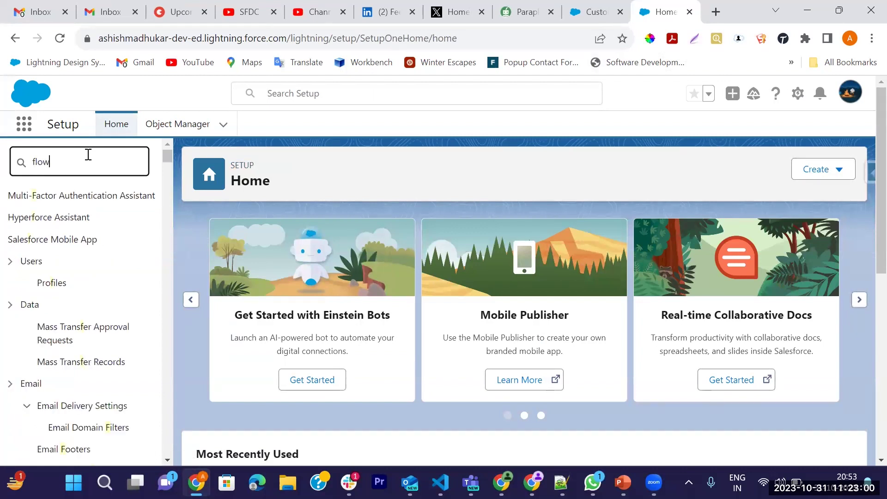
click(43, 310)
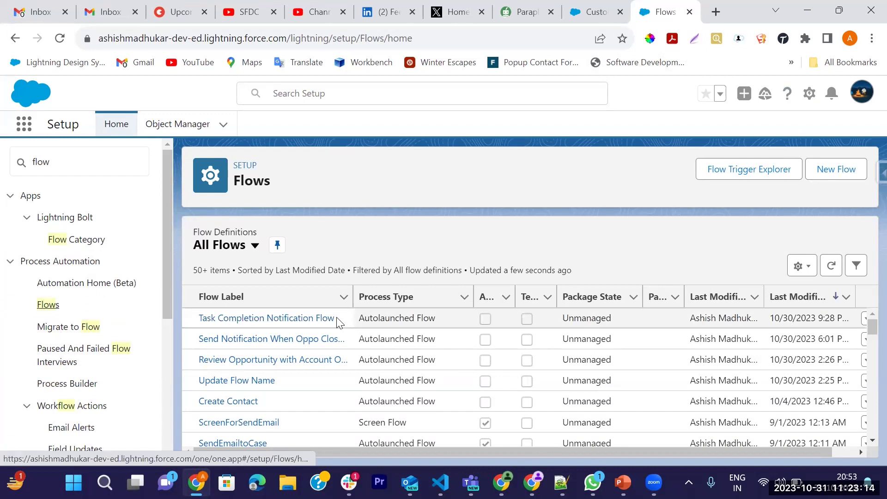
Step: Create a new Record-Triggered Flow
click(834, 182)
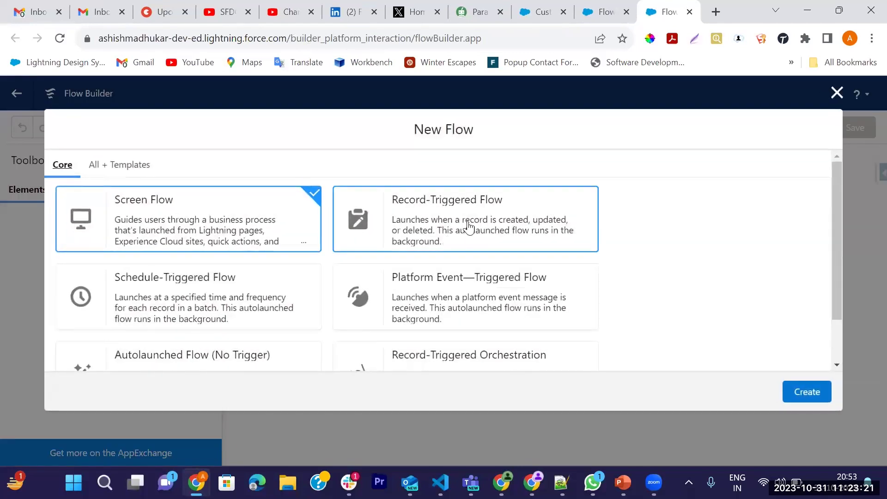
click(469, 226)
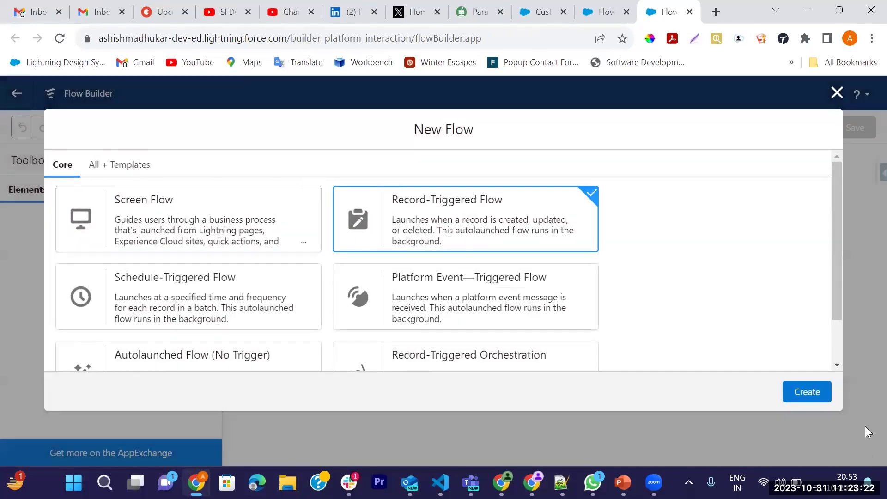
click(815, 397)
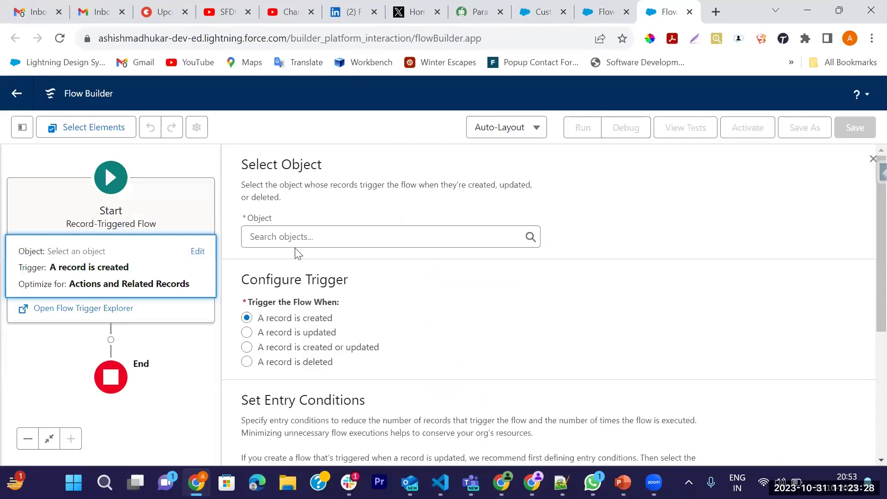
Step: Set Lead as the object that triggers the flow and close the start configuration
click(292, 240)
text(Lead)
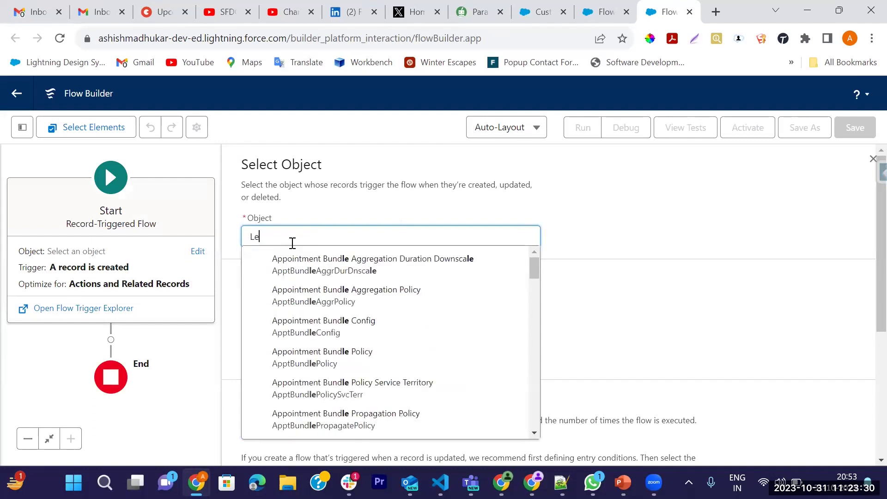
click(293, 271)
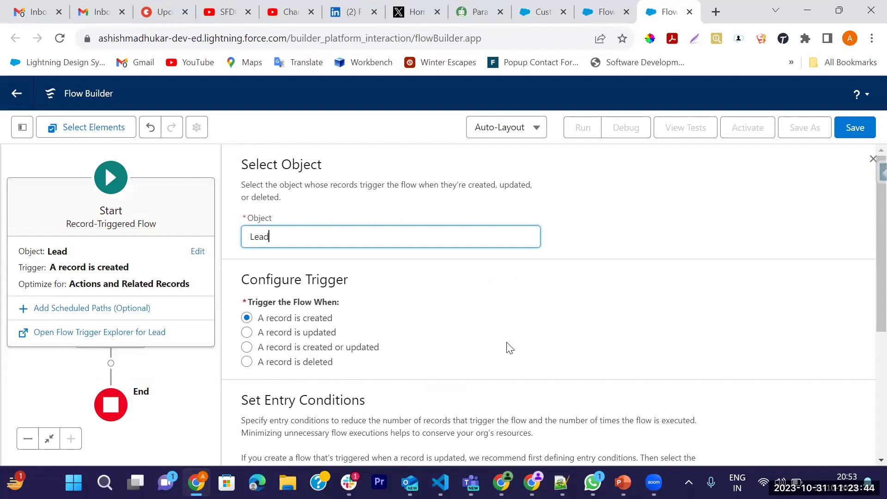
scroll(510, 347, down, 5)
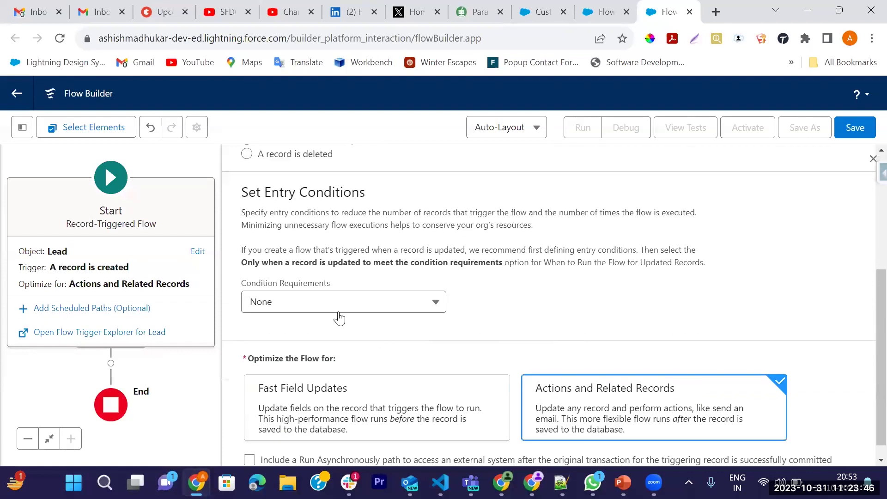
scroll(323, 401, down, 1)
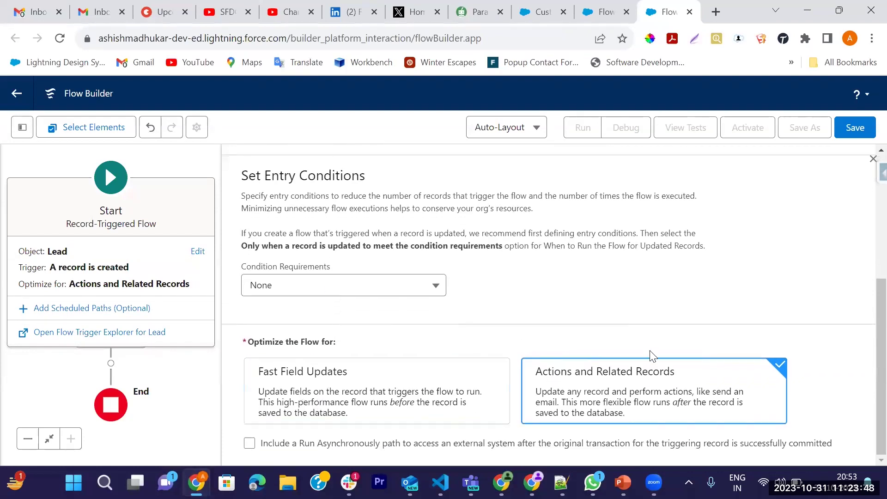
scroll(758, 263, up, 5)
click(871, 159)
Step: Add a Get Records element on the Run Immediately path of the flow
drag(335, 304, 556, 290)
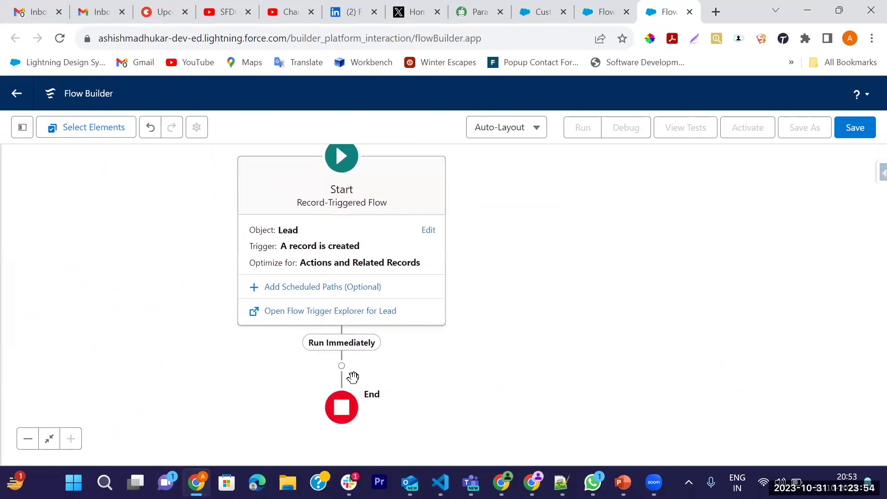
click(341, 366)
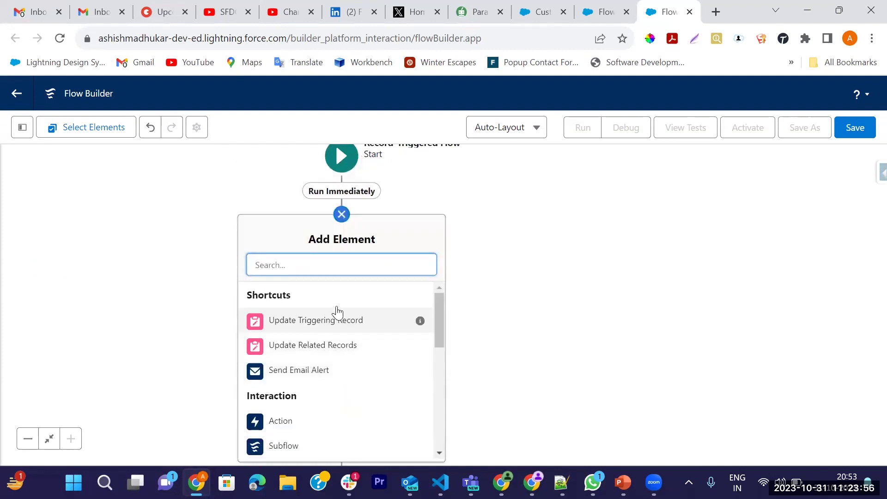
text(Get)
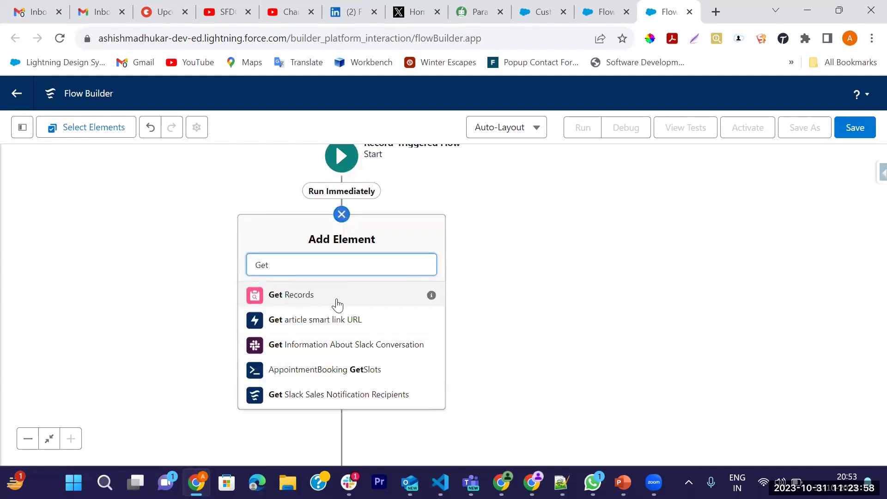
click(337, 305)
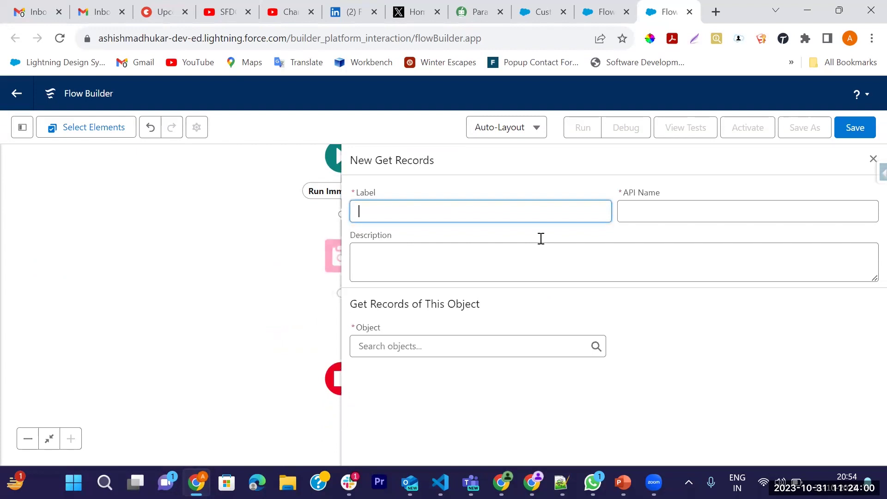
Step: Label the new Get Records element "Get Custom Notification" with the API name Get_Custom_Notification
text(Ge)
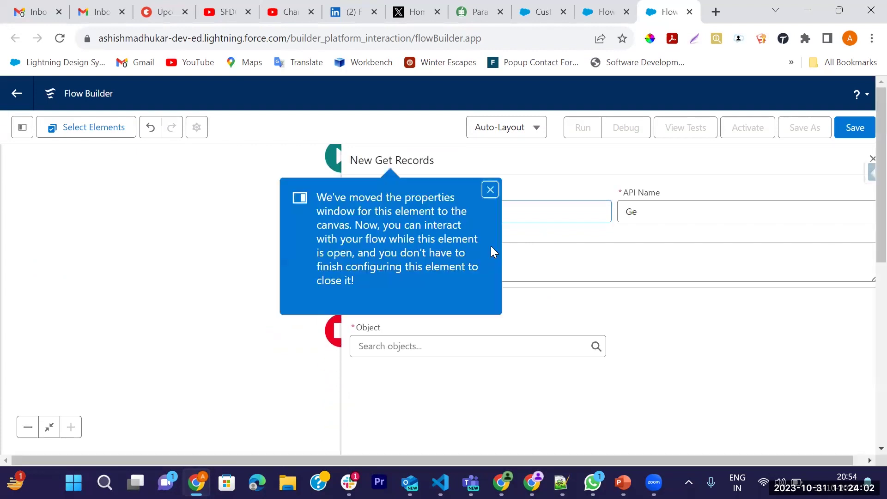
click(490, 189)
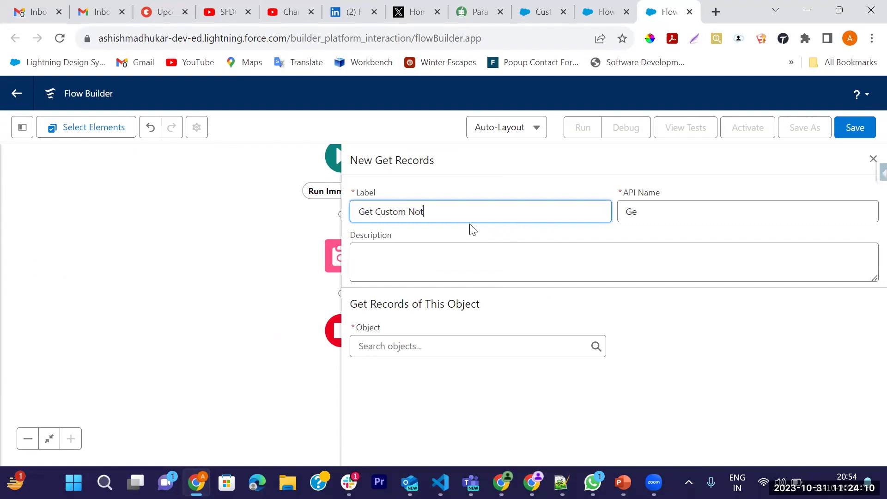
text(n)
key(Tab)
key(BackSpace)
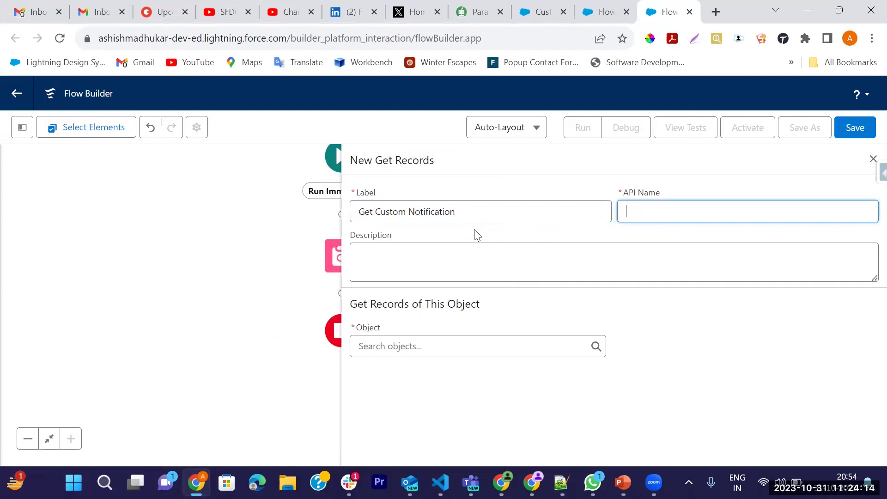
click(480, 216)
key(Tab)
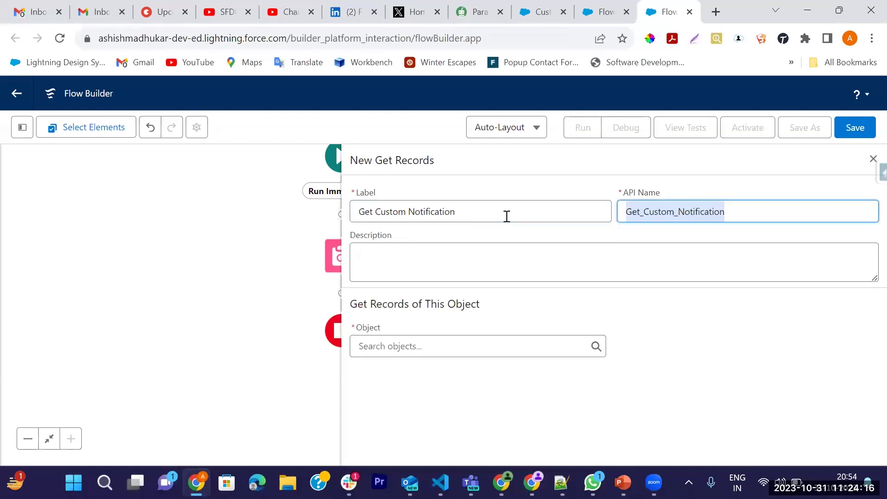
Step: Set Custom Notification Type as the object whose records the Get Records element retrieves
click(422, 349)
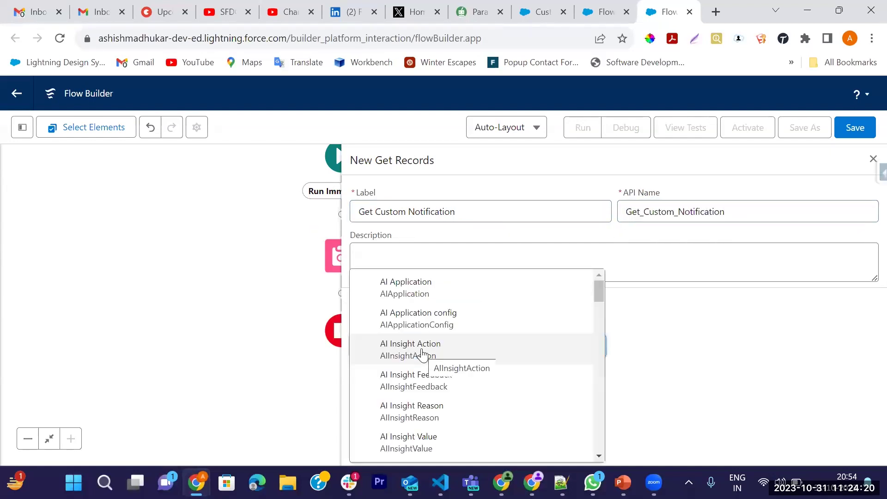
click(686, 328)
click(445, 347)
text(Custom)
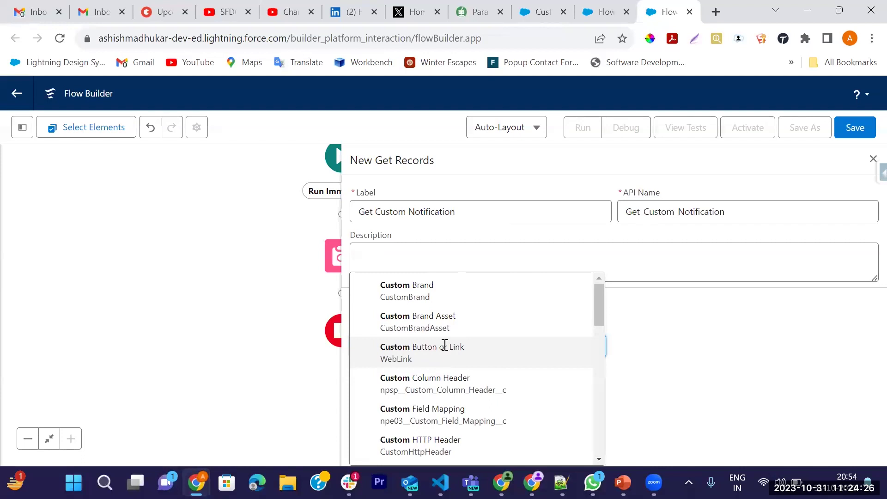
text( Not)
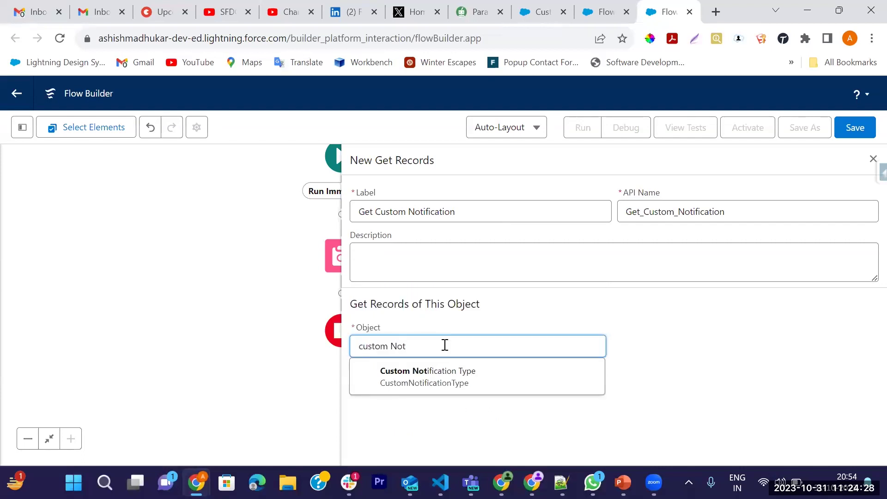
click(439, 378)
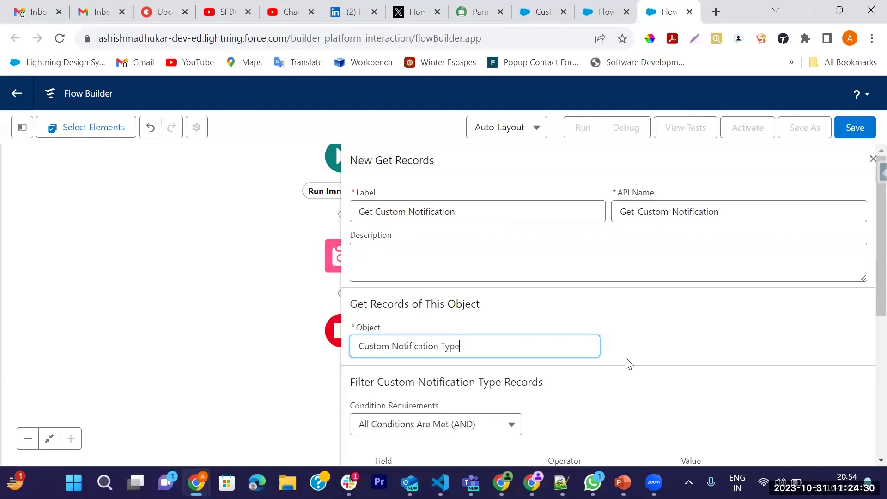
Step: Add a filter condition on DeveloperName with the Equals operator and open its value for entry
scroll(630, 364, down, 3)
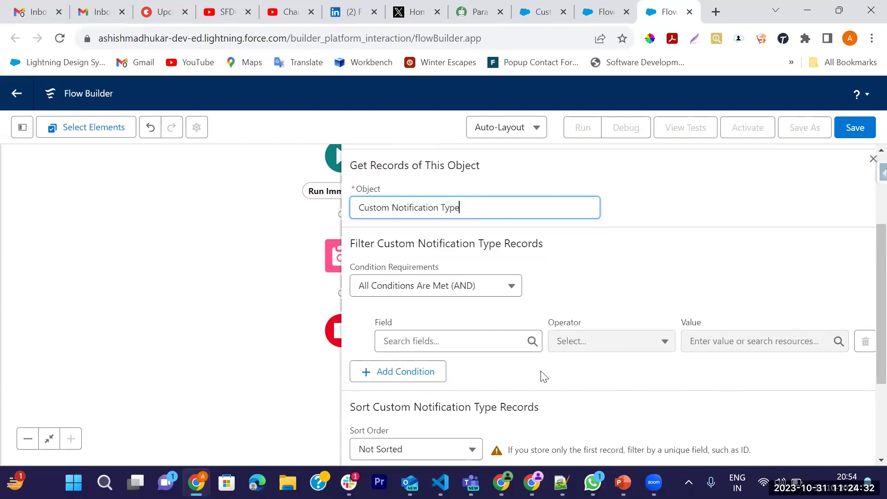
click(490, 340)
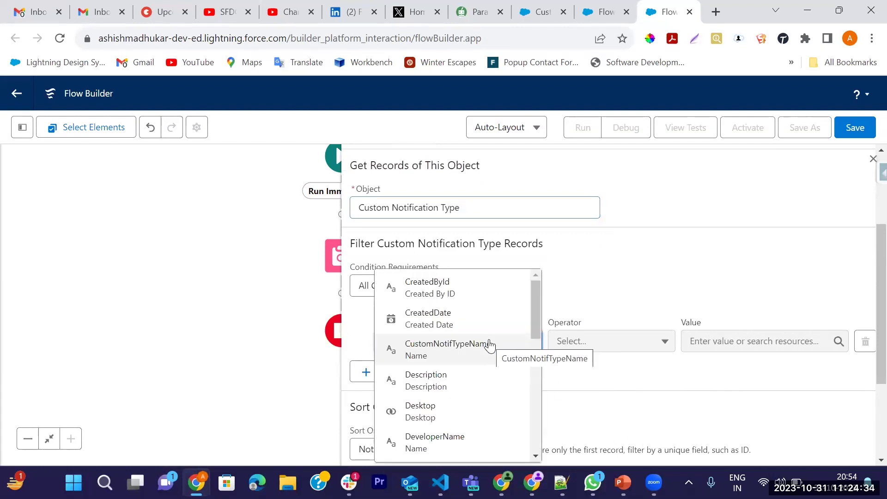
click(425, 444)
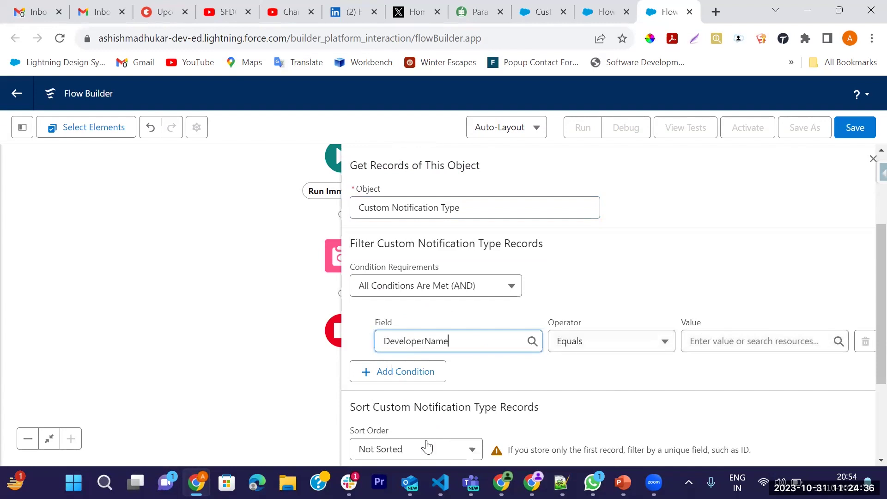
click(699, 341)
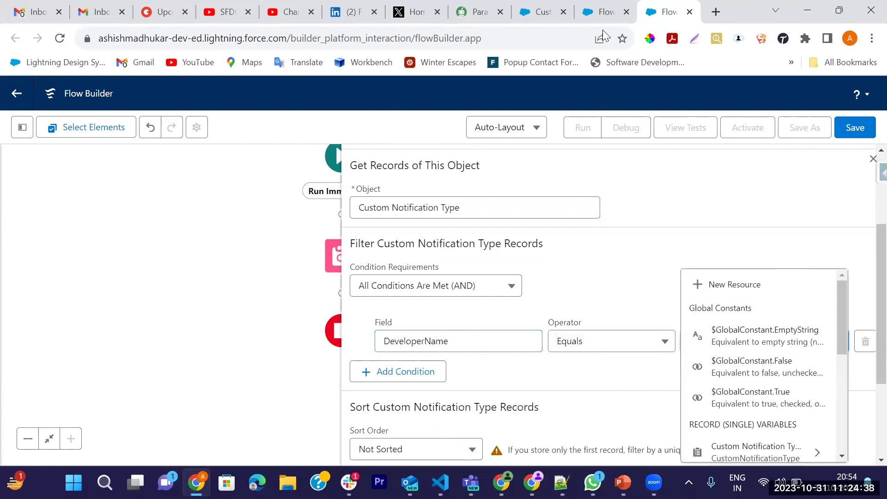
Step: Copy the API name Lead_Owner_Custom_Notification from the Custom Notifications setup page and paste it as the DeveloperName filter value
click(541, 12)
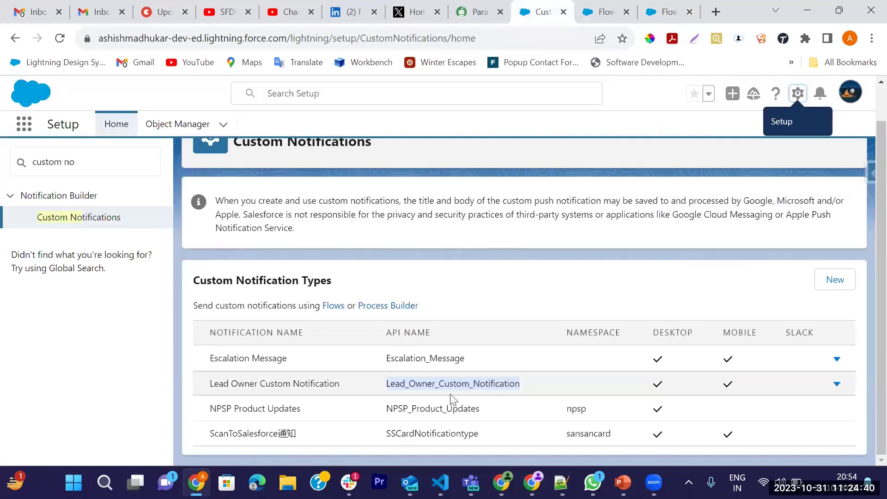
click(533, 353)
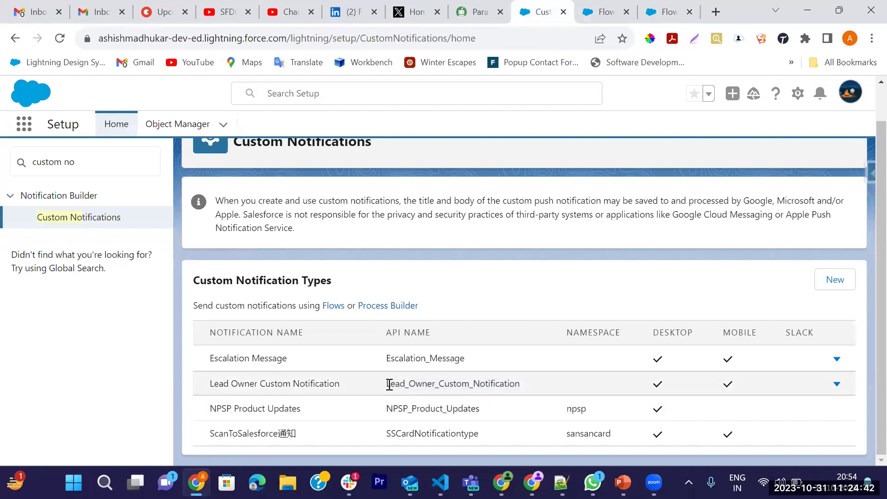
drag(387, 385, 522, 388)
key(ctrl+c)
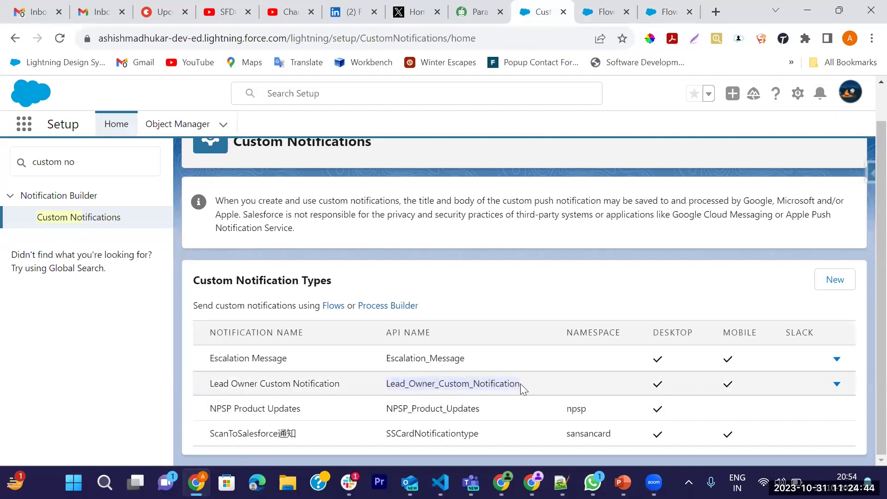
click(666, 11)
key(ctrl+v)
click(690, 377)
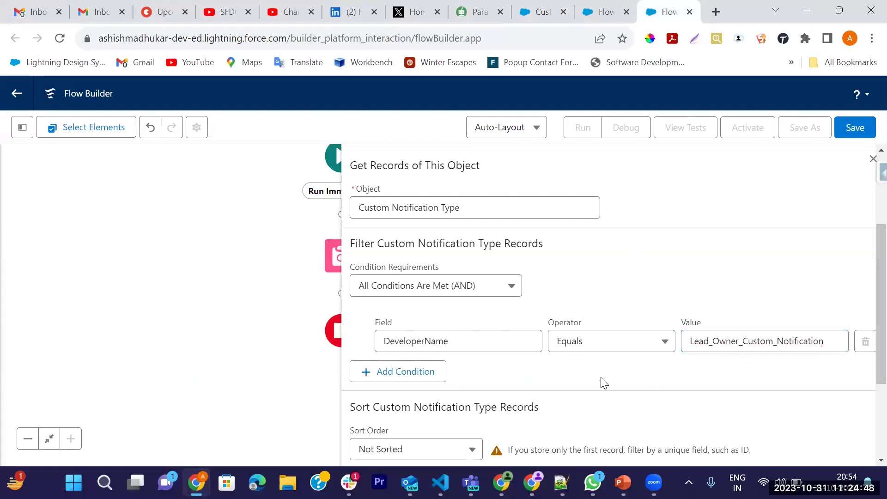
Step: Check the sorting and record storage options of the Get Records element and close its configuration
scroll(604, 383, down, 1)
scroll(587, 352, down, 1)
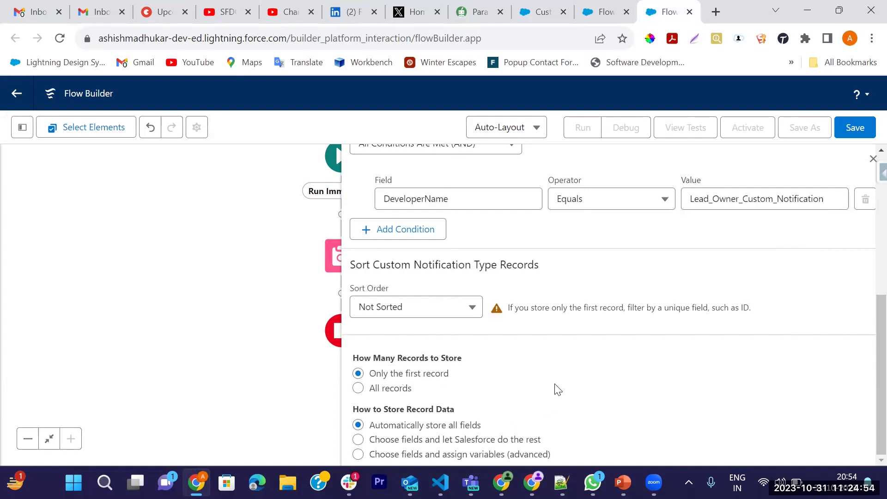
scroll(554, 388, up, 6)
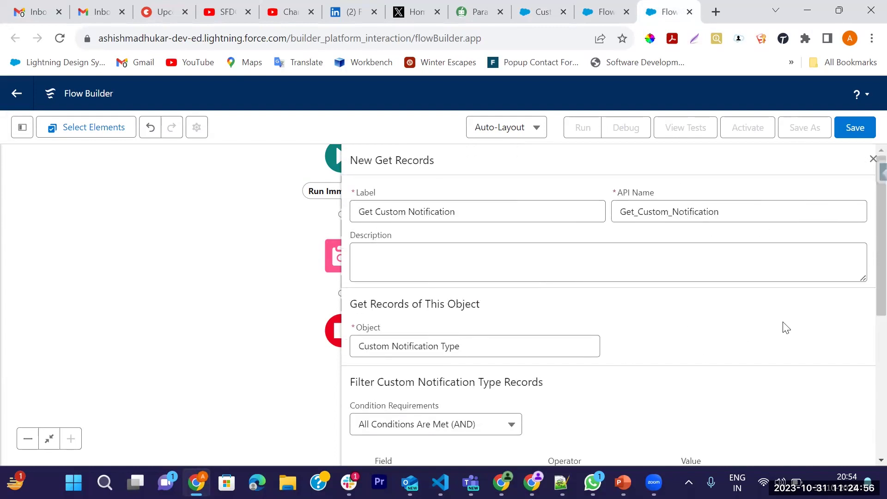
click(871, 161)
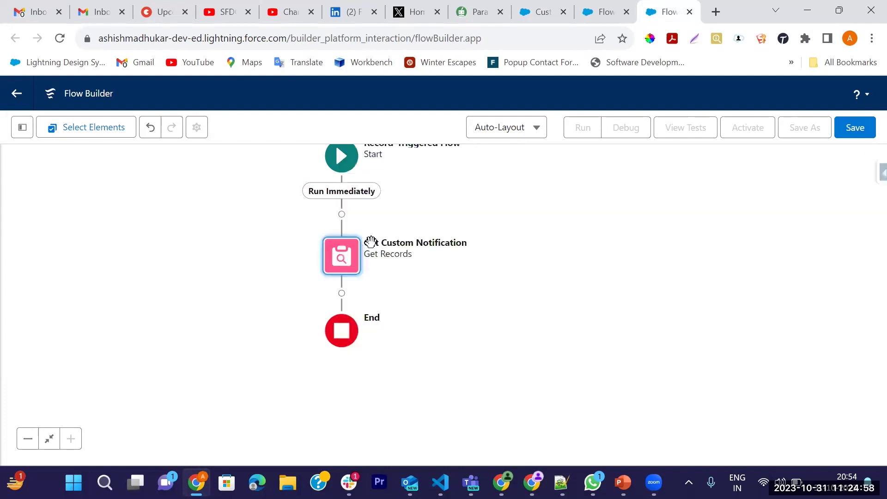
Step: Add a Send Custom Notification action after the Get Custom Notification element
drag(497, 301, 544, 329)
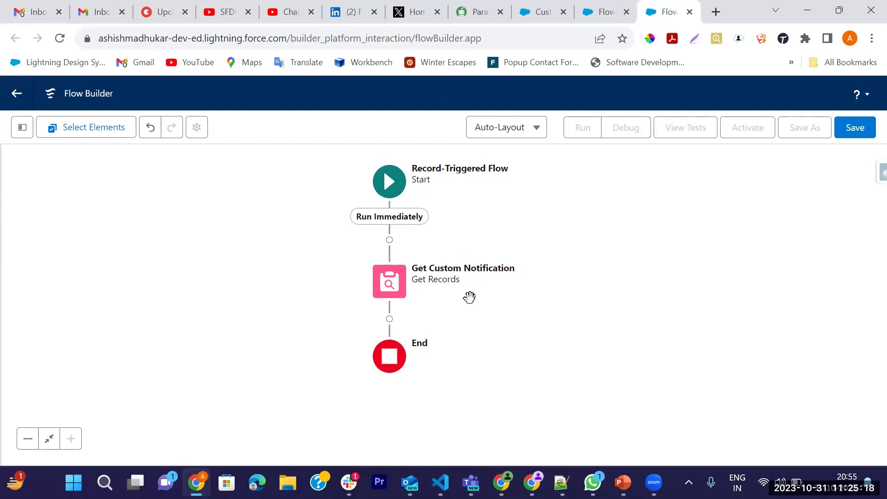
drag(480, 341, 479, 328)
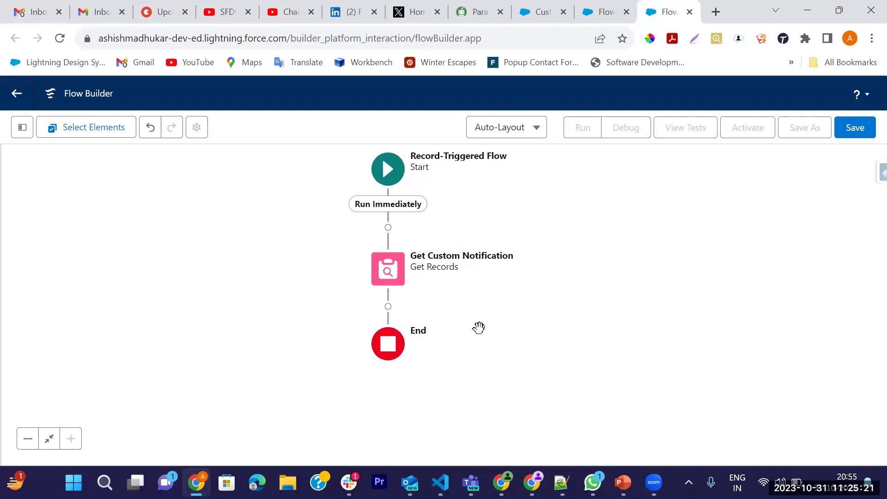
click(388, 306)
text(Send)
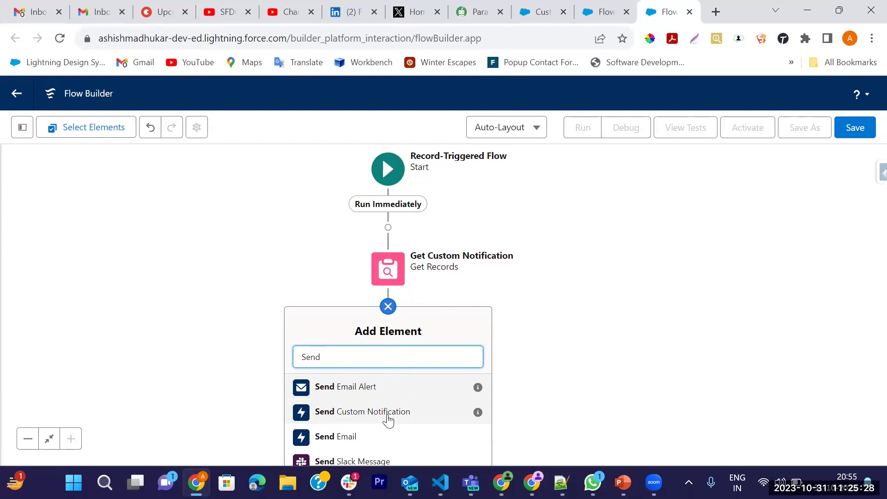
click(388, 418)
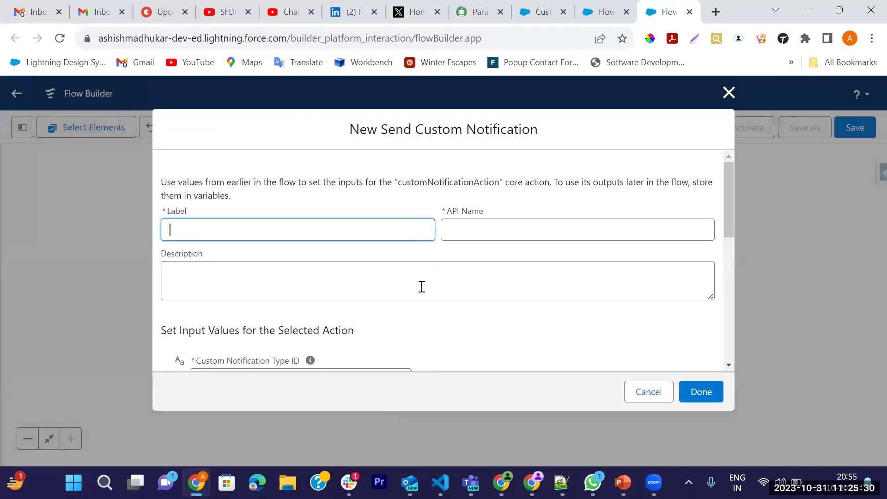
Step: Label the new action "Send Custom Notification" and let its API name fill in from the label
text(Send C)
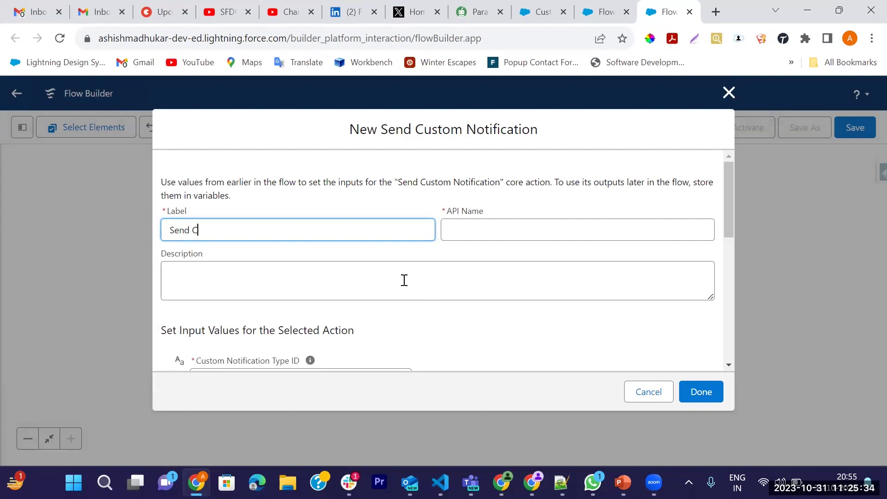
text(ustom Noti)
text(fication)
text(s)
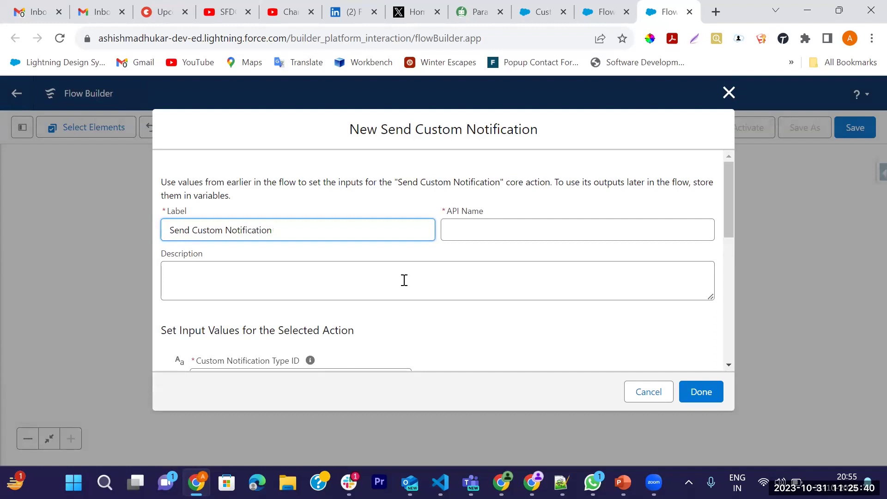
key(Tab)
Step: Set the Custom Notification Type ID to the Id of the retrieved record, {!Get_Custom_Notification.Id}
scroll(399, 343, down, 3)
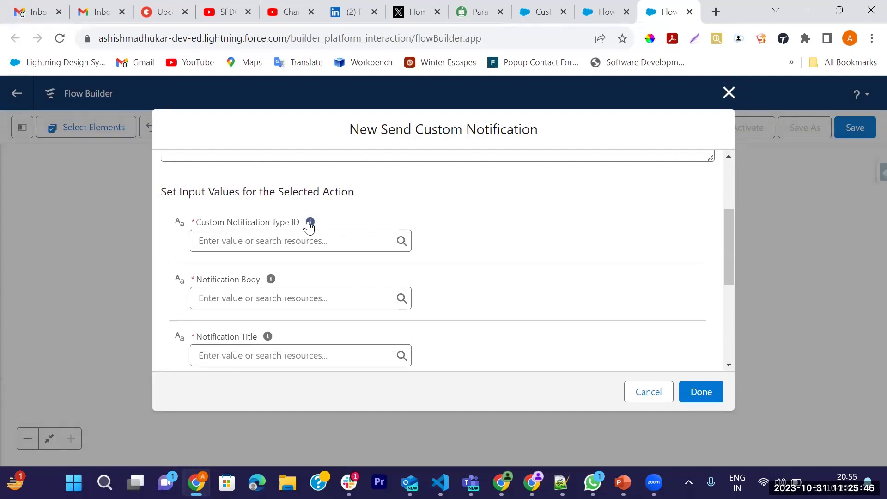
mouse_move(314, 226)
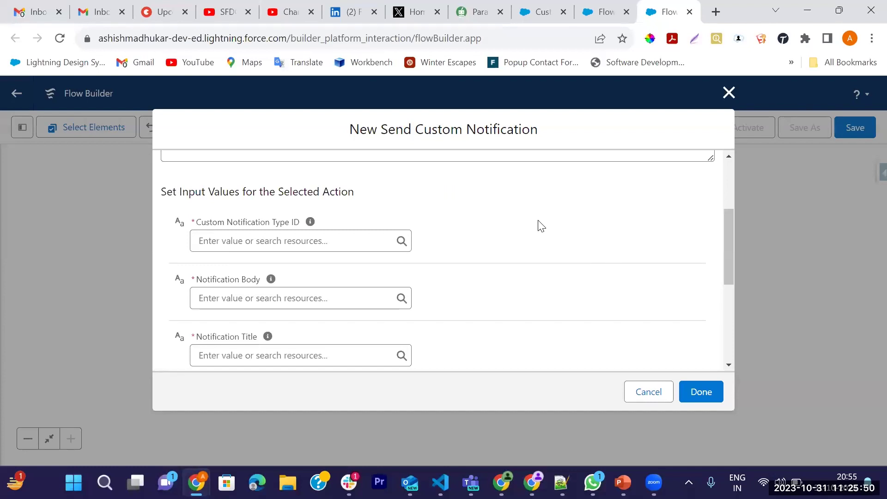
click(306, 240)
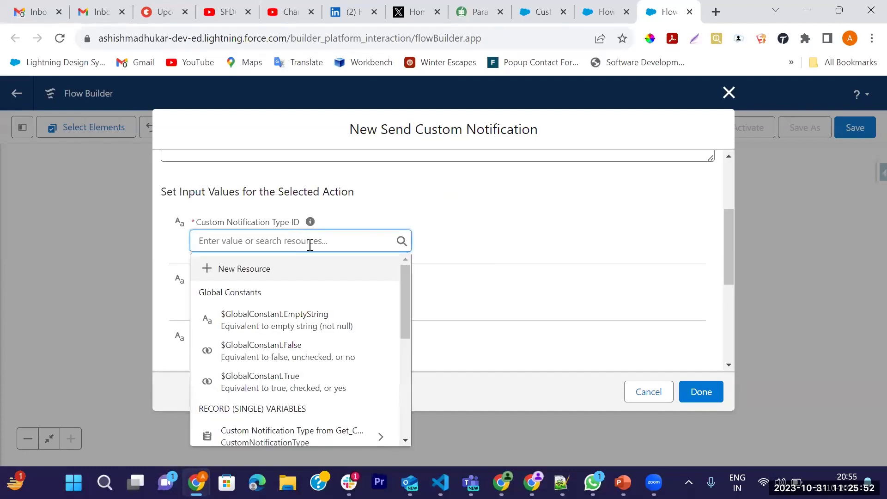
drag(404, 287, 373, 331)
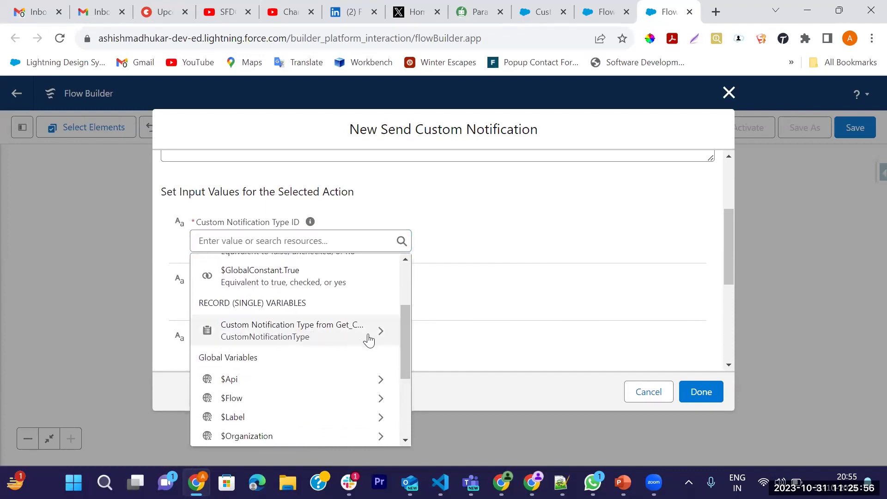
click(373, 339)
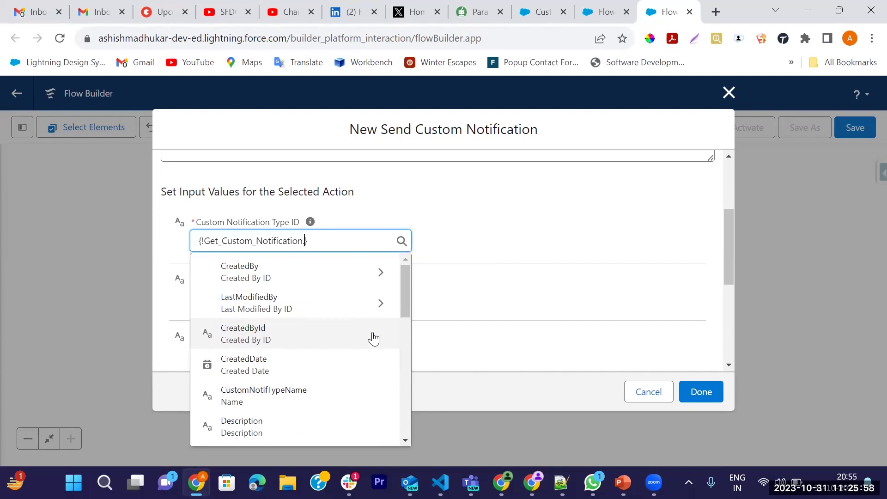
text(Id)
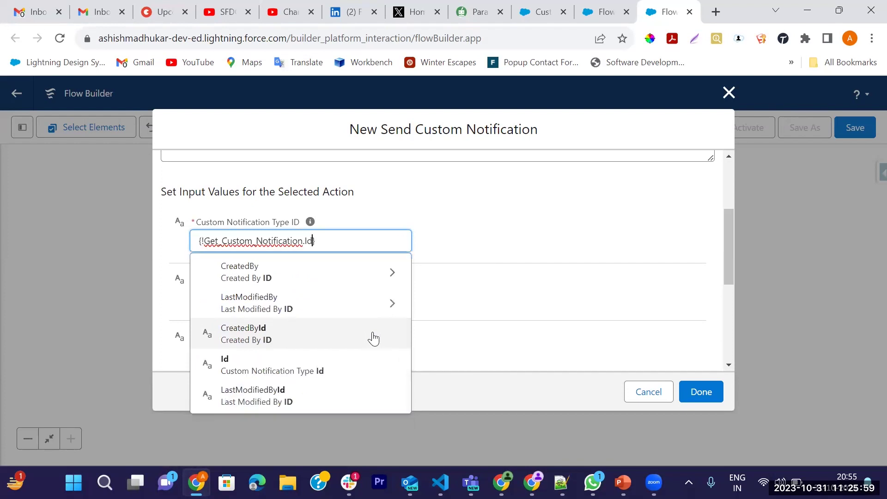
click(254, 370)
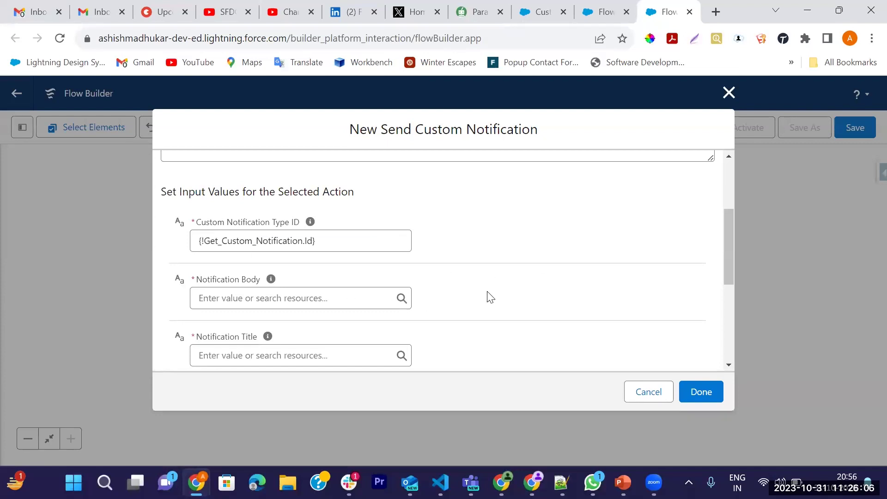
Step: Enter "Lead Assignment Alert-" as the Notification Body and copy that text
click(313, 298)
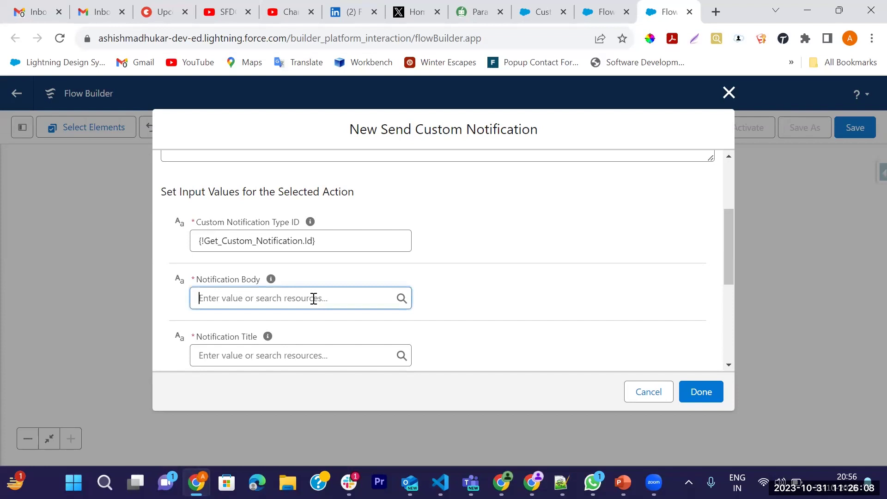
text(Lead )
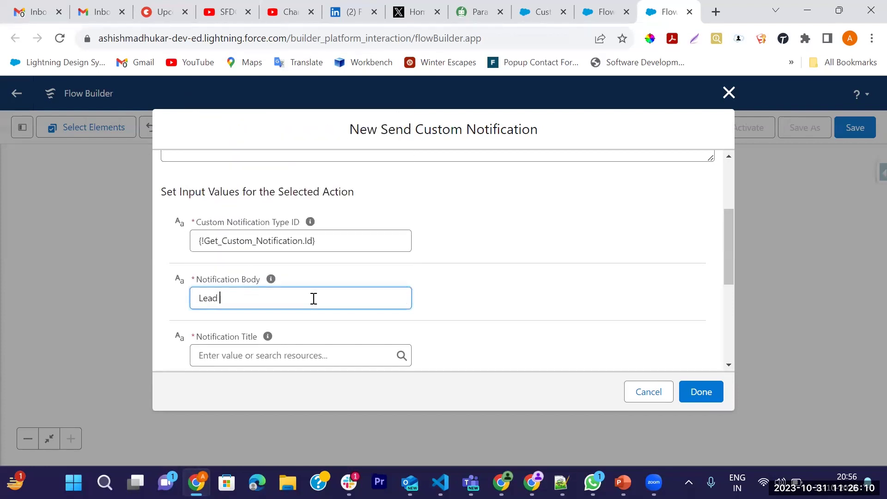
text(Assignment Alert-)
drag(314, 299, 185, 293)
key(ctrl+c)
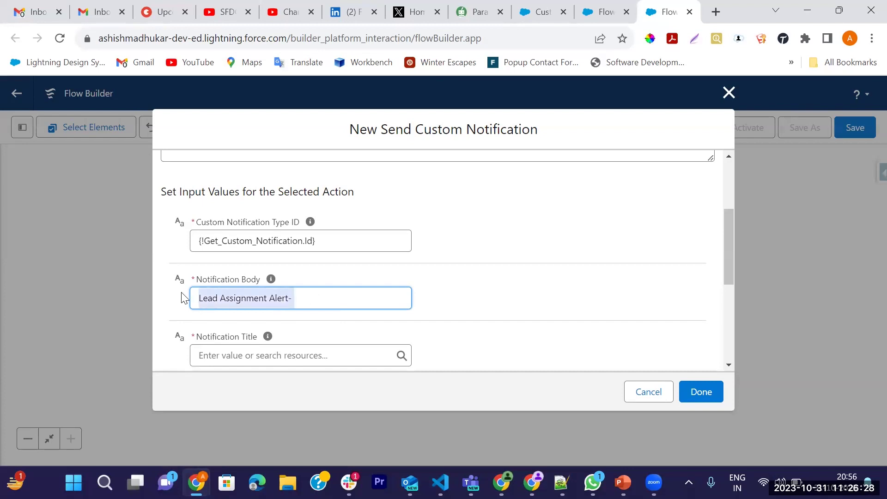
Step: Rebuild the Notification Body from the record's FirstName field with the copied text in front: "Lead Assignment Alert- {!$Record.FirstName}"
key(BackSpace)
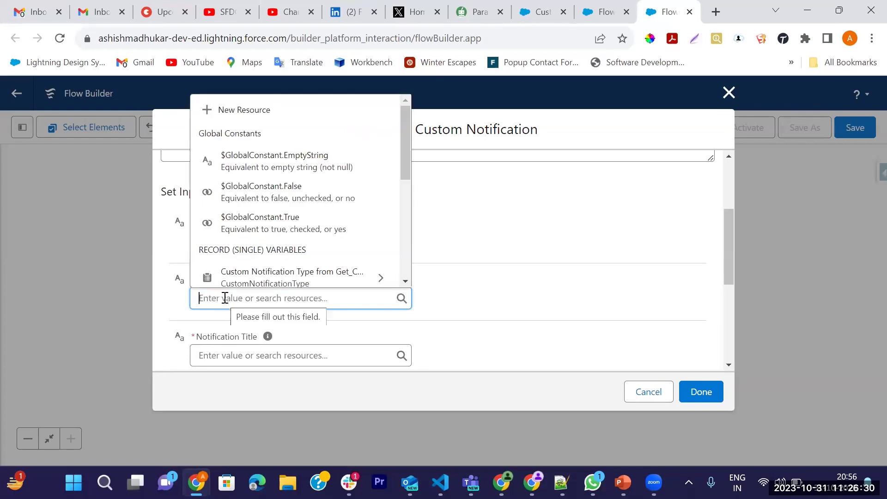
text(recor)
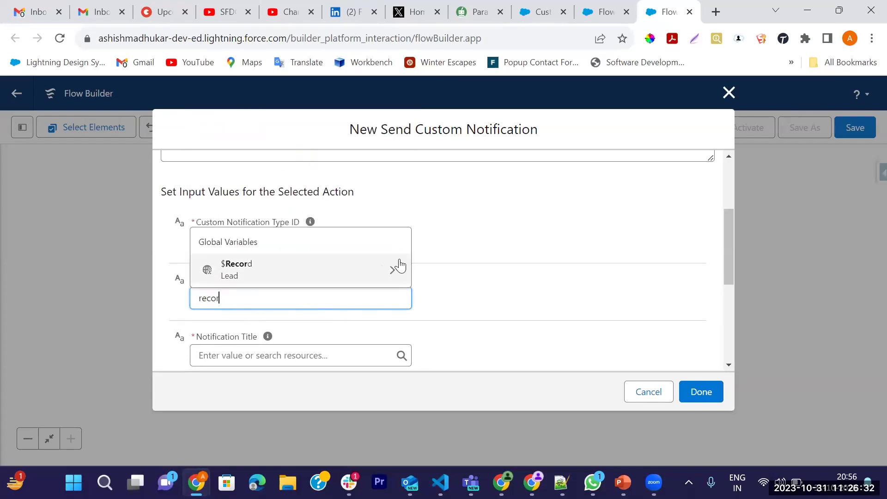
click(390, 275)
text(Name)
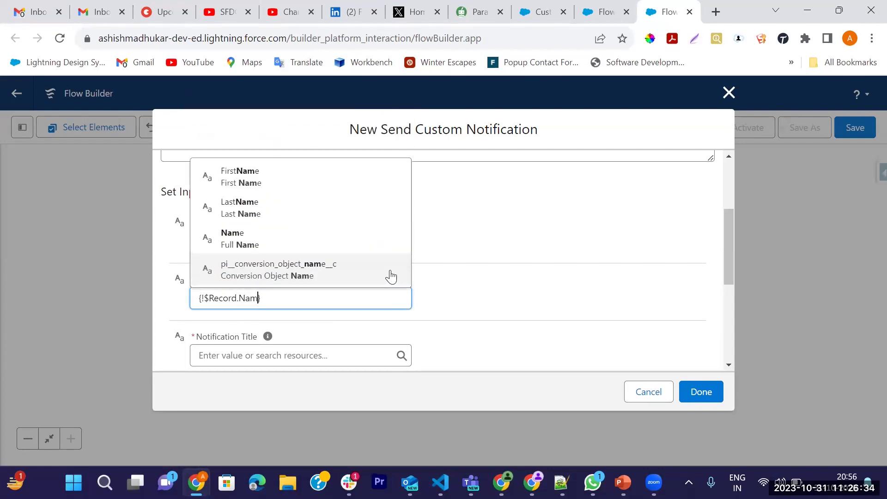
click(239, 175)
click(197, 301)
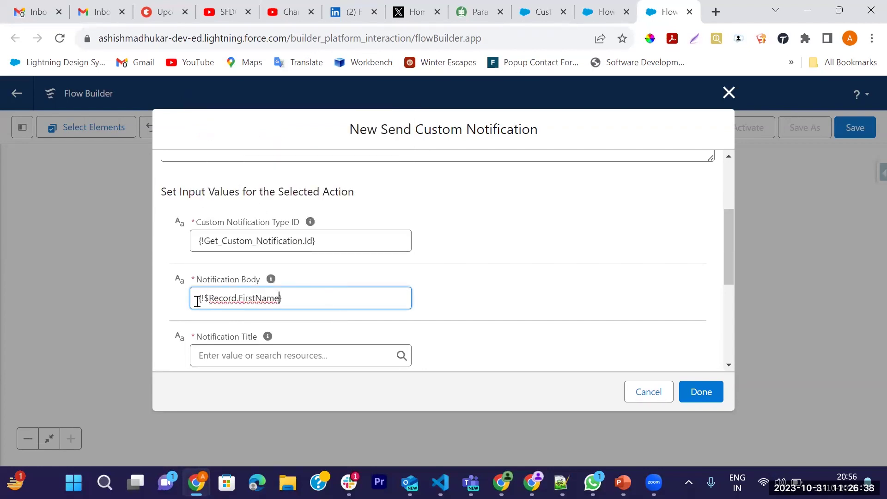
key(ctrl+v)
click(467, 305)
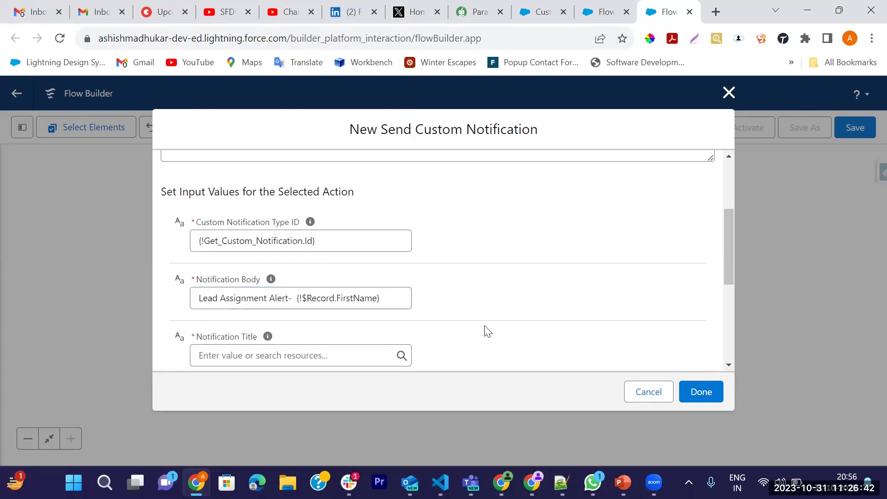
Step: Set the Notification Title to "Attention Lead assigned you"
scroll(481, 319, down, 2)
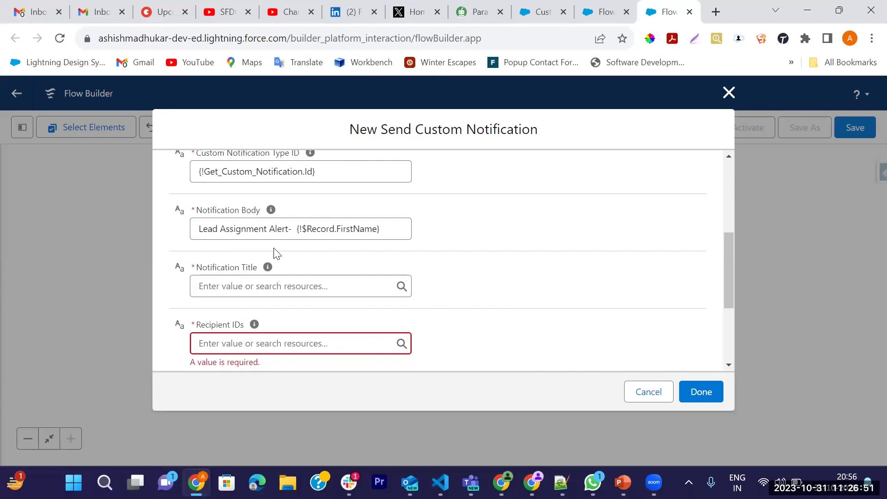
click(397, 230)
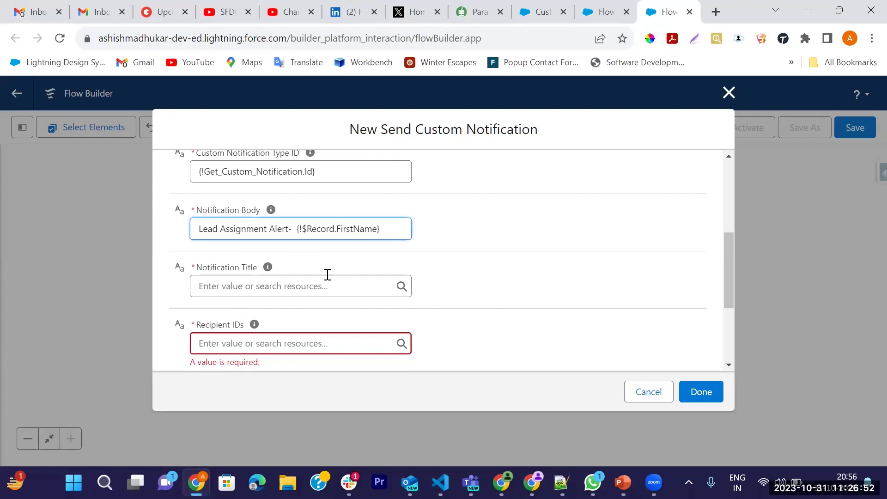
click(262, 291)
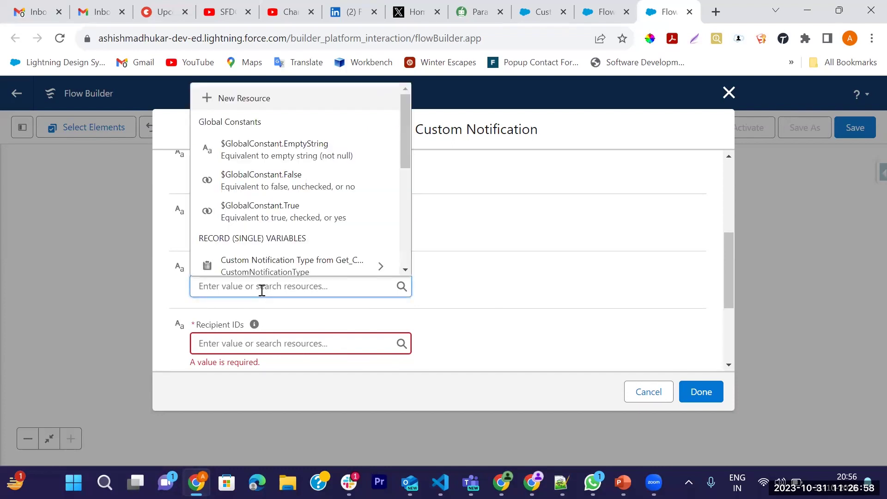
text(Att)
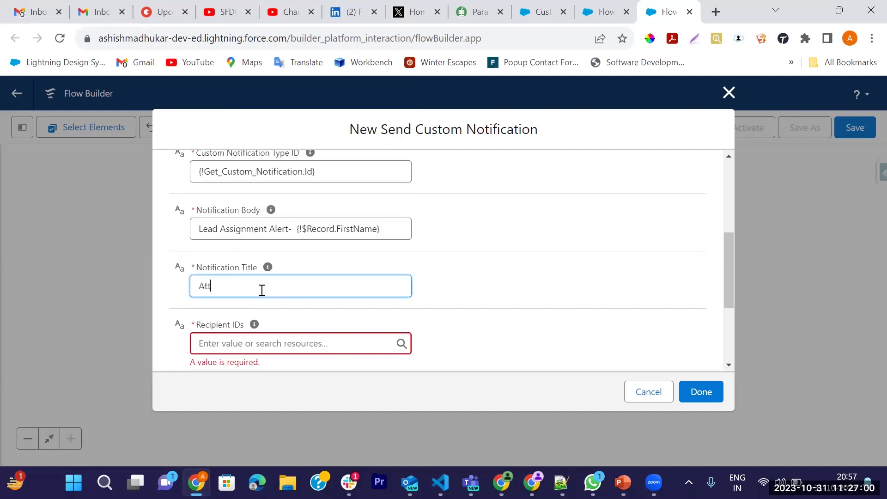
text(ention Lead)
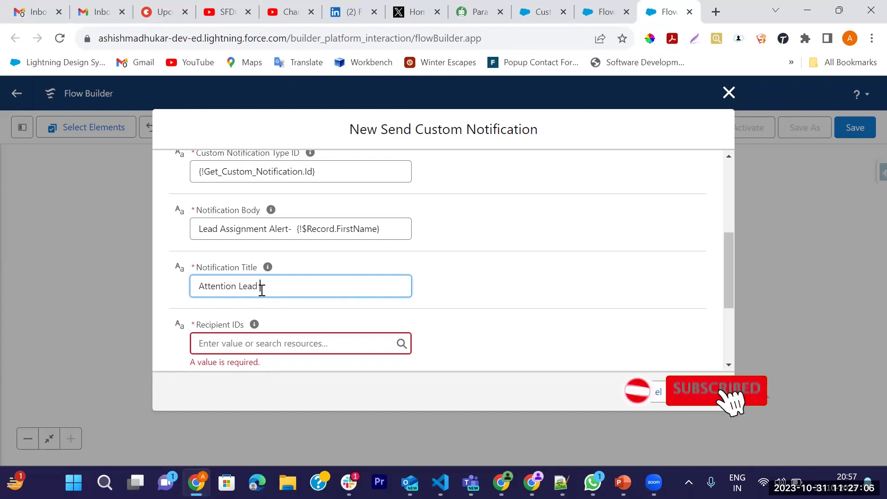
text( Assigned you)
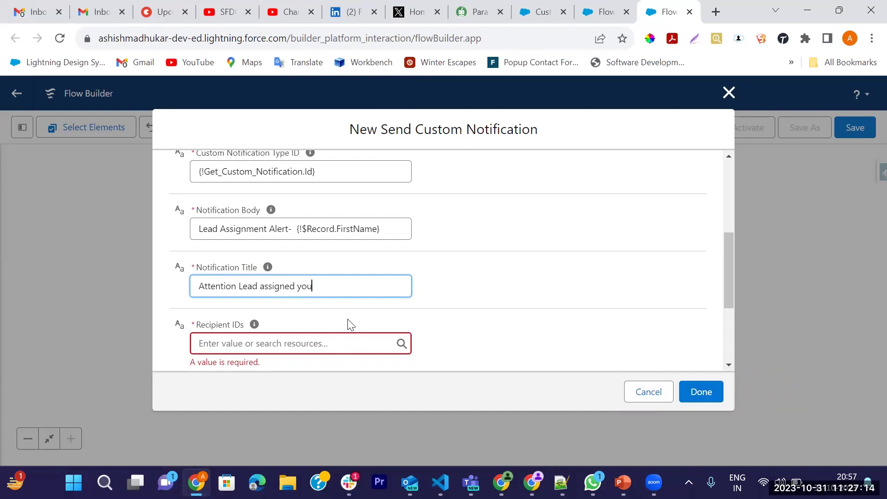
Step: Check the help text of Recipient IDs and the optional Sender ID, Target ID and Target Page Reference inputs
scroll(491, 308, down, 2)
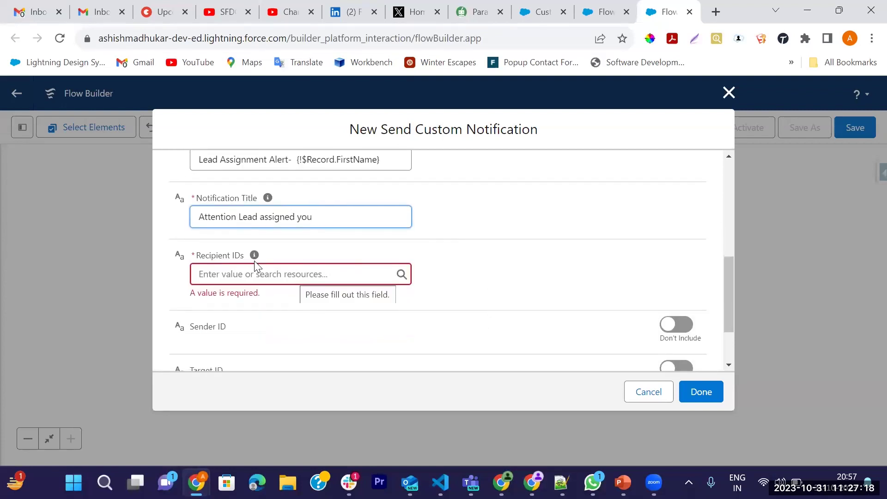
mouse_move(254, 259)
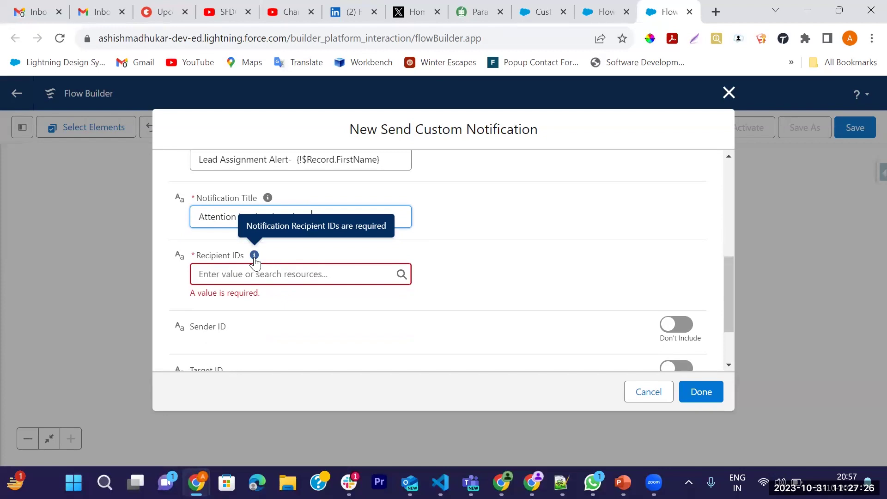
scroll(257, 263, down, 2)
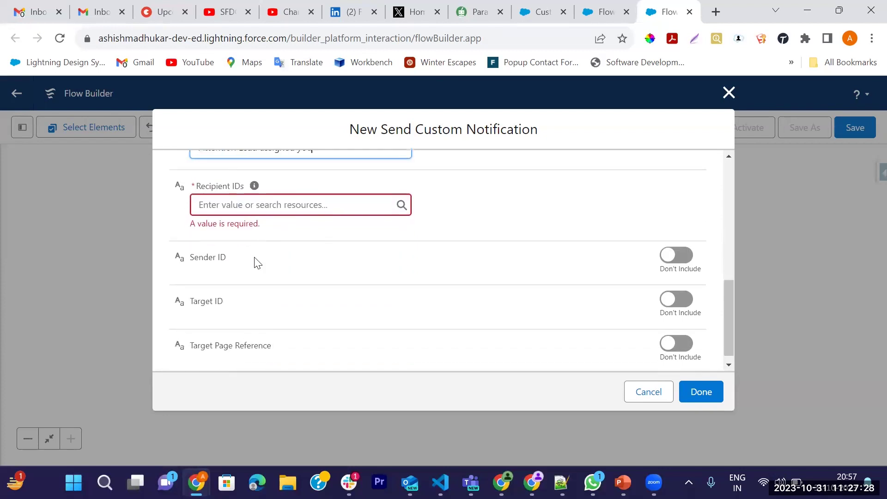
scroll(258, 263, up, 3)
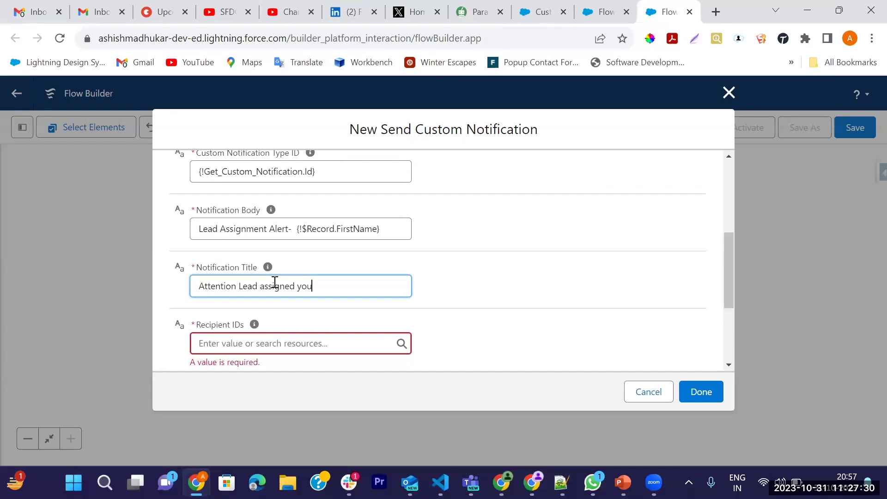
mouse_move(255, 325)
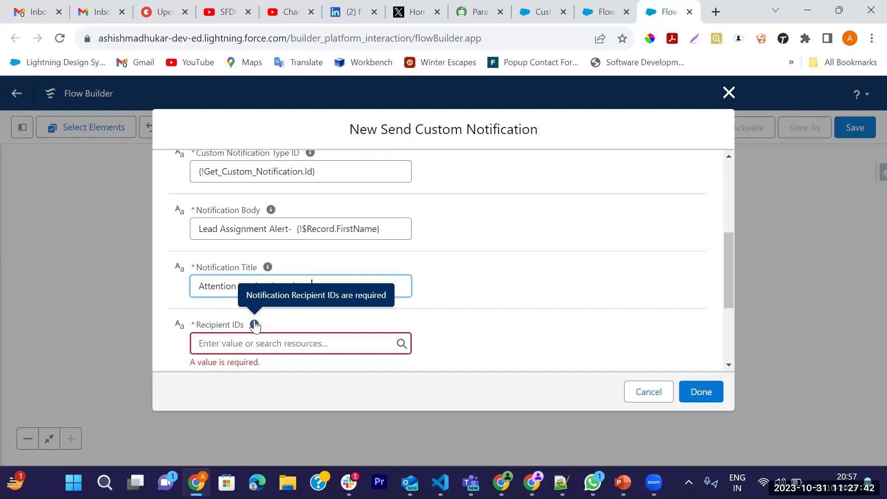
scroll(383, 340, down, 1)
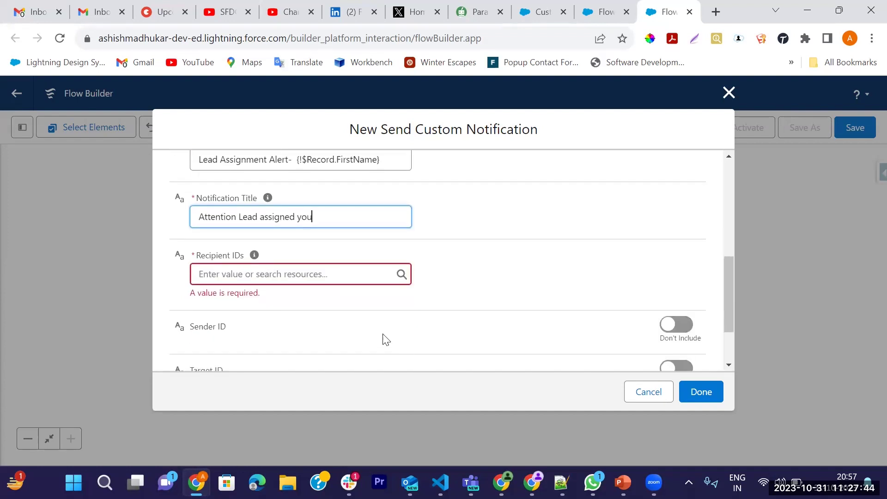
Step: Try to set the Recipient IDs to the Id of the lead's owner user, {!$Record.Owner:User.Id}
click(273, 275)
text(Reco)
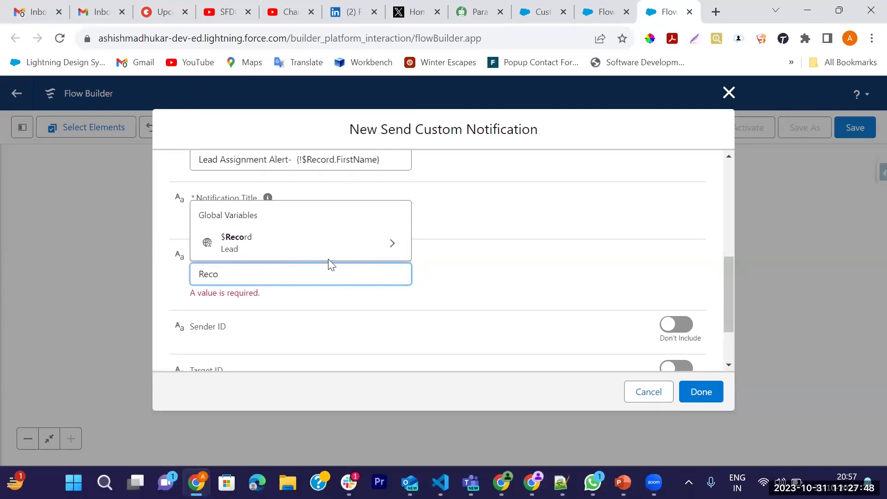
click(376, 246)
text(.Lead)
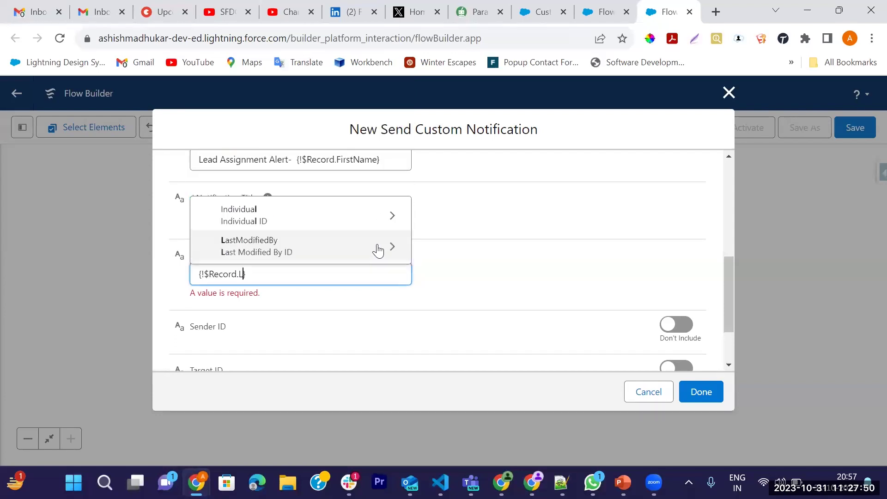
key(BackSpace)
key(BackSpace)
key(BackSpace)
key(BackSpace)
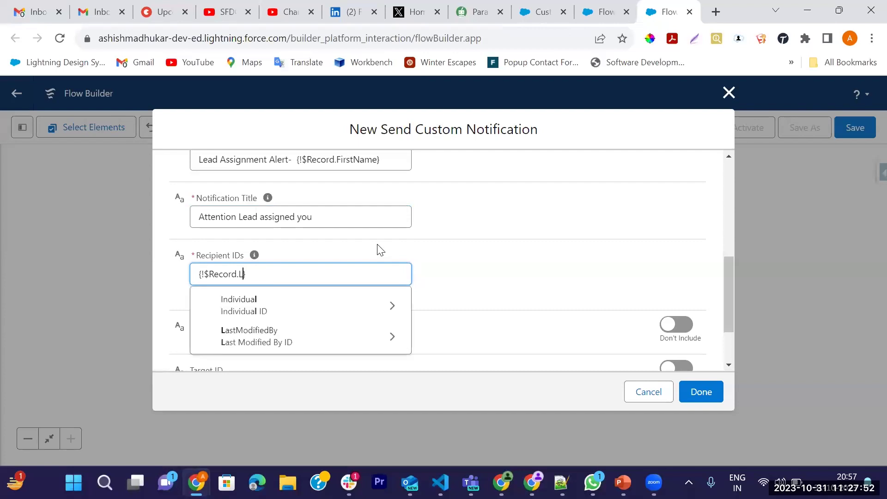
text(Own)
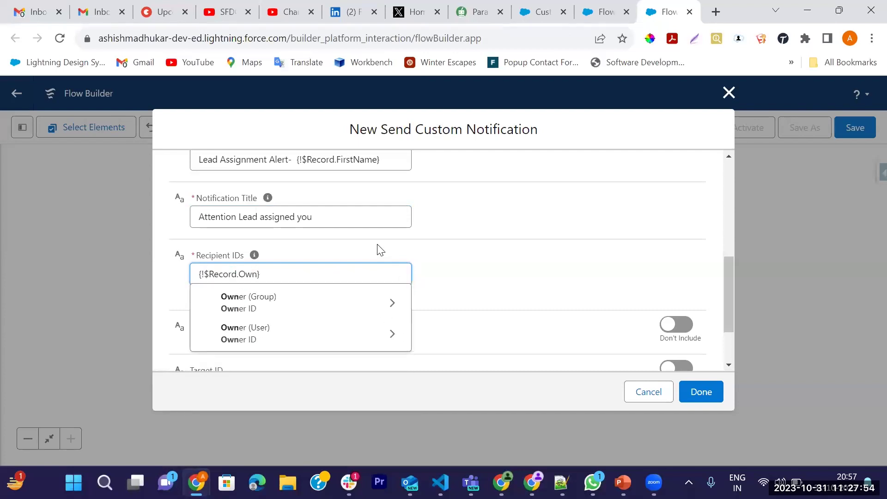
click(242, 338)
text(Id)
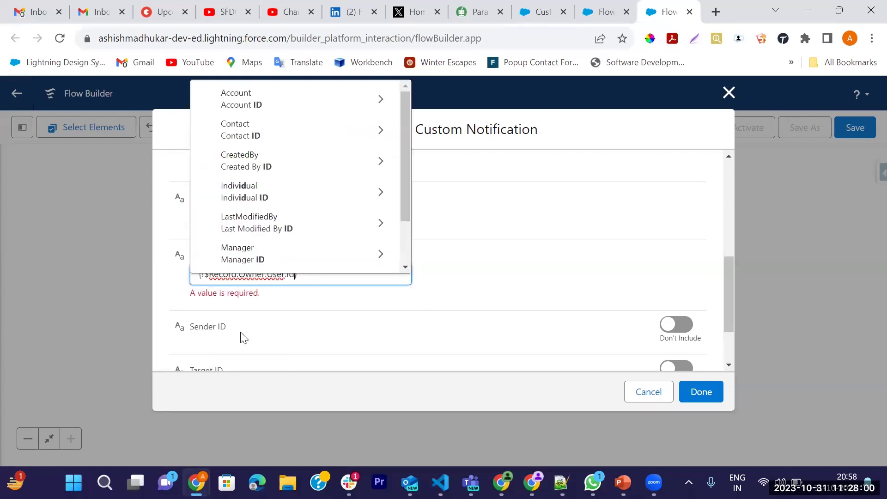
Step: Look through the owner user's ID fields and try {!$Record.Owner:UserId} as the Recipient IDs value
scroll(257, 256, down, 2)
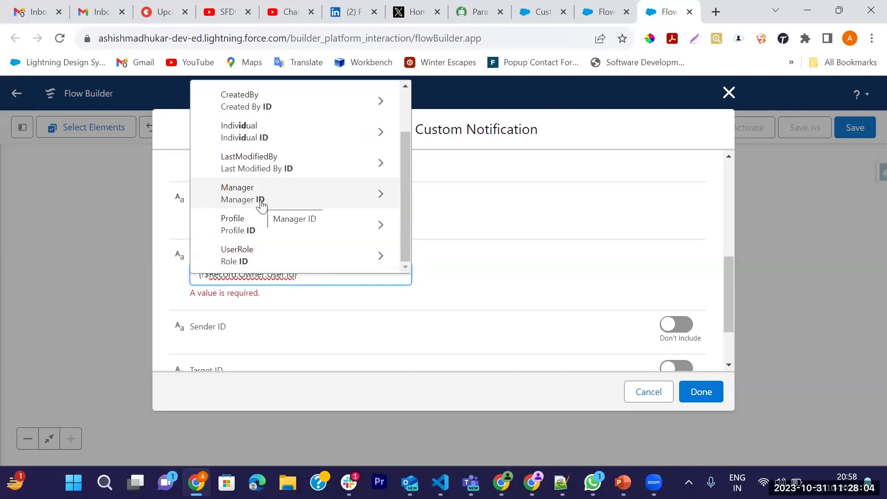
scroll(259, 199, up, 2)
scroll(257, 203, down, 2)
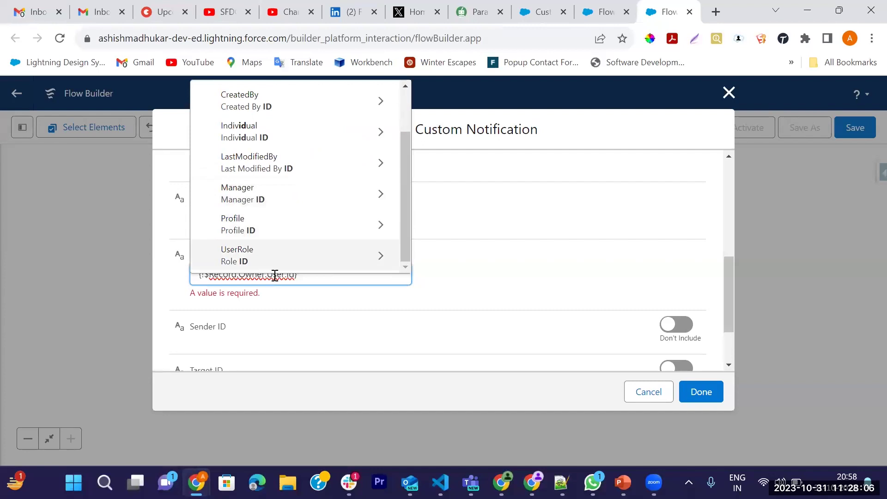
scroll(287, 259, down, 2)
scroll(248, 231, up, 2)
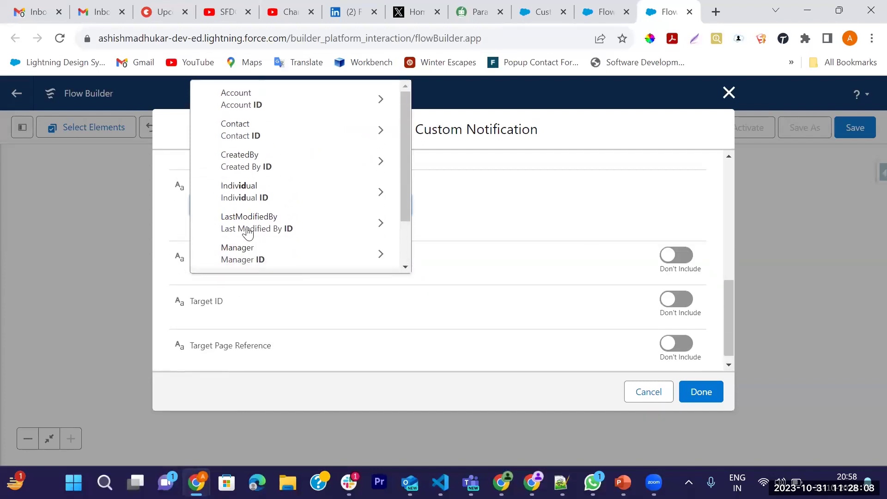
click(559, 256)
click(283, 205)
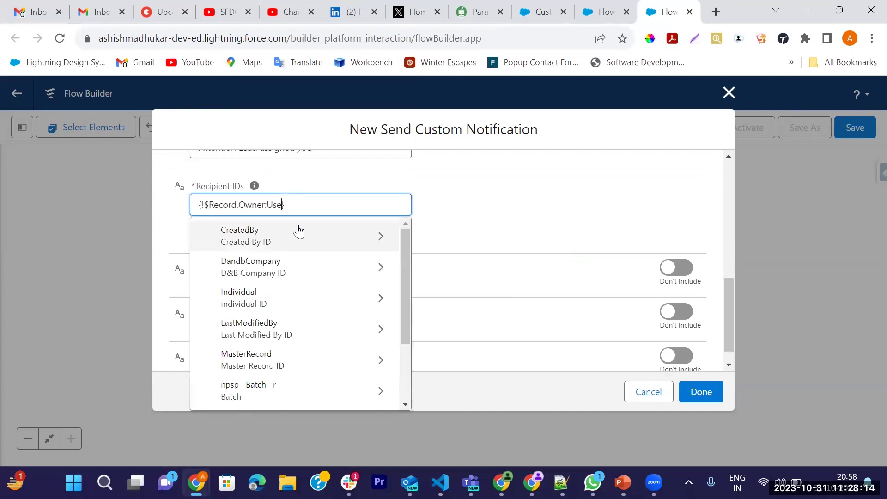
text(r)
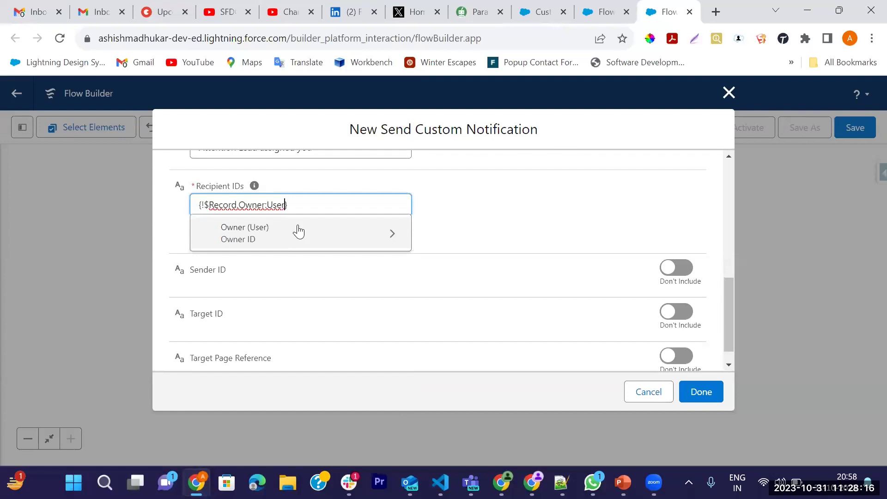
text(Id)
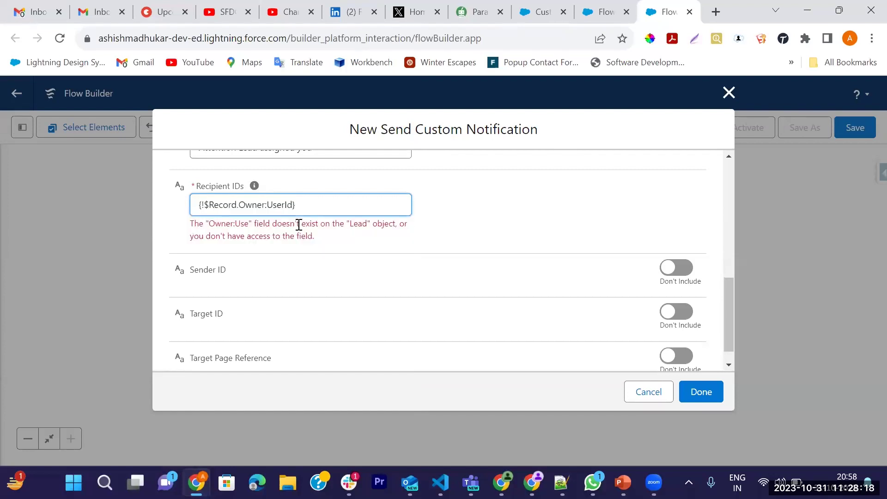
click(491, 226)
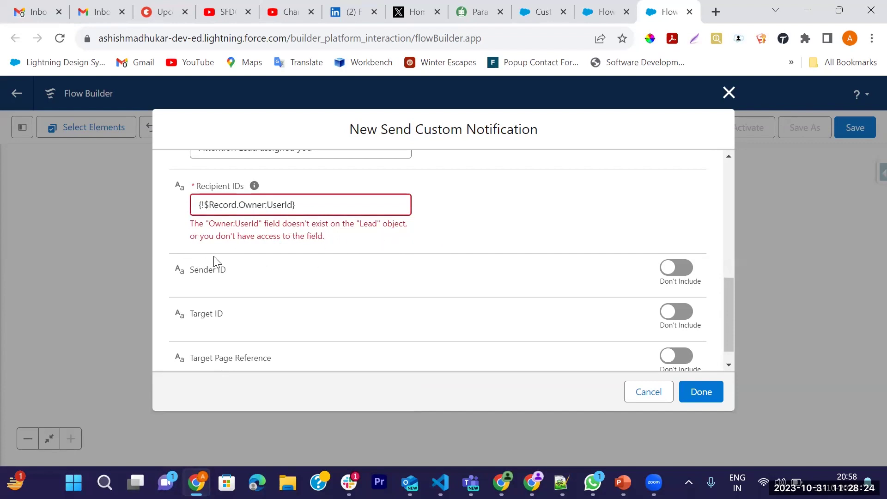
Step: Clear the Recipient IDs value and search the available resources for "User"
click(294, 205)
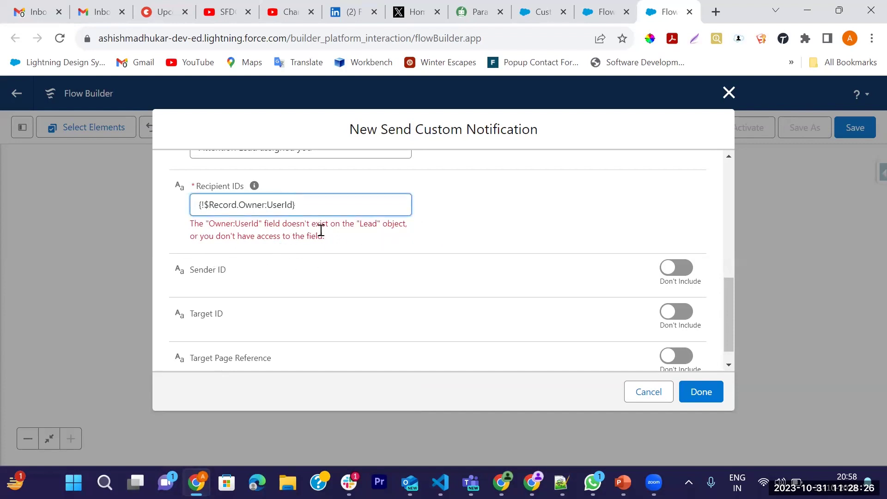
key(BackSpace)
key(BackSpace)
key(BackSpace)
text(r)
key(BackSpace)
key(BackSpace)
key(BackSpace)
key(BackSpace)
key(BackSpace)
key(BackSpace)
key(BackSpace)
key(BackSpace)
key(BackSpace)
key(BackSpace)
key(BackSpace)
key(BackSpace)
key(BackSpace)
key(BackSpace)
key(BackSpace)
key(BackSpace)
key(BackSpace)
key(BackSpace)
key(BackSpace)
key(BackSpace)
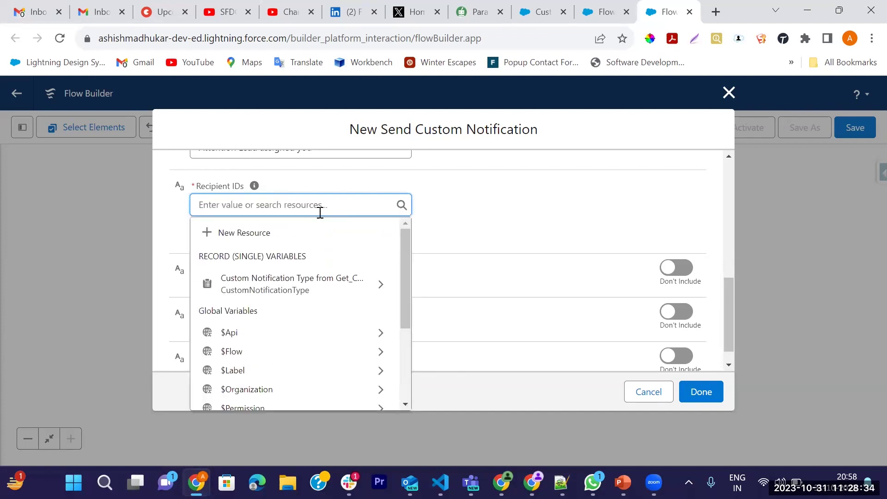
text(User)
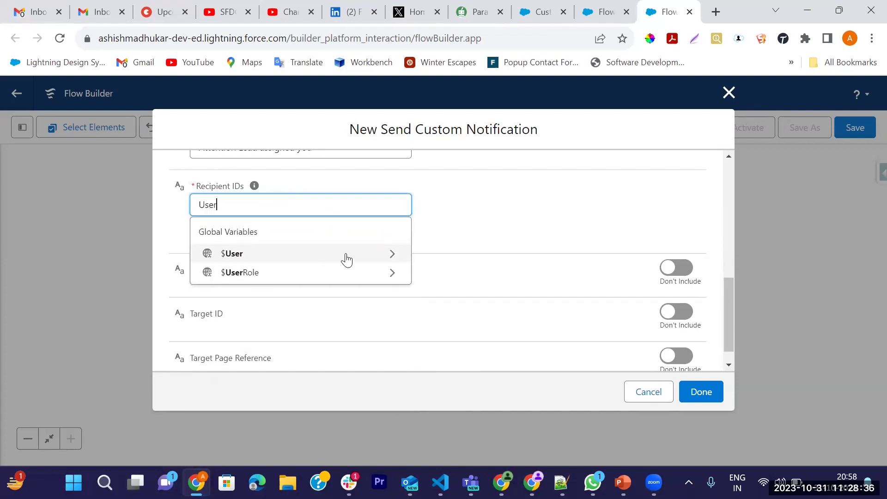
click(473, 240)
Step: Try {!$Record.Owner:User.Id} again as the Recipient IDs value, look through the owner user's ID fields, and clear the entry
click(288, 211)
key(BackSpace)
key(BackSpace)
key(BackSpace)
key(BackSpace)
text(Re)
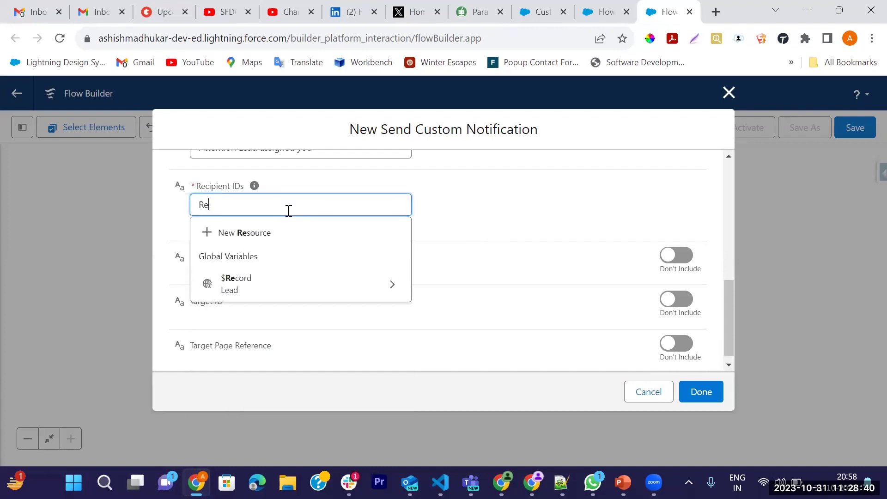
text(cord)
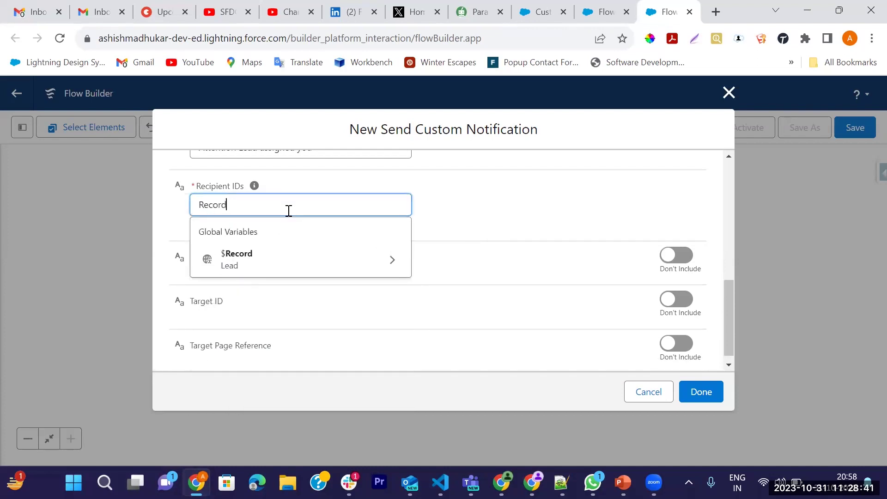
click(390, 268)
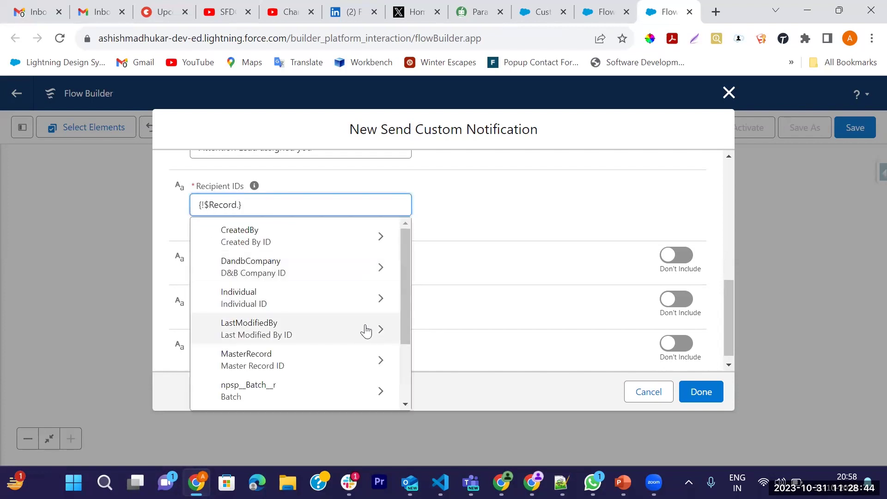
text(Ow)
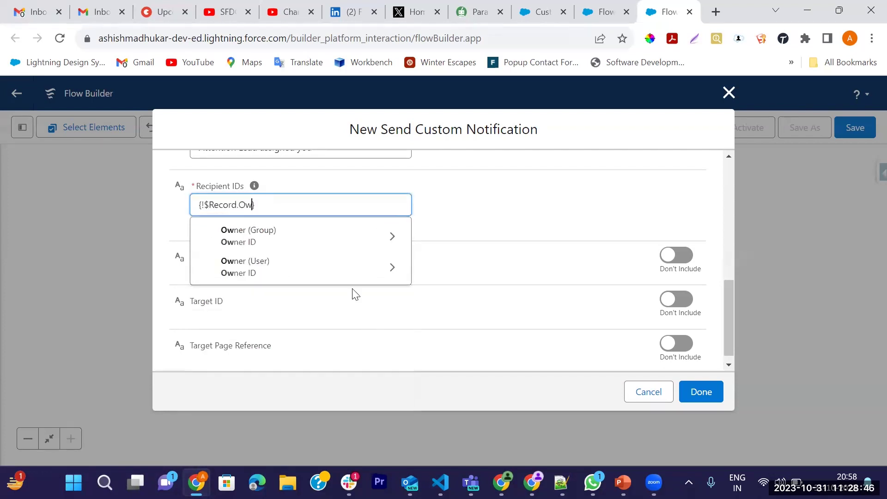
click(383, 273)
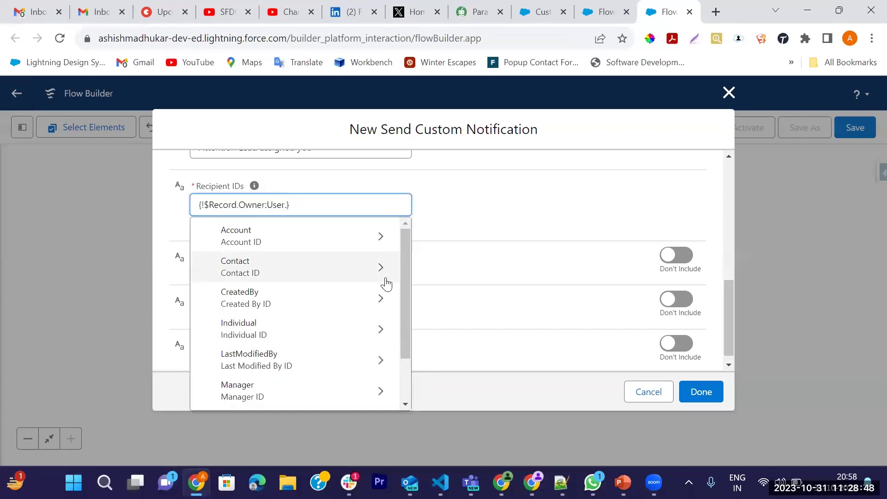
text(Id)
scroll(342, 362, down, 1)
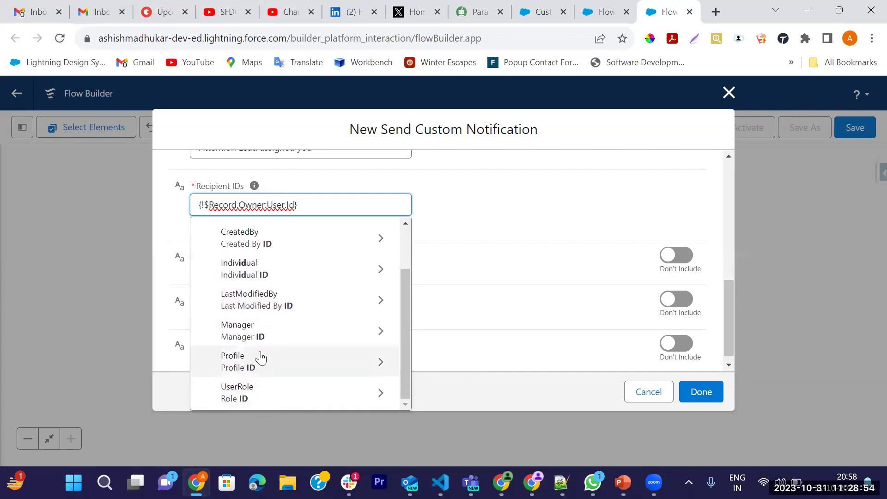
scroll(268, 329, up, 1)
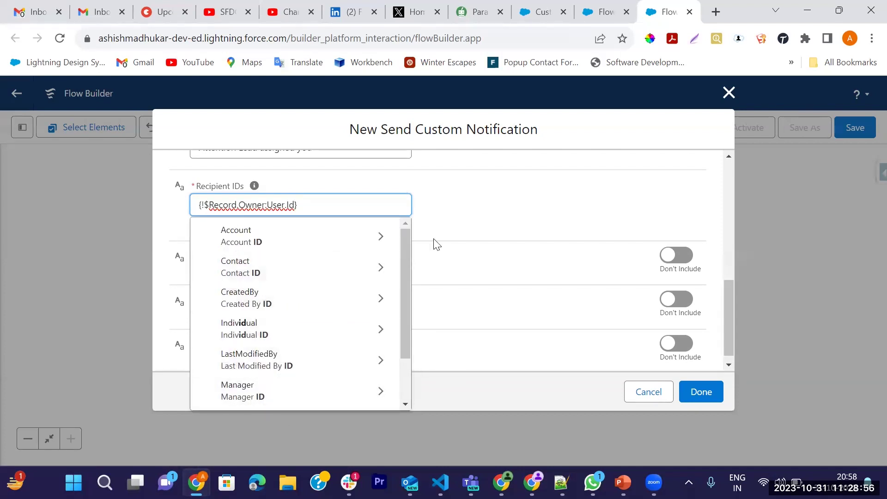
drag(394, 205, 190, 203)
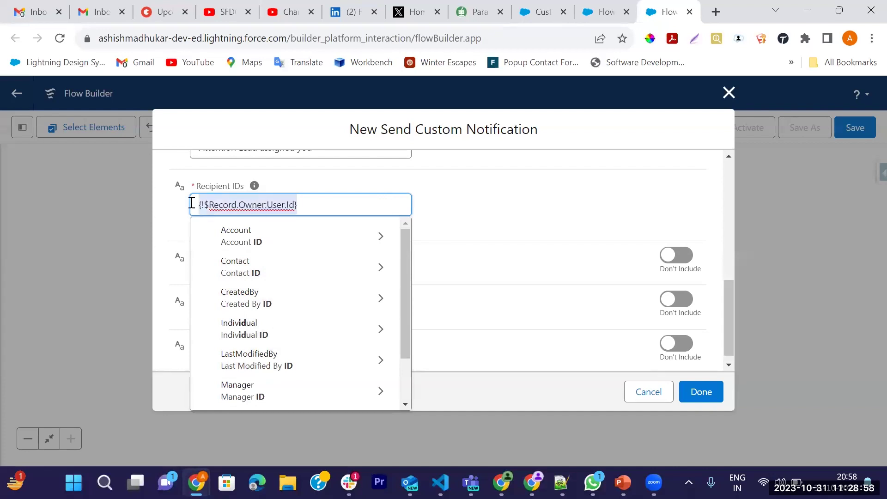
key(BackSpace)
Step: Start a new variable resource with the API name UserId and the Text data type
click(224, 229)
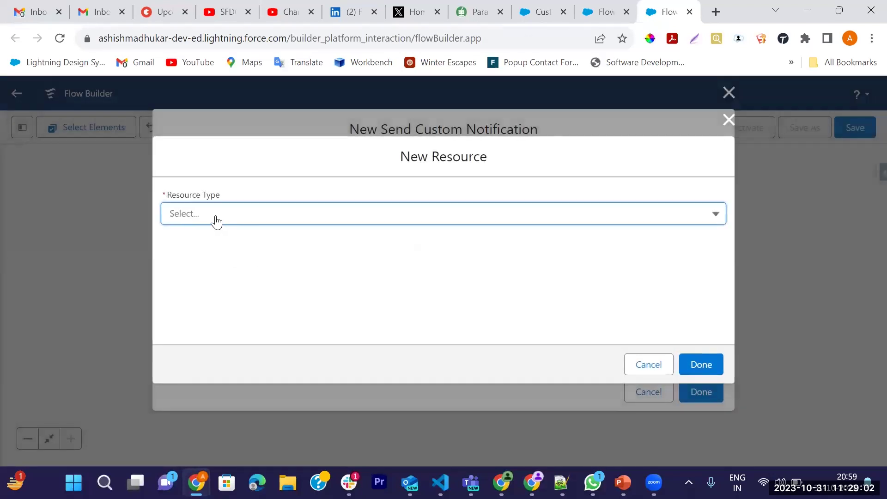
click(216, 219)
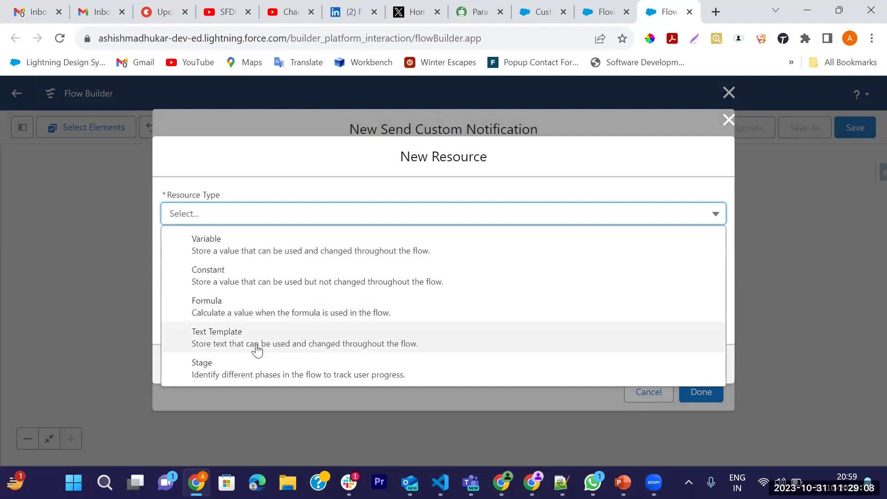
click(224, 253)
click(207, 246)
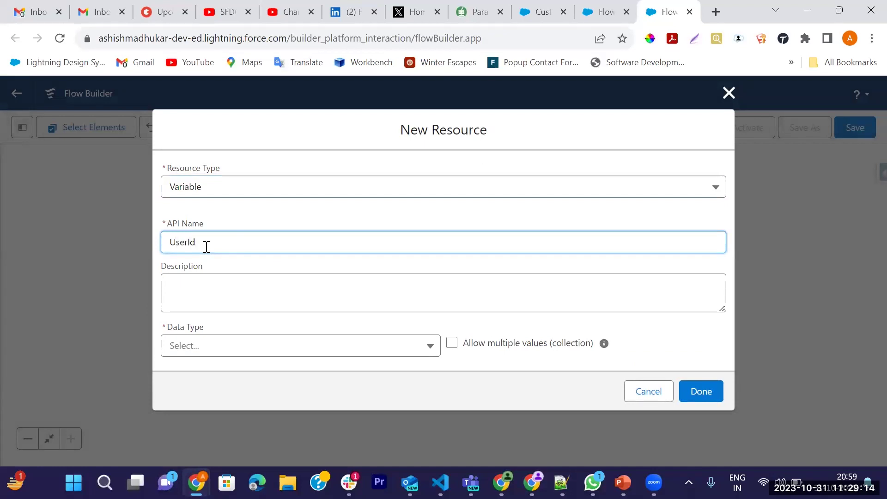
click(234, 353)
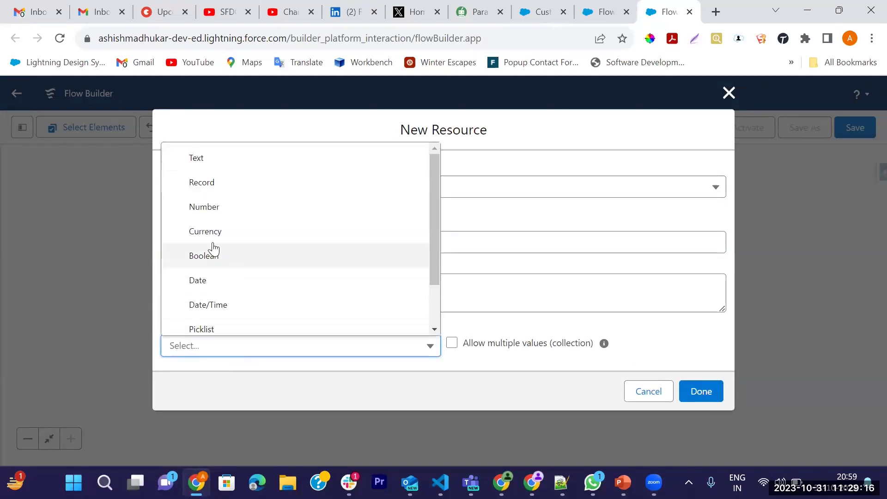
click(214, 166)
Step: Make the UserId variable available for input and available for output outside the flow
scroll(498, 326, down, 2)
click(167, 339)
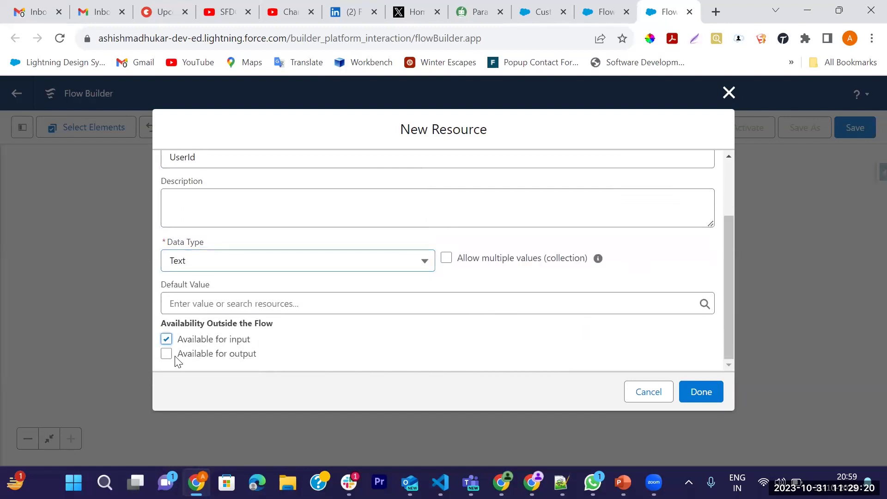
click(167, 353)
scroll(394, 360, up, 2)
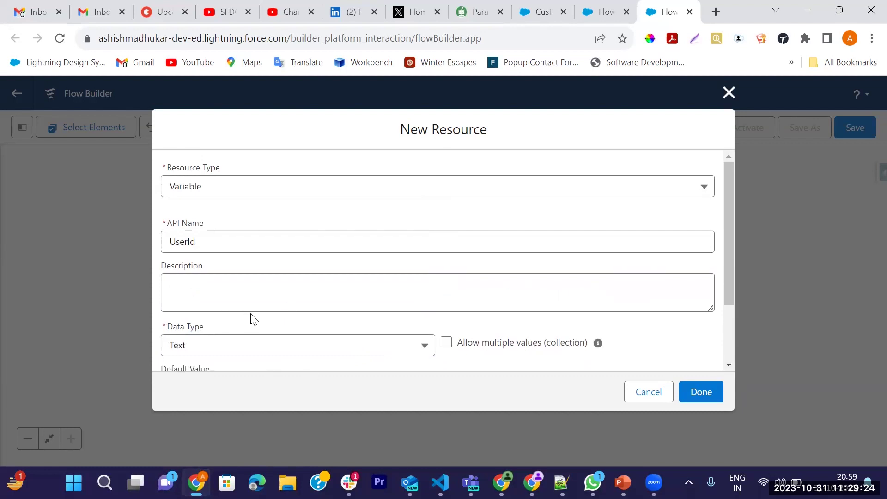
scroll(259, 312, down, 2)
scroll(273, 283, up, 2)
scroll(251, 286, down, 2)
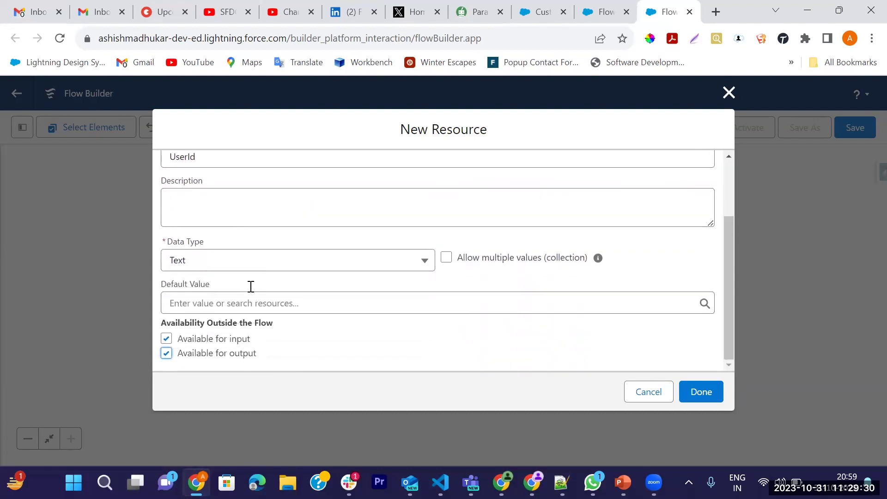
Step: Set the UserId variable's default value to {!$Record.OwnerId} and save the new resource
click(326, 306)
text(Reco)
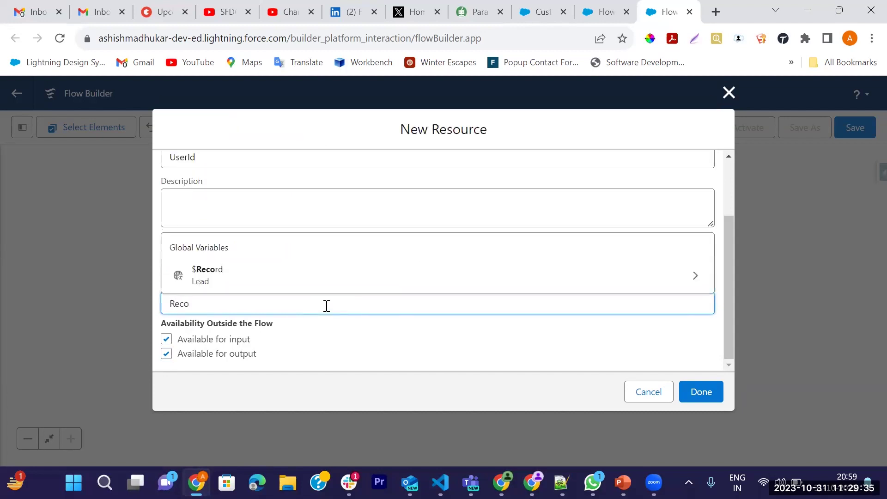
click(689, 277)
text(Owne)
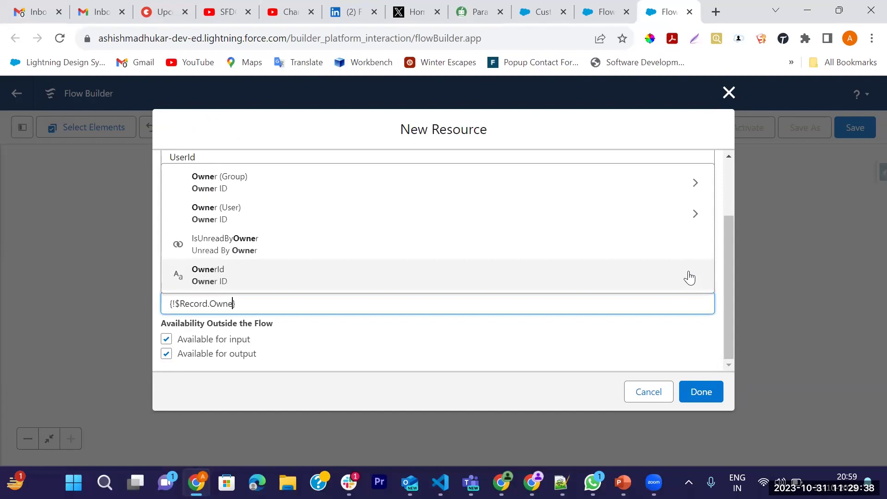
click(234, 277)
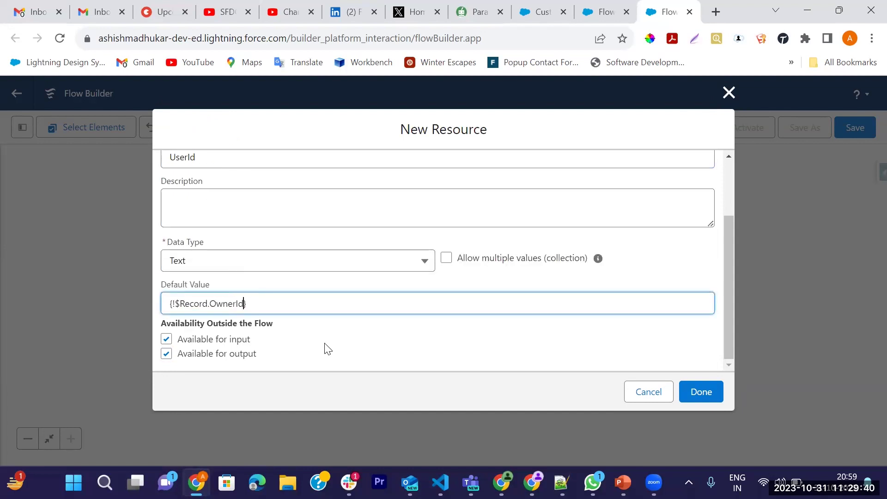
click(701, 393)
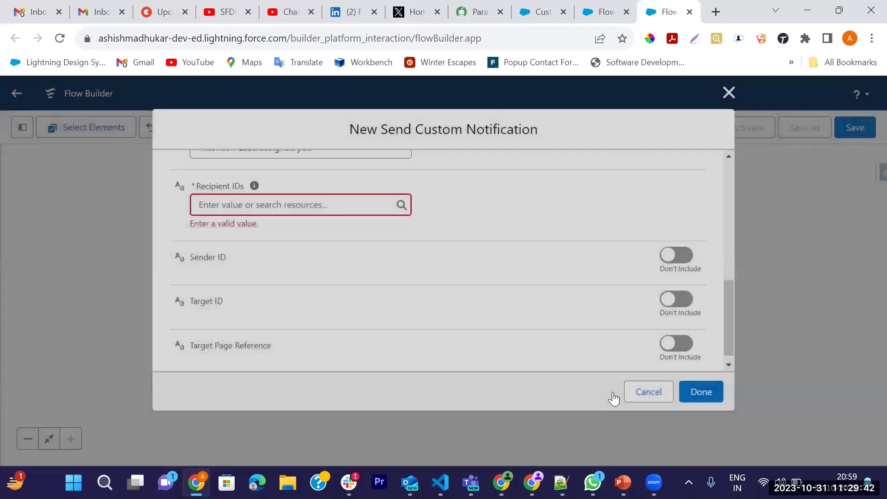
Step: Look through the resources offered for Recipient IDs for the new UserId variable
click(233, 263)
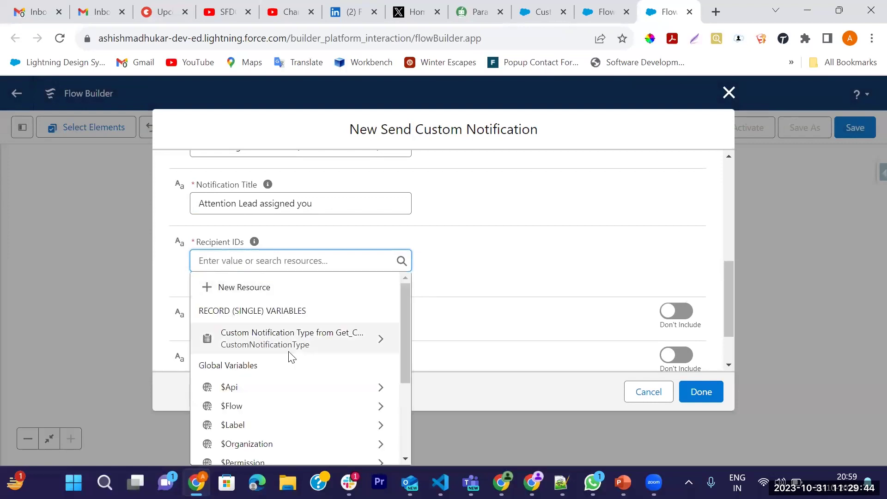
scroll(299, 390, down, 3)
scroll(299, 389, up, 3)
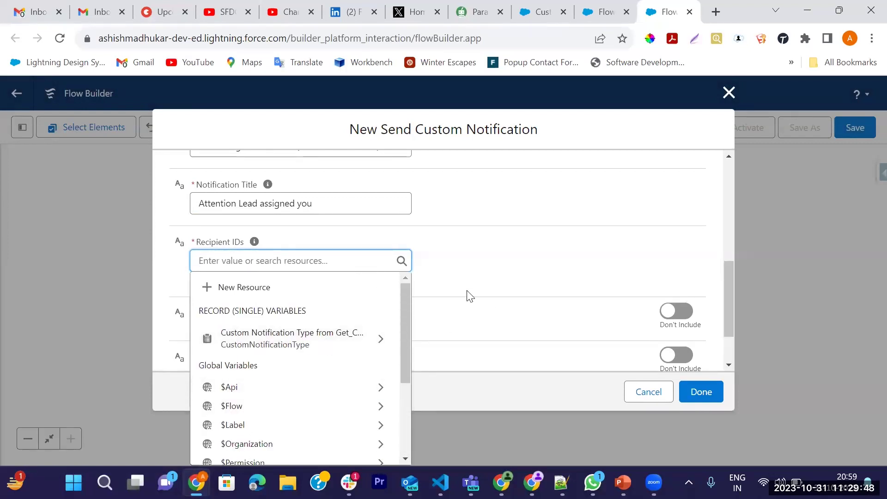
scroll(486, 337, down, 3)
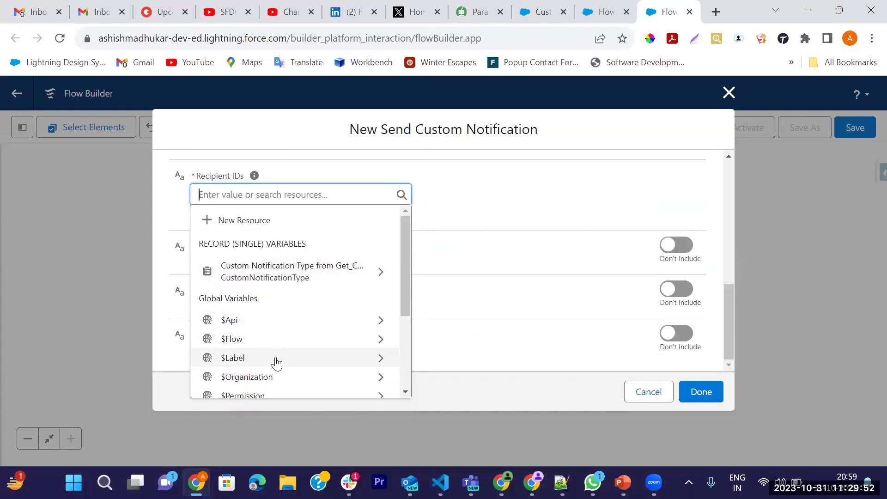
scroll(276, 370, down, 3)
scroll(273, 351, up, 5)
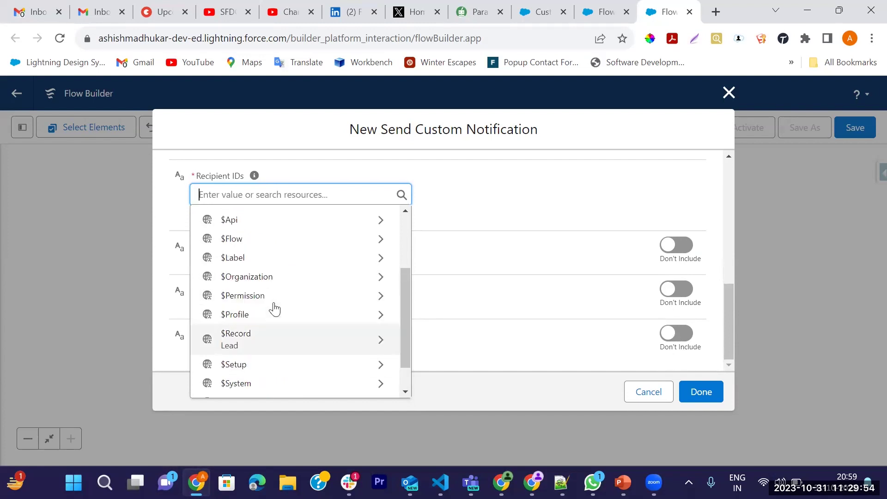
click(471, 214)
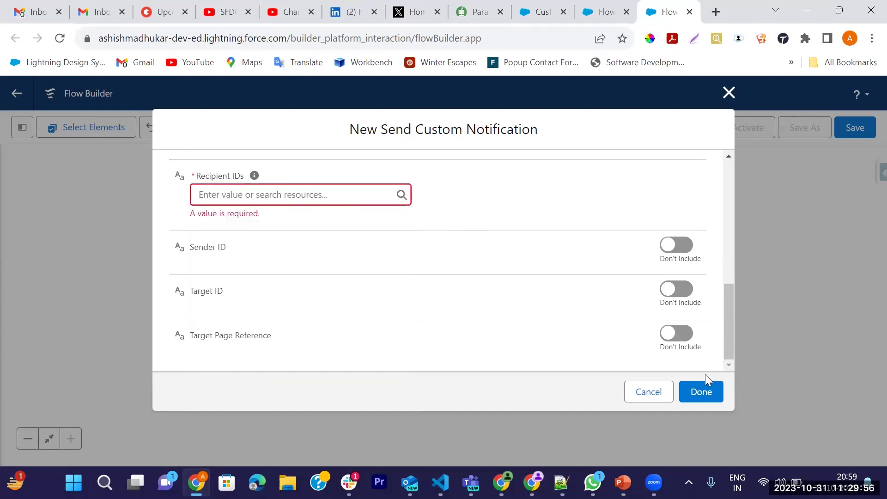
Step: Review the Send Custom Notification inputs and try to finish the action with Recipient IDs left empty
scroll(356, 276, up, 3)
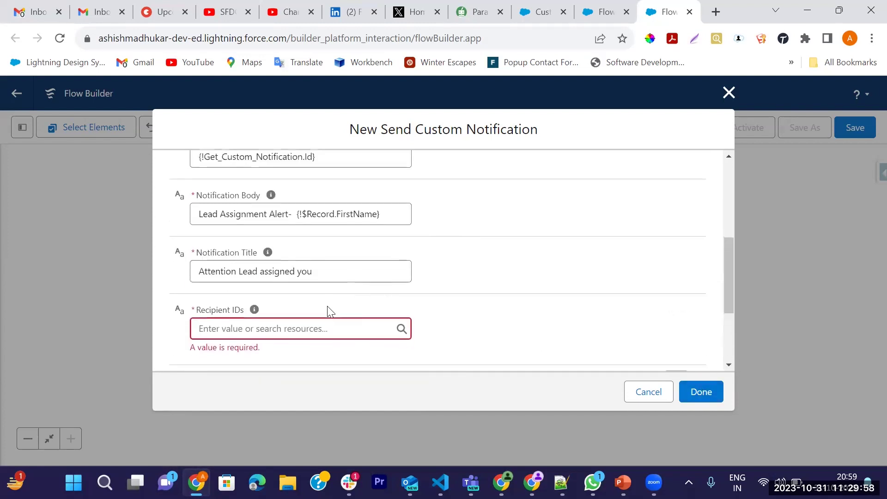
scroll(330, 312, down, 2)
click(698, 393)
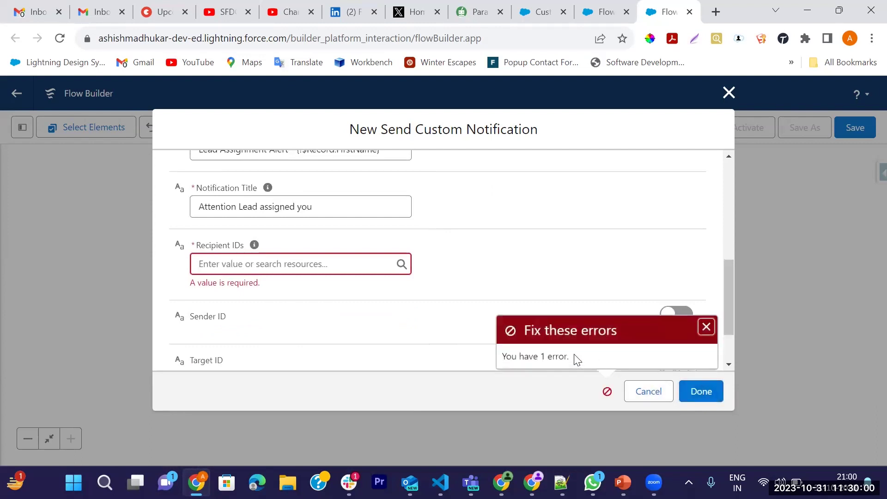
click(706, 328)
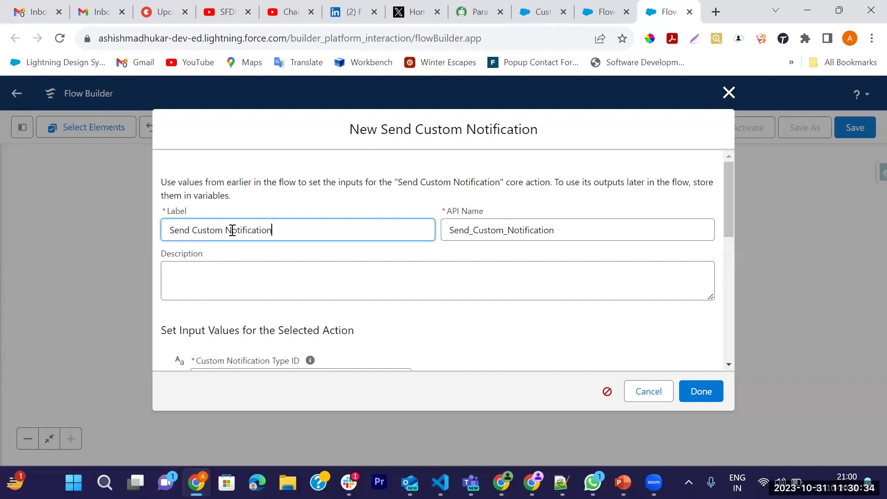
scroll(328, 241, down, 7)
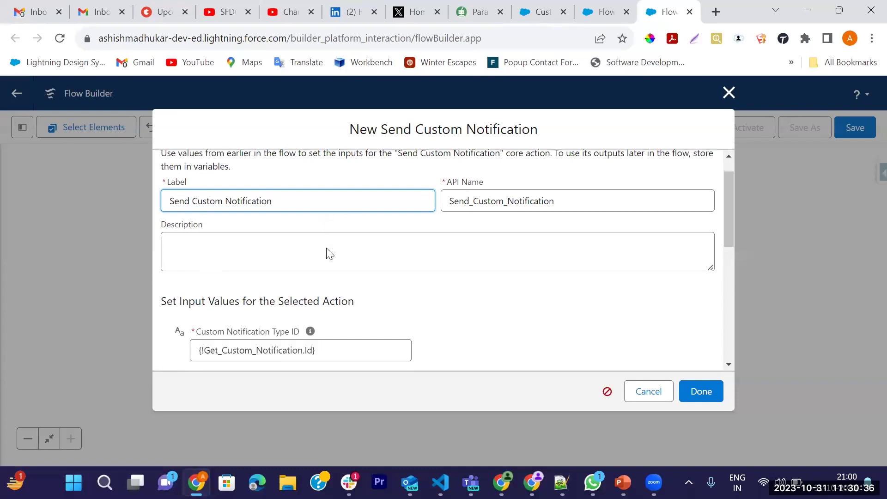
scroll(322, 255, up, 1)
scroll(322, 256, up, 1)
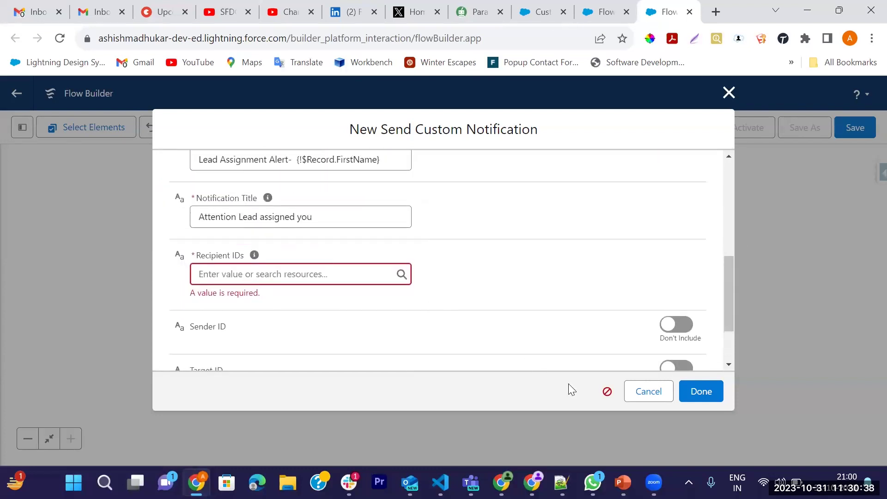
click(701, 393)
click(250, 276)
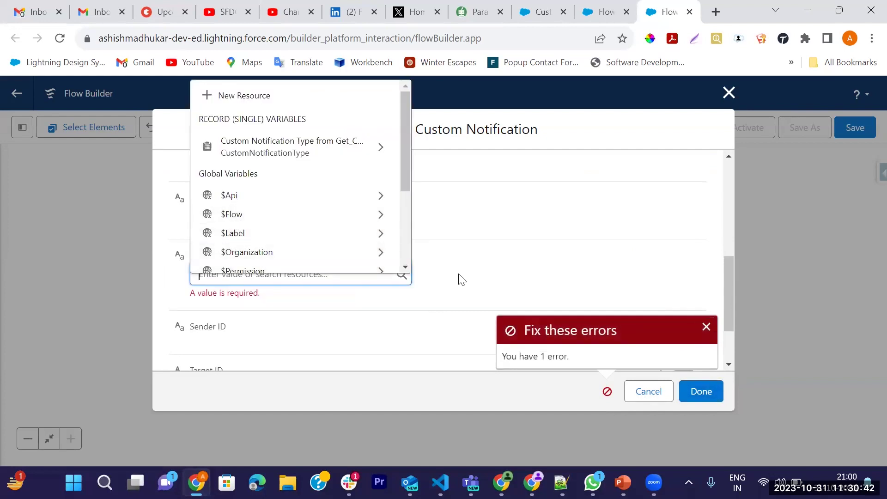
scroll(459, 272, up, 4)
Step: Discard the new Send Custom Notification action and show the list of the flow's resources and elements
click(648, 392)
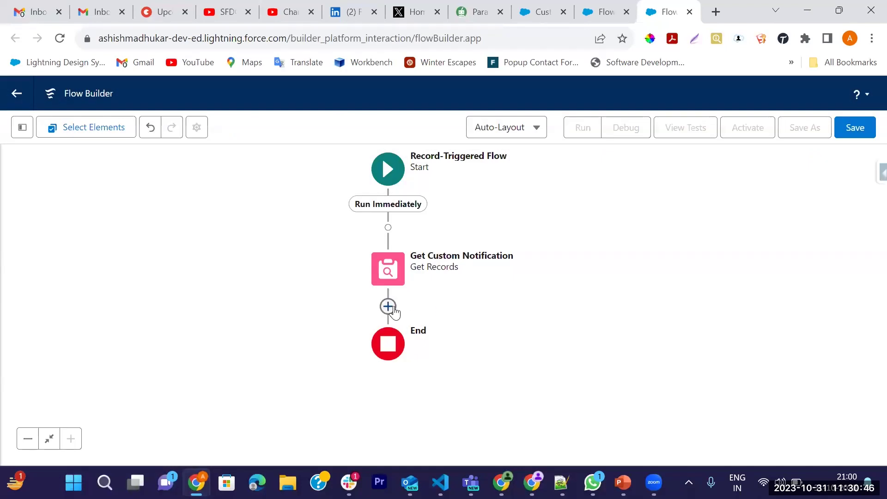
click(23, 129)
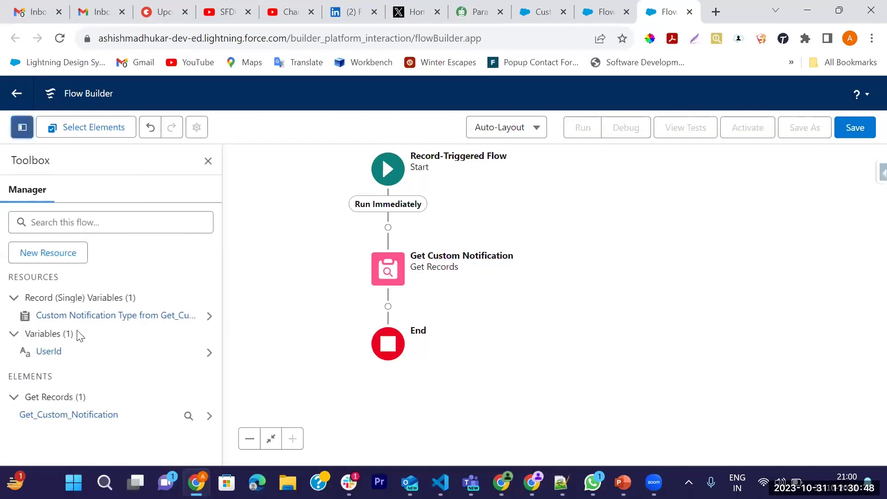
Step: Check the UserId variable's settings without changing them, and delete the variable from the flow
click(119, 350)
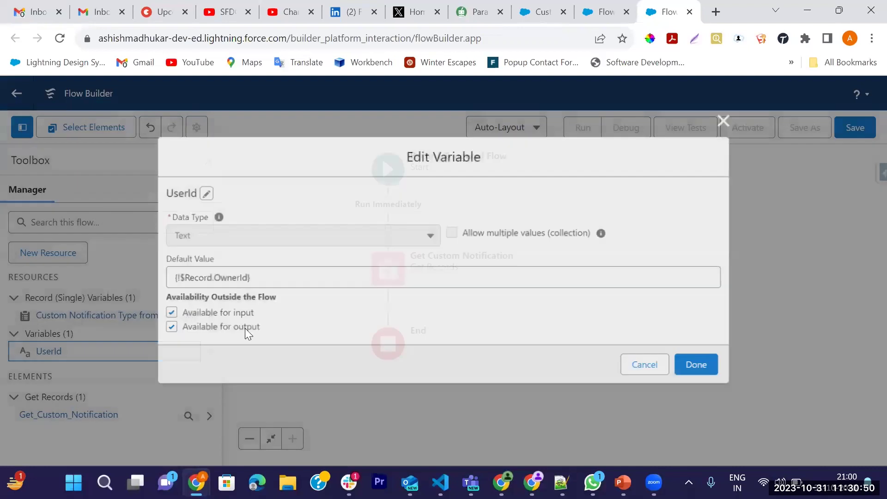
click(201, 194)
double_click(445, 285)
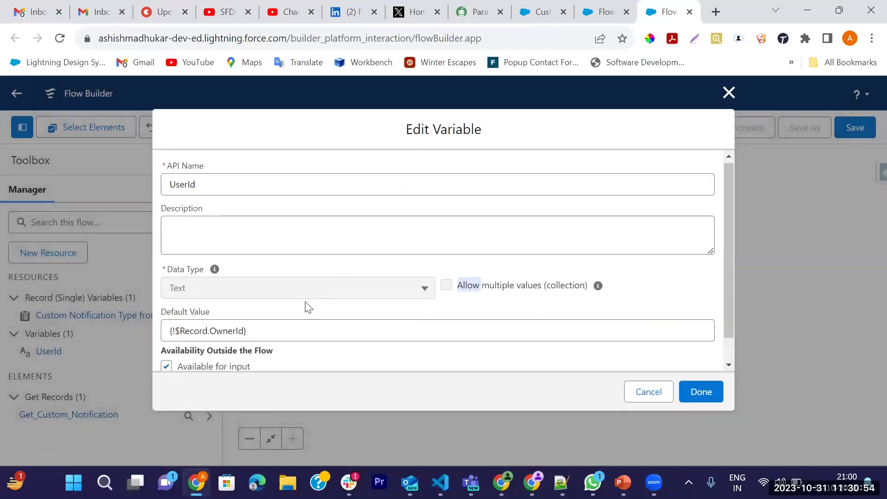
scroll(308, 307, down, 1)
click(642, 394)
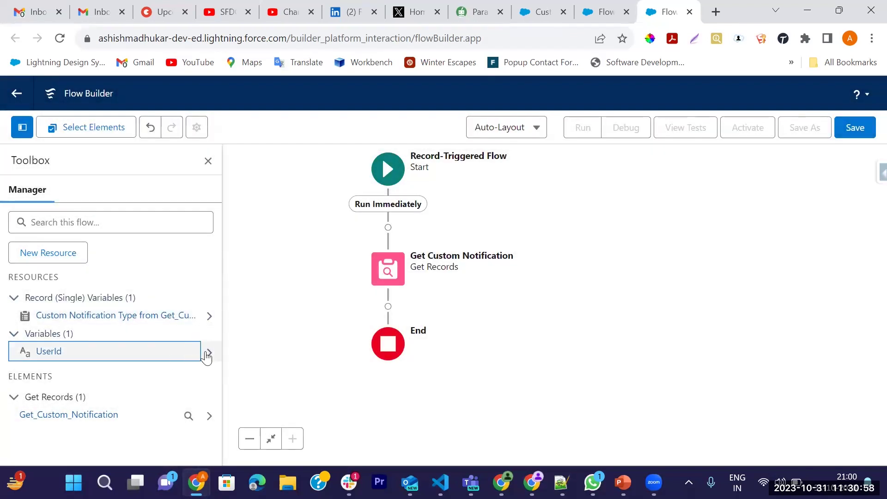
click(208, 354)
click(137, 258)
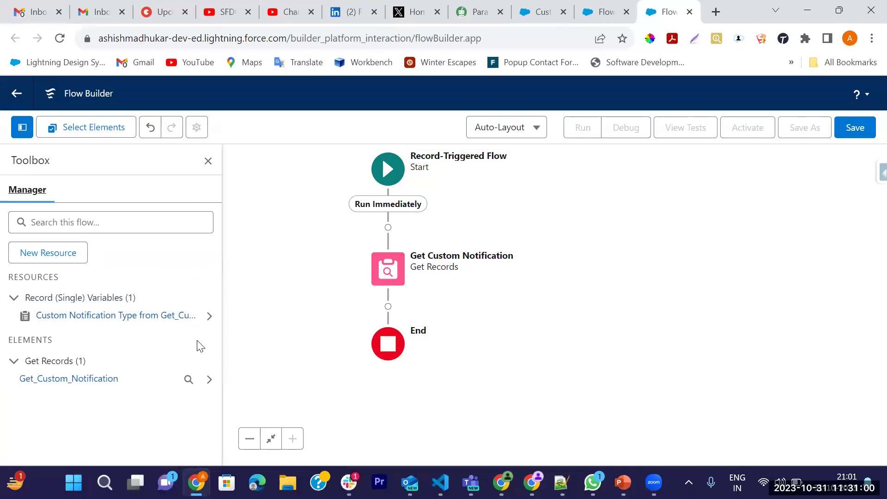
Step: Start a new resource of type Variable with the API name OwnerIds
click(57, 255)
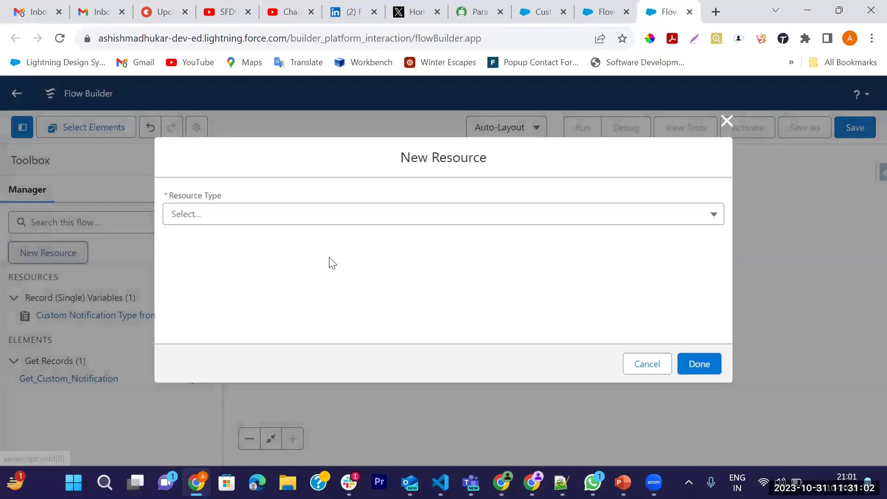
click(214, 220)
click(220, 245)
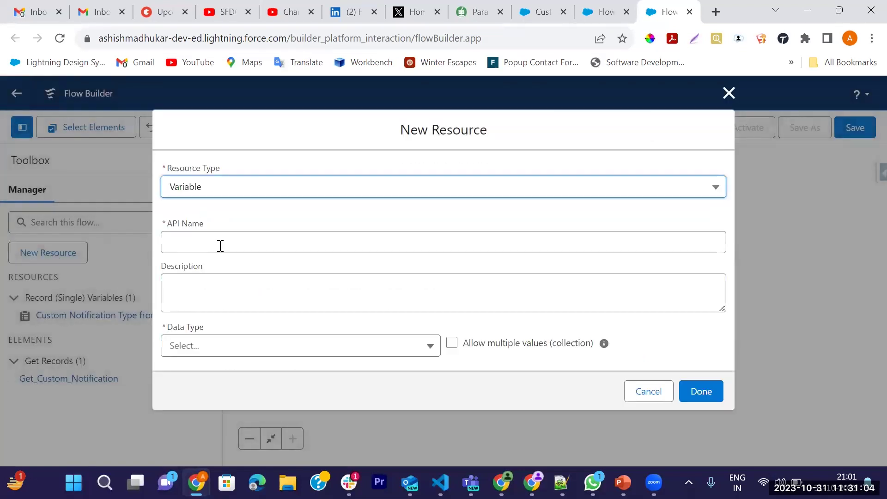
click(183, 241)
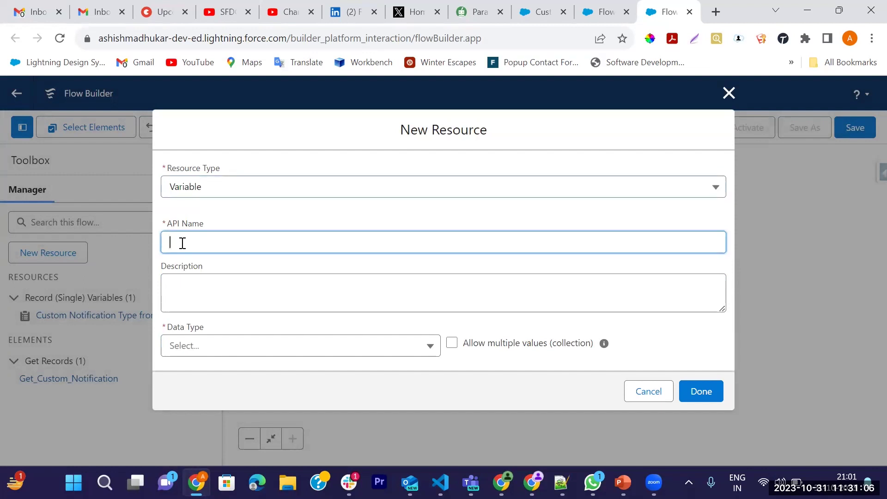
text(OwnerIds)
key(Tab)
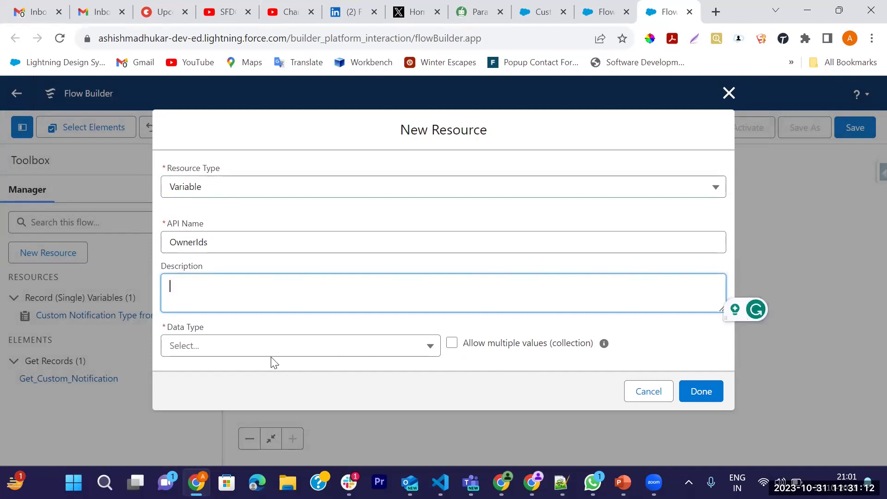
Step: Make OwnerIds a Text collection allowing multiple values, available for input and output, and save the resource
click(193, 354)
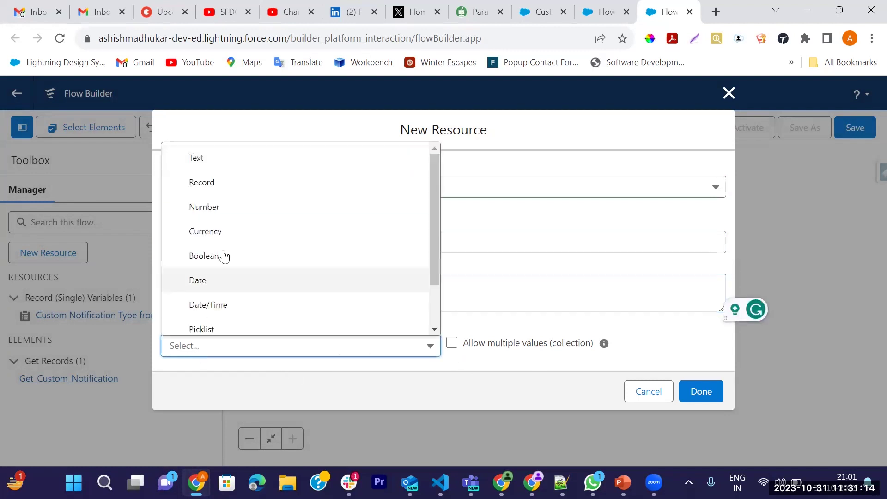
click(193, 160)
click(449, 345)
scroll(659, 333, down, 1)
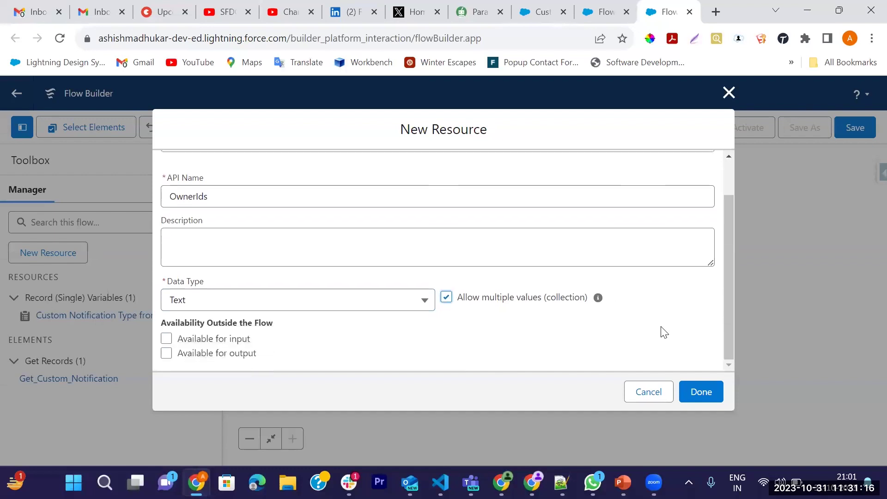
click(167, 340)
click(167, 354)
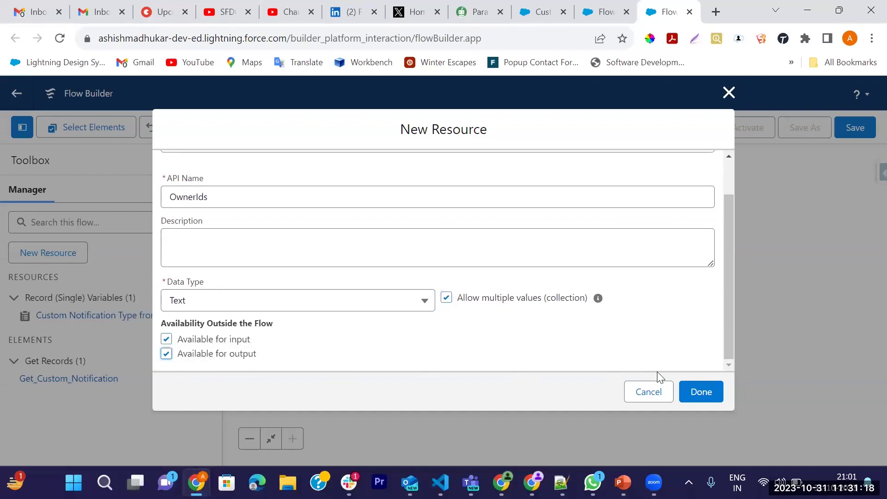
click(698, 392)
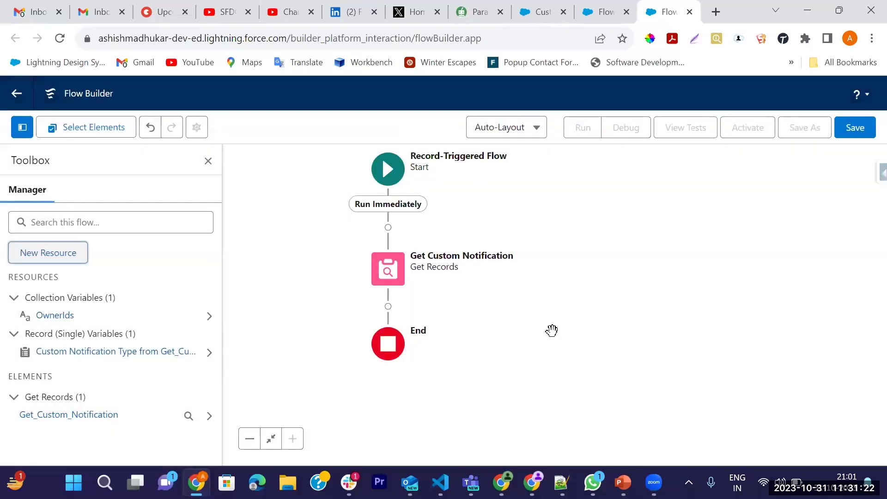
Step: Add an Assignment element after Get Custom Notification and label it "Assign Owner Ids"
drag(525, 303, 510, 279)
click(374, 281)
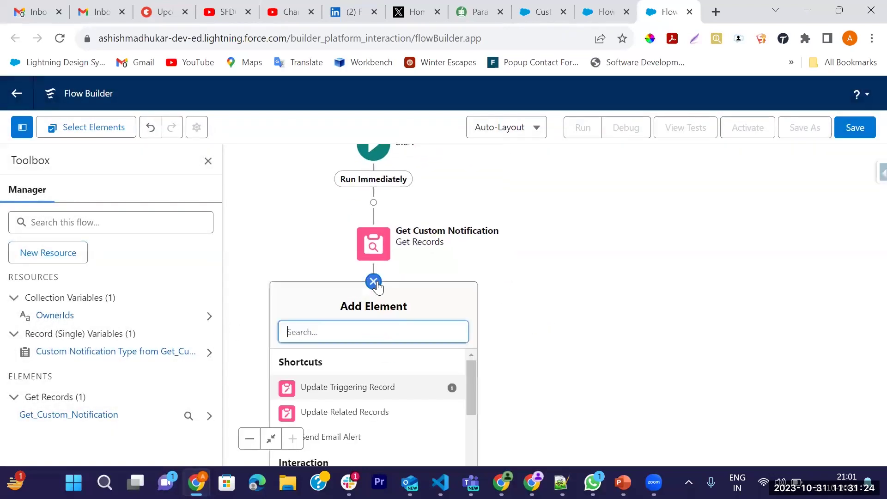
text(As)
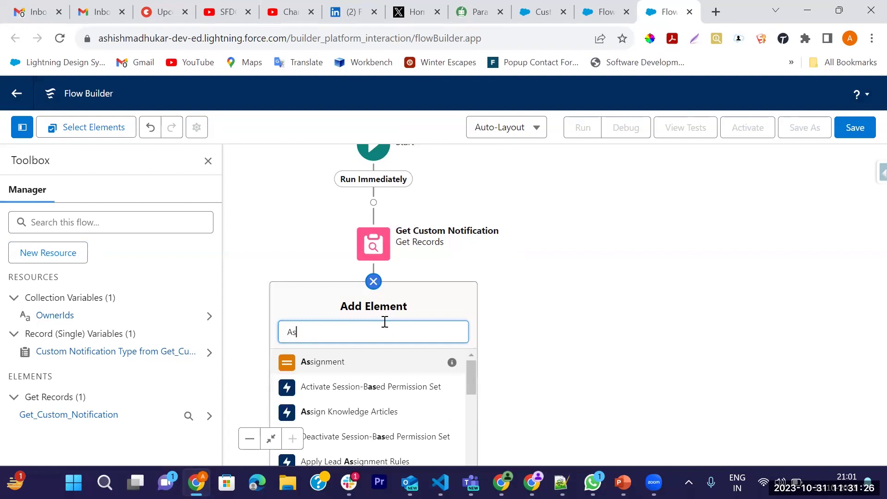
click(355, 363)
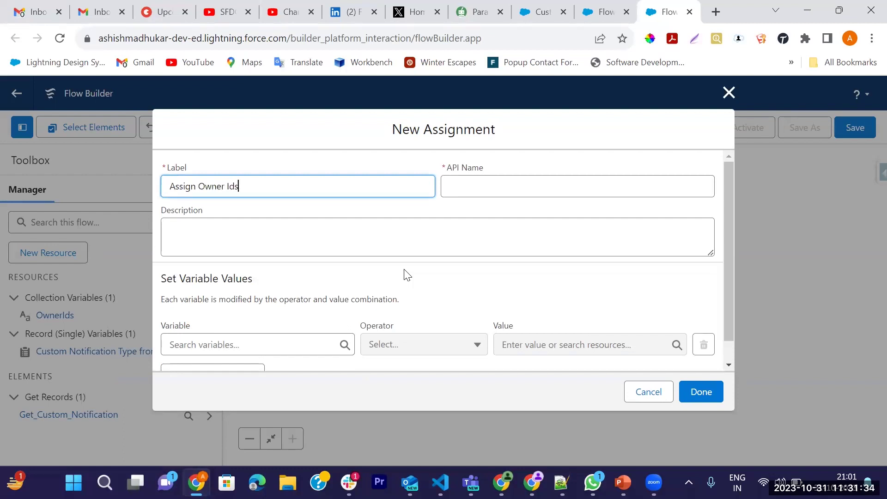
key(Tab)
Step: Set the assignment to add {!$Record.OwnerId} to the OwnerIds collection, and finish the element
scroll(477, 305, down, 1)
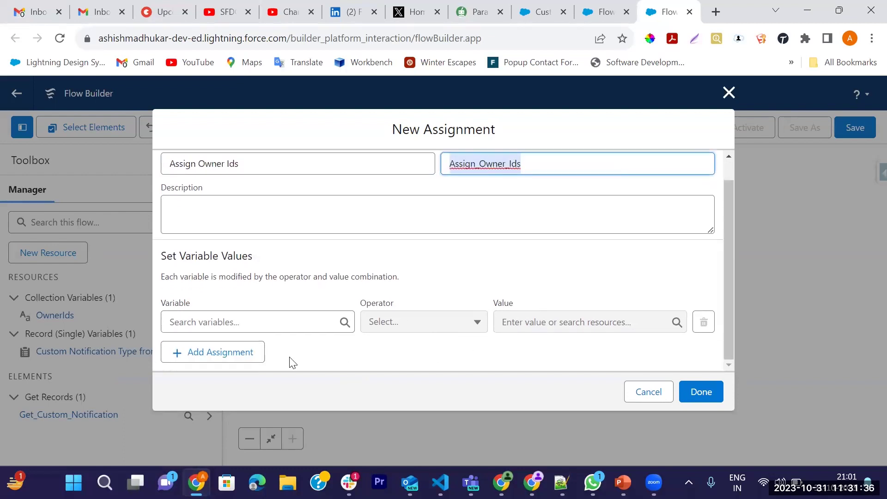
click(268, 327)
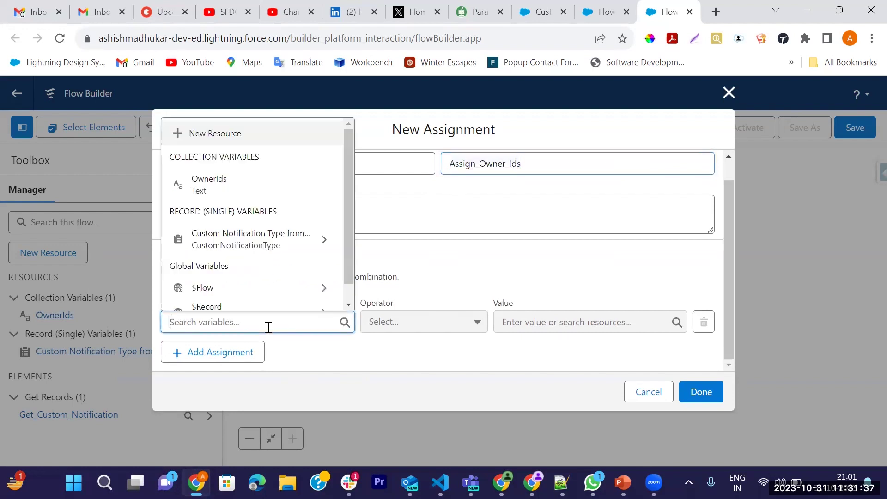
click(200, 193)
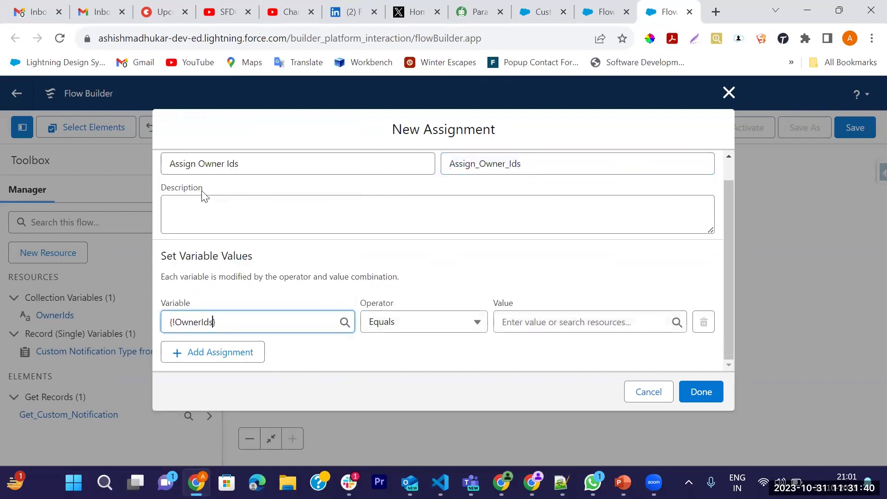
click(391, 322)
click(400, 159)
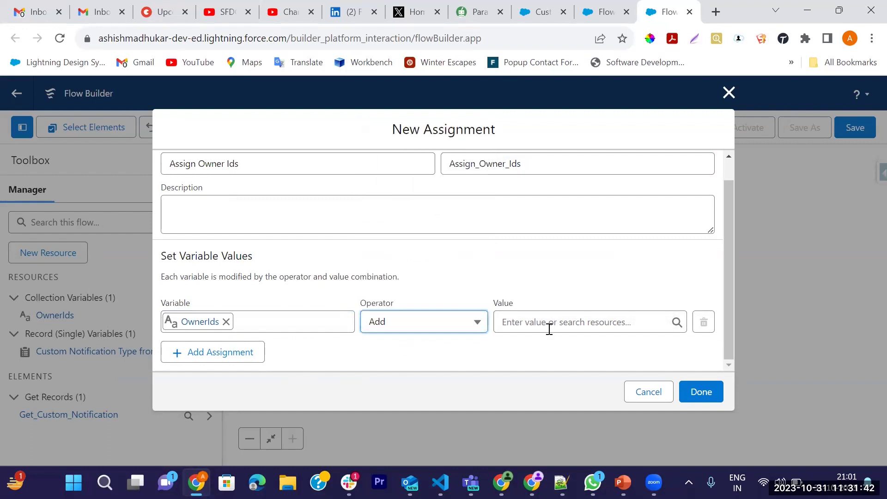
click(537, 320)
text(Reco)
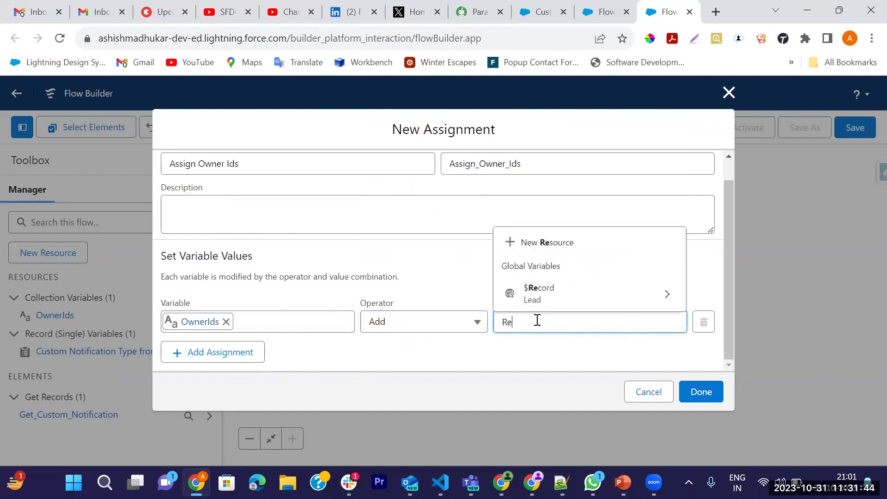
click(659, 304)
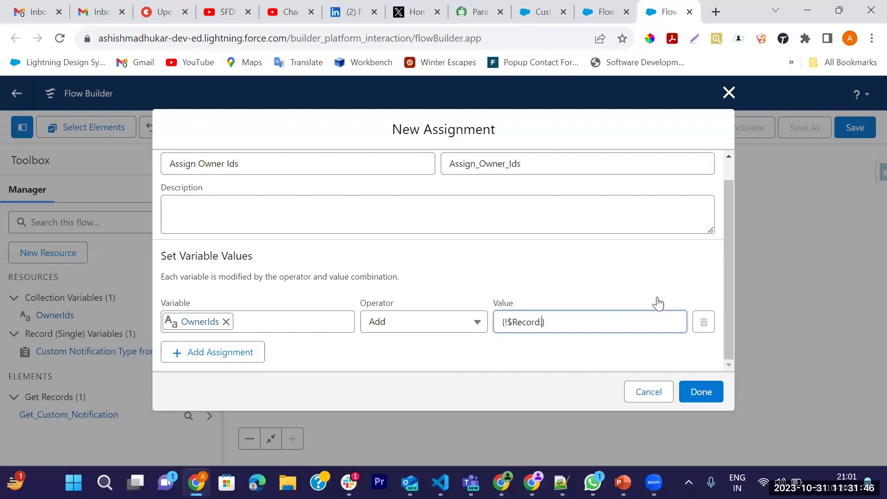
text(Owne)
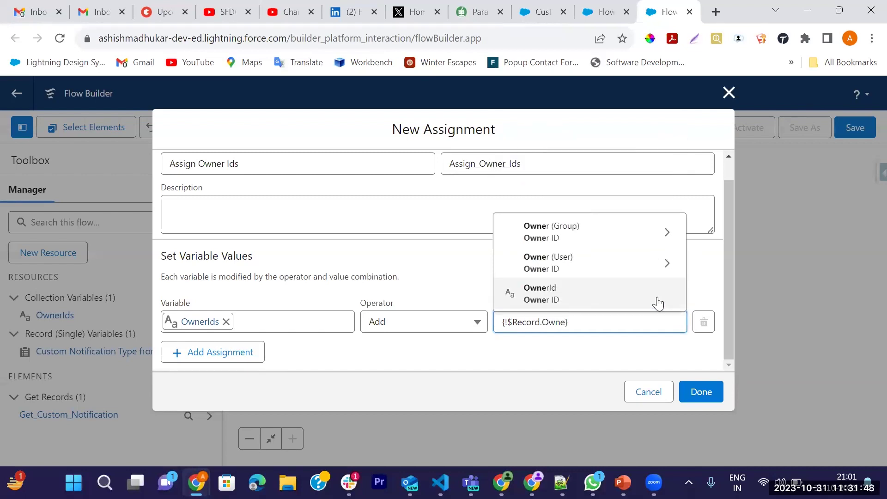
click(658, 303)
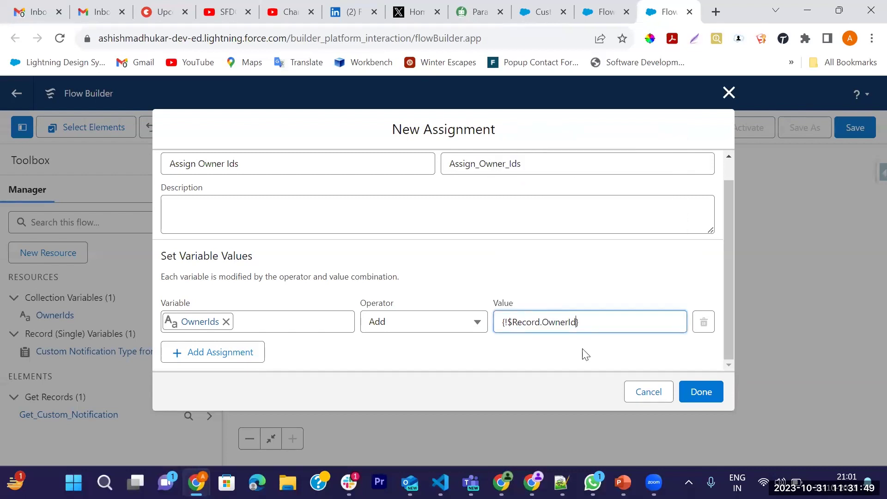
click(691, 389)
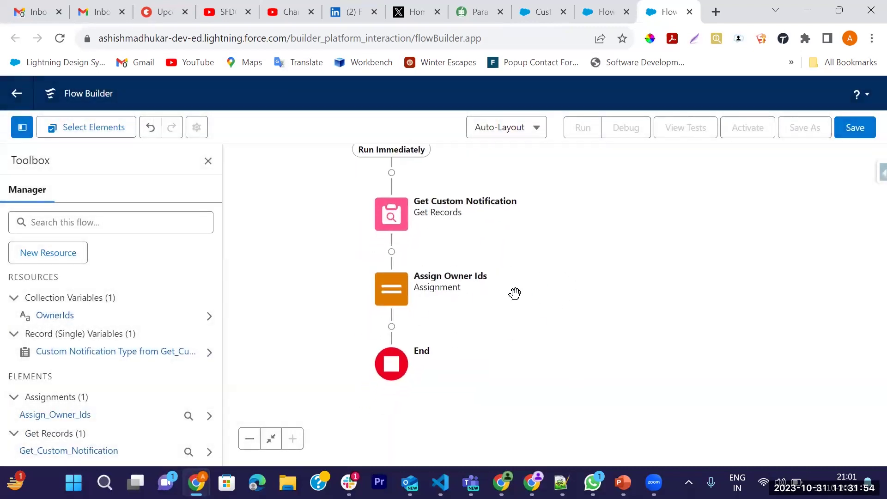
Step: Add a Send Custom Notification action after Assign Owner Ids, labelled "Send Custom Notification to User"
click(392, 327)
text(Send)
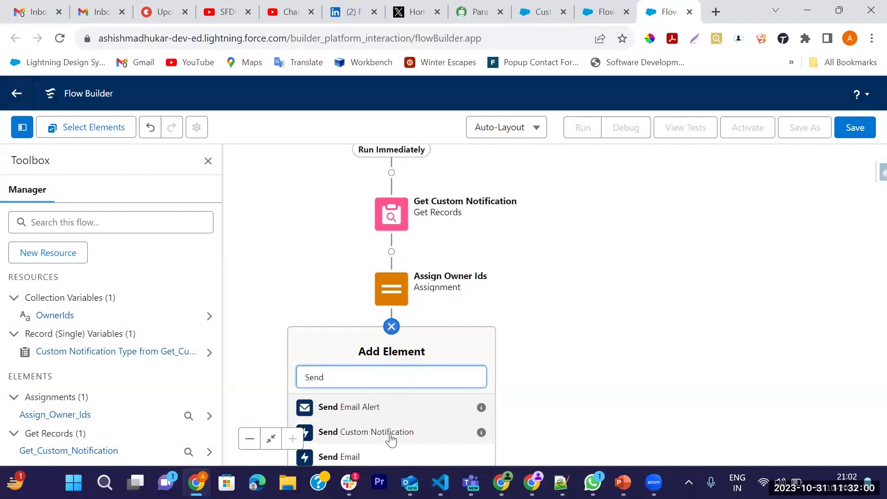
click(390, 435)
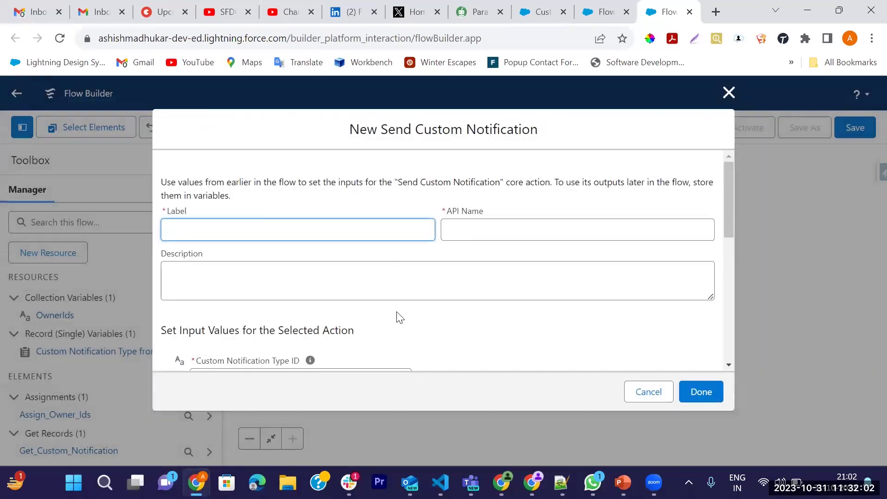
text(Send Custom Notification to)
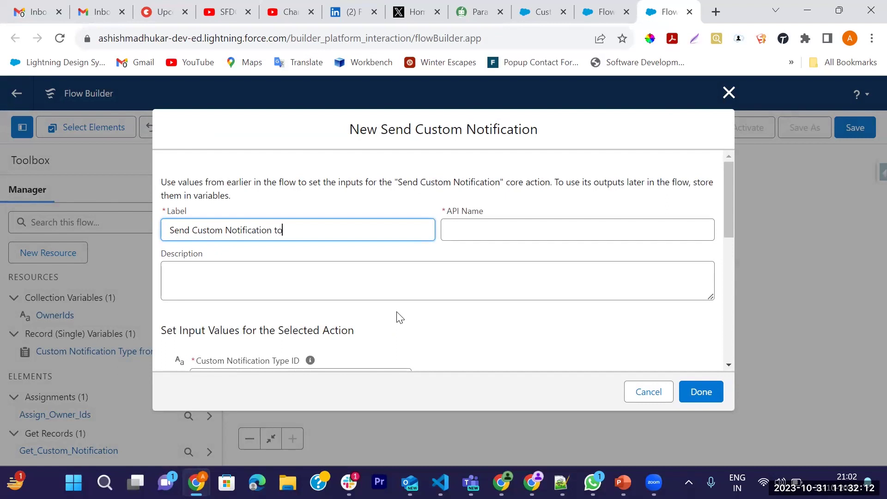
text( User)
key(Tab)
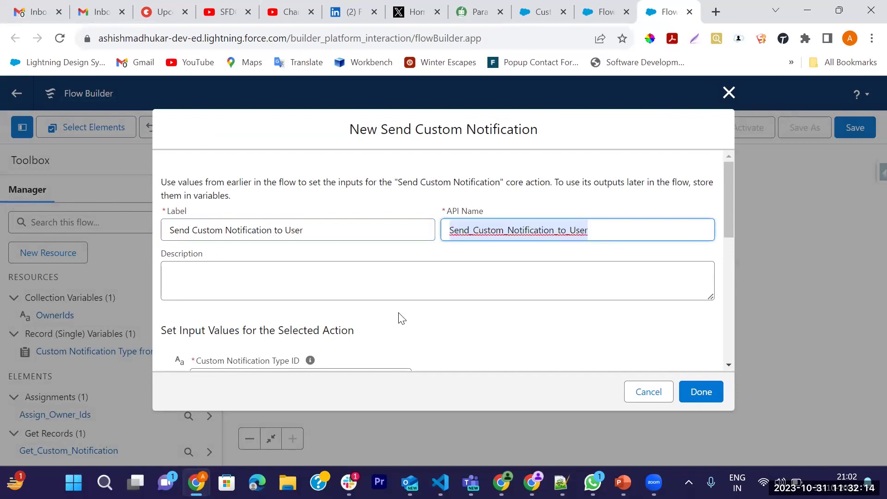
Step: Set the action's Custom Notification Type ID to {!Get_Custom_Notification.Id}
scroll(407, 319, down, 3)
click(277, 240)
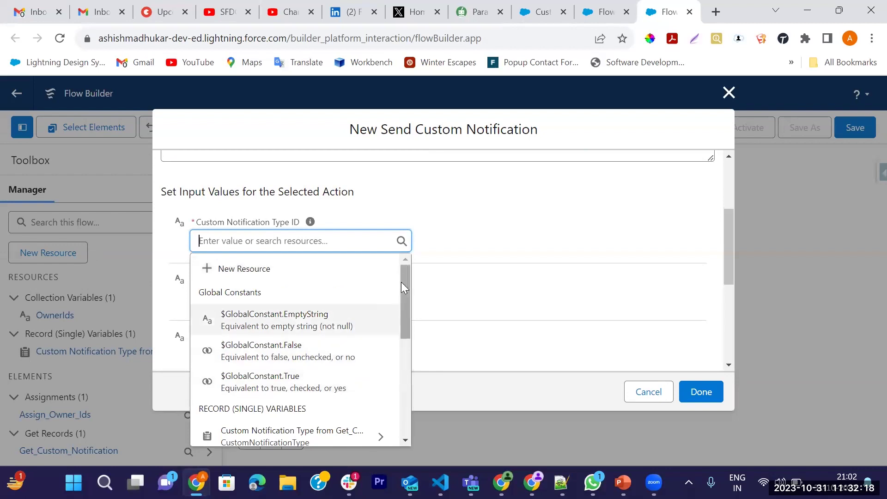
drag(401, 282, 403, 313)
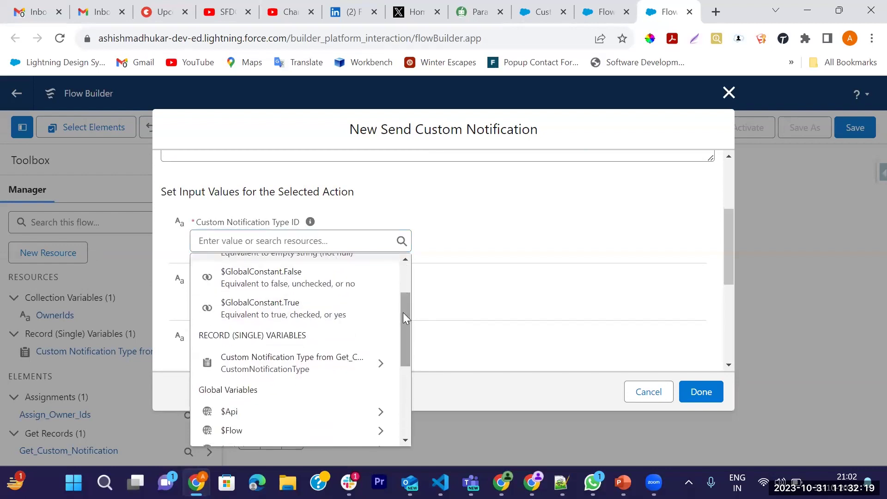
click(379, 365)
text(Id)
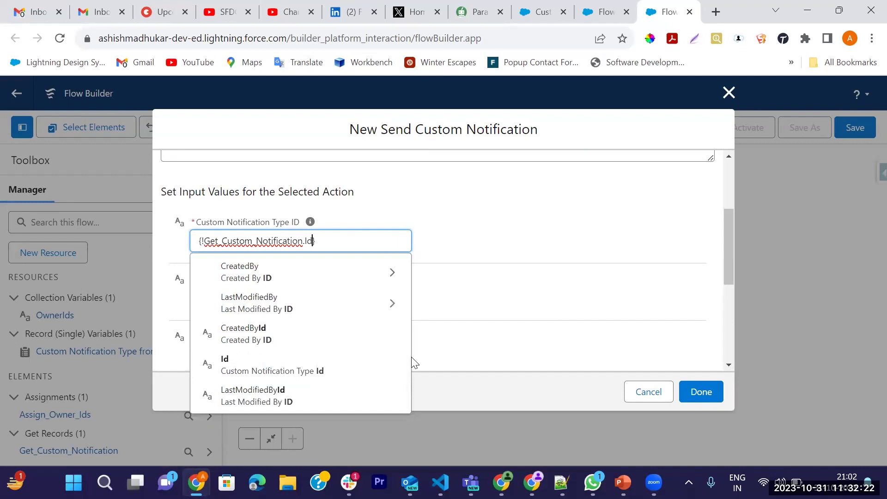
click(270, 363)
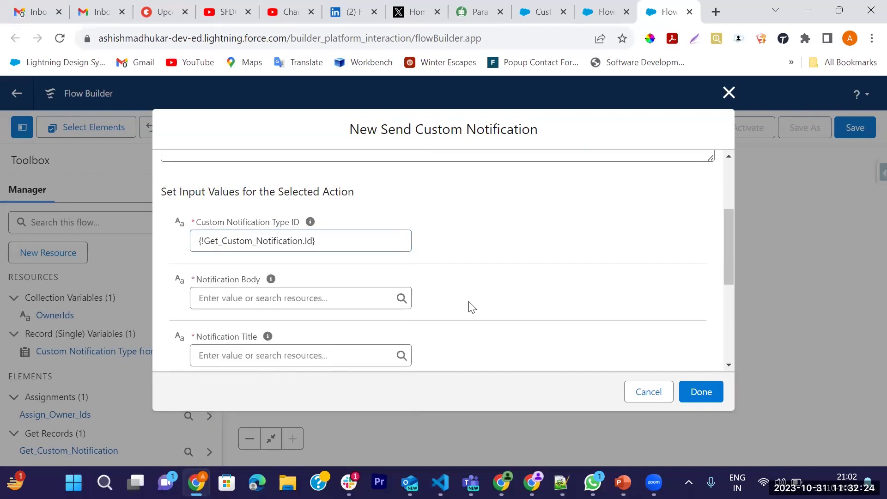
click(330, 300)
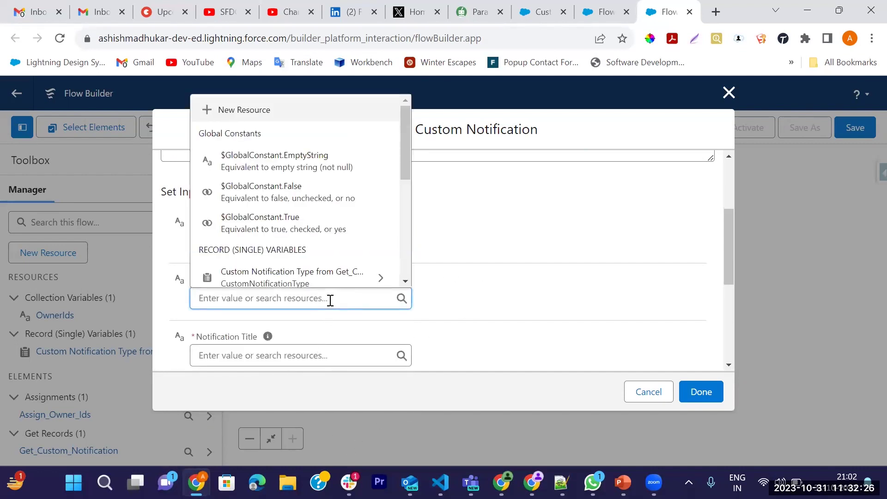
text(You a)
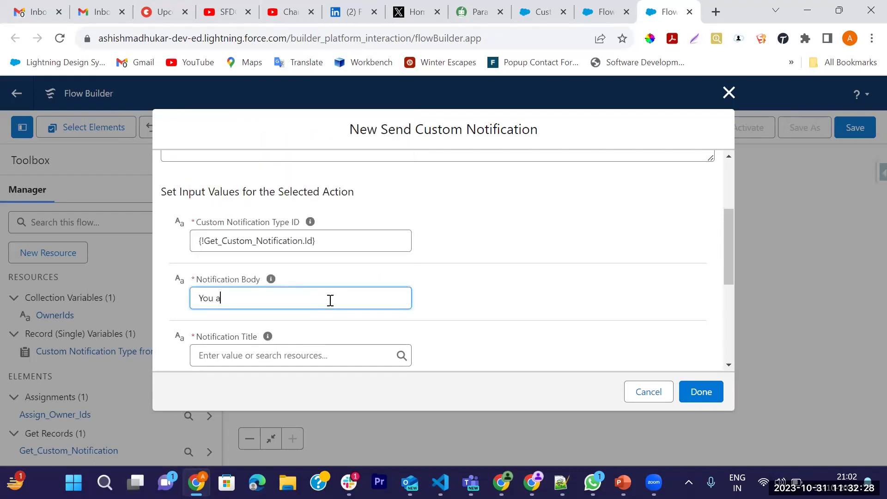
key(BackSpace)
key(BackSpace)
key(BackSpace)
key(BackSpace)
key(BackSpace)
key(BackSpace)
key(BackSpace)
key(BackSpace)
key(BackSpace)
key(BackSpace)
Step: Insert the lead's first name, {!$Record.FirstName}, as the Notification Body
text(Recor)
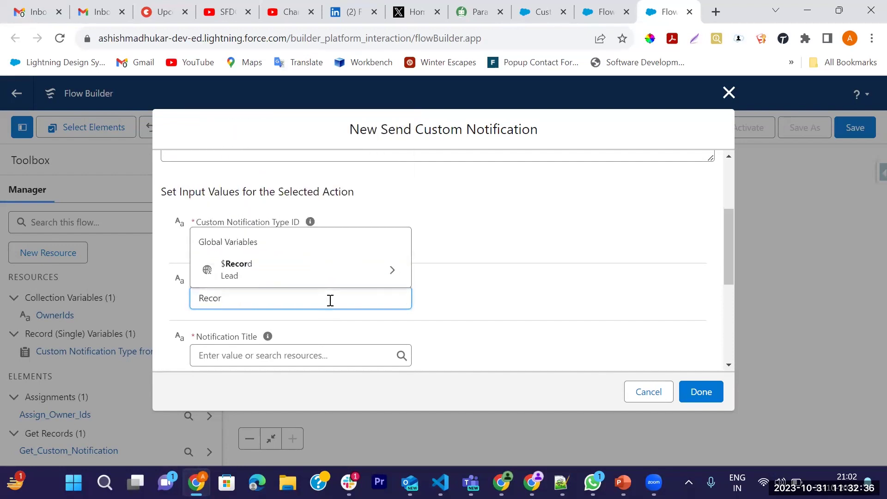
click(363, 273)
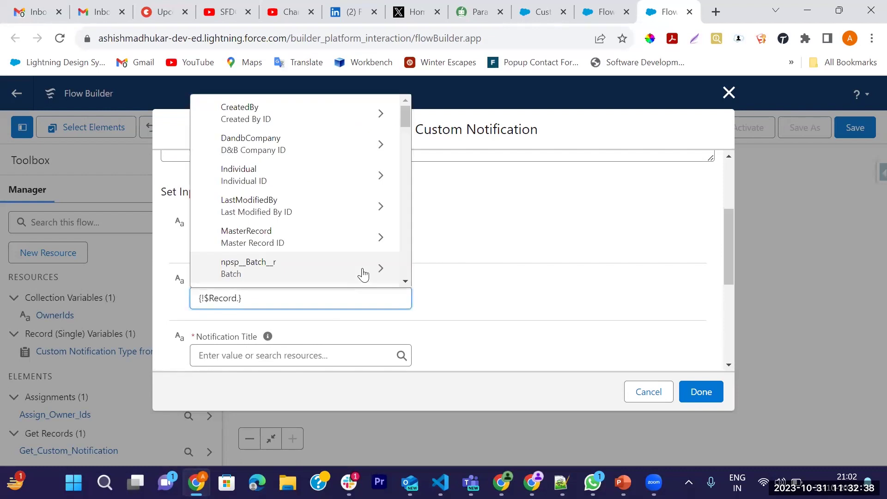
text(Name)
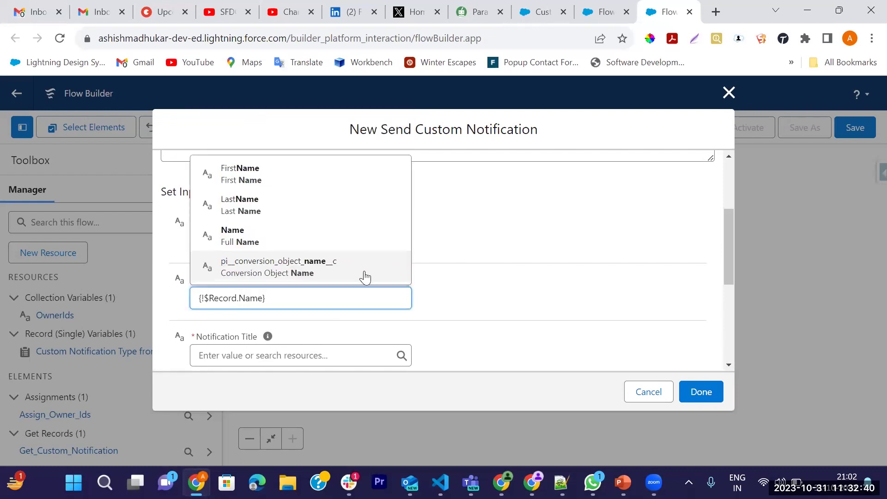
click(252, 182)
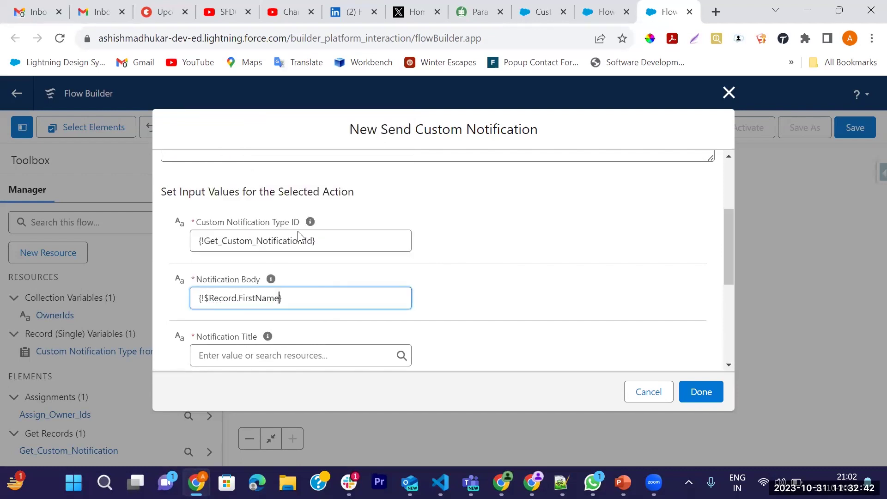
Step: Precede the first-name reference in the Notification Body with "You have assigned Lead please look on it , Lead Name - "
click(197, 298)
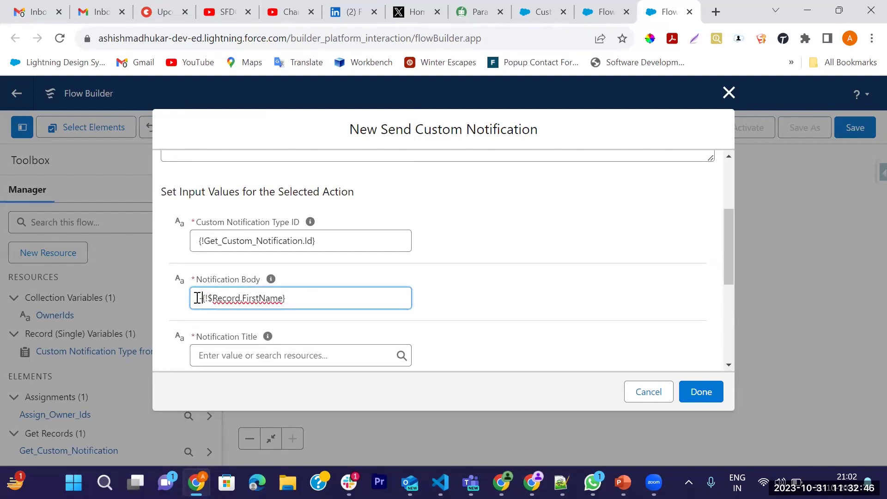
text(You have assi)
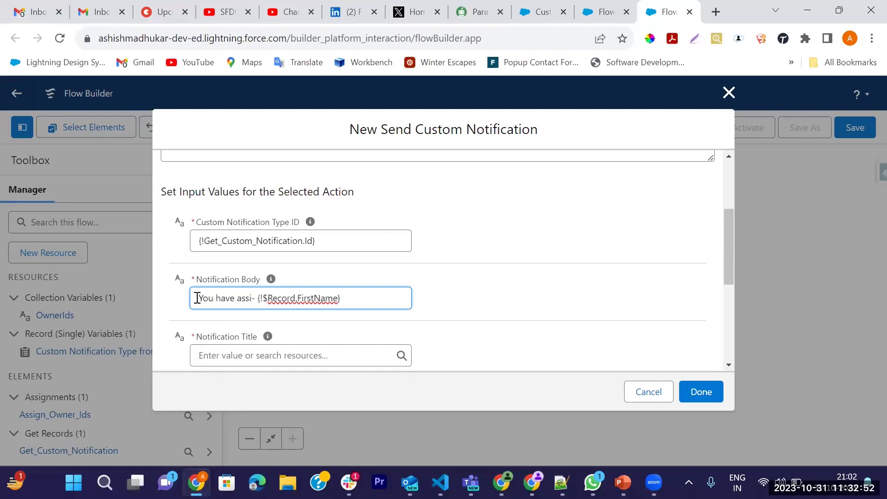
text(gned Lead )
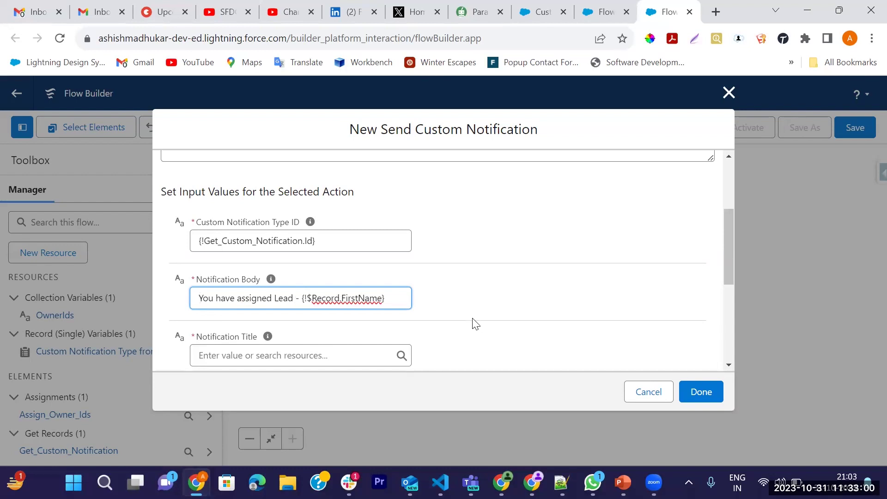
text(please lo)
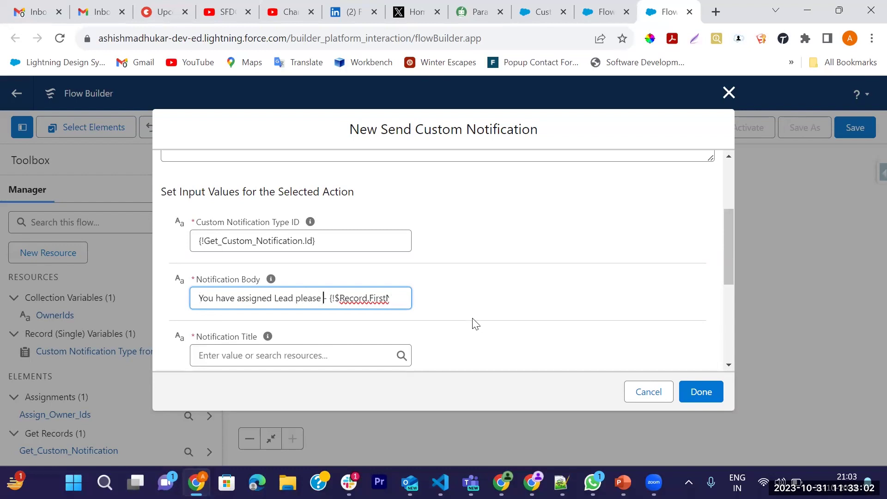
text(ok on it)
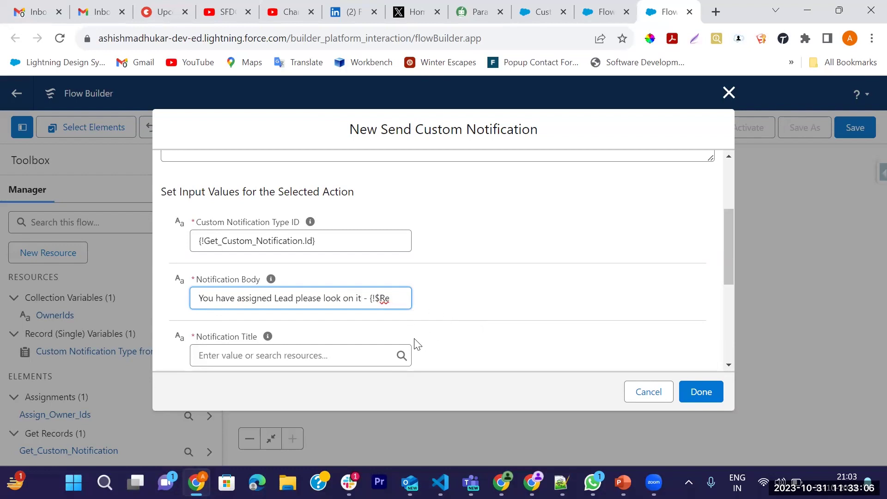
text( , Lead Name)
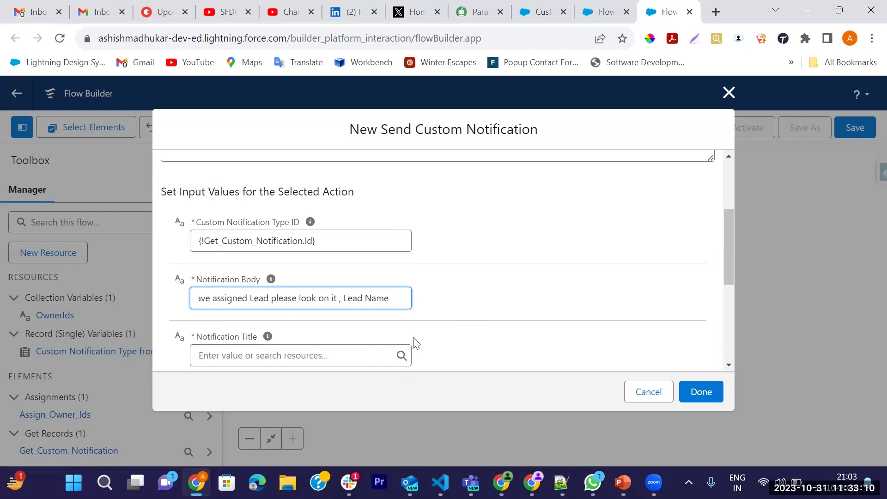
Step: Set the Notification Title to "Attention Lead Assignment Alert"
scroll(426, 341, down, 3)
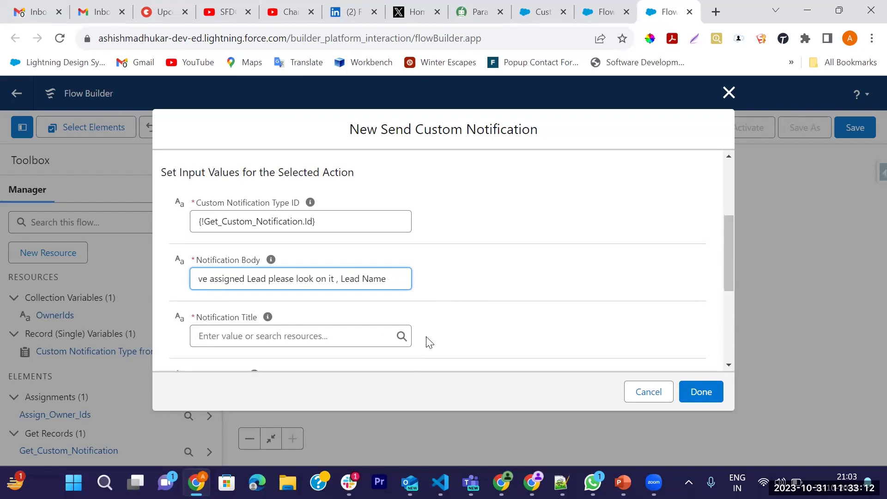
click(264, 218)
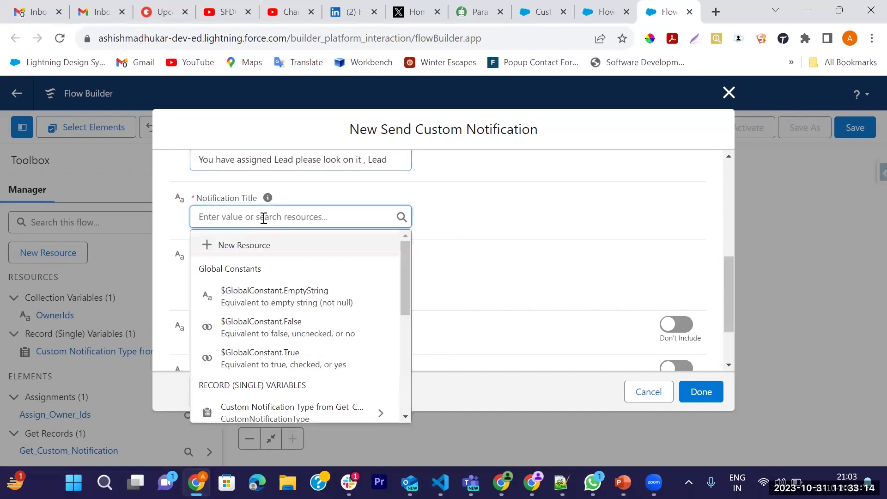
text(Atte)
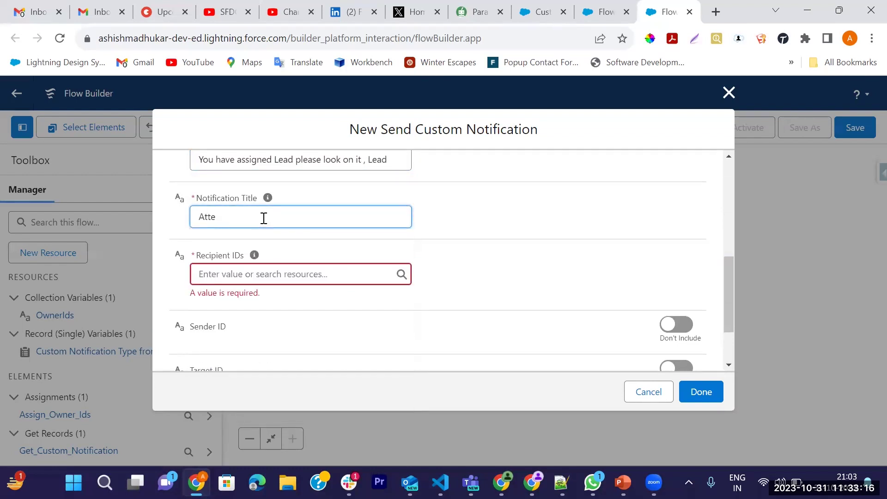
text(ntion)
text(emt)
text(nt Alert)
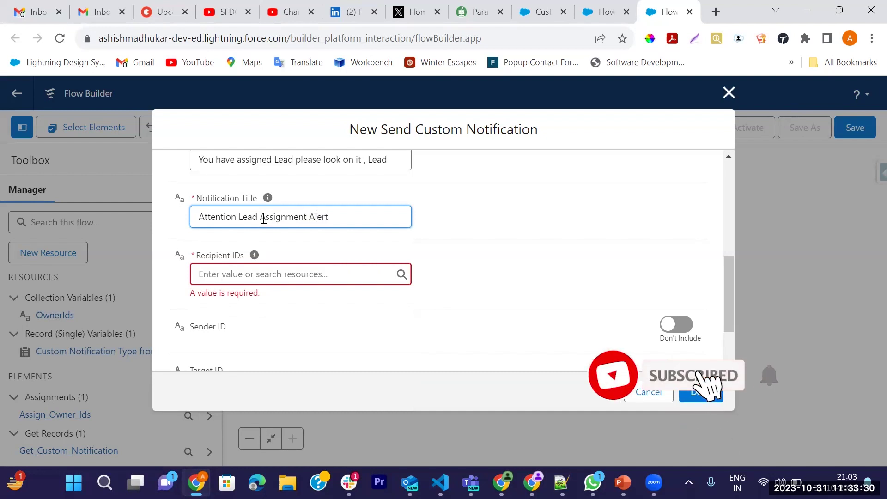
Step: Set the Recipient IDs to the OwnerIds collection variable and finish the Send Custom Notification action
click(235, 278)
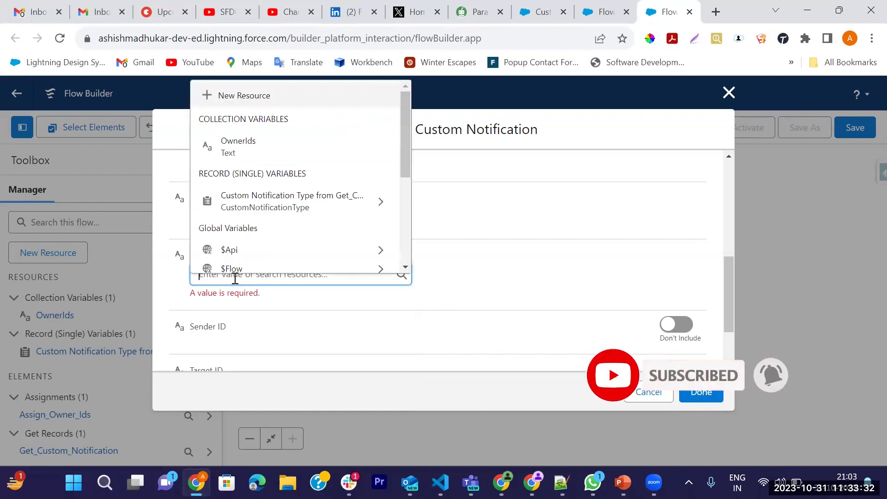
click(262, 147)
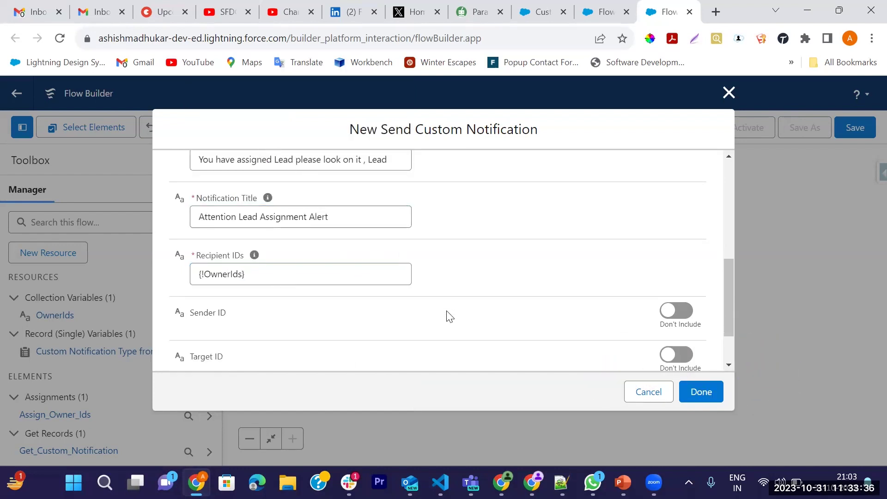
scroll(447, 319, down, 2)
scroll(588, 240, up, 5)
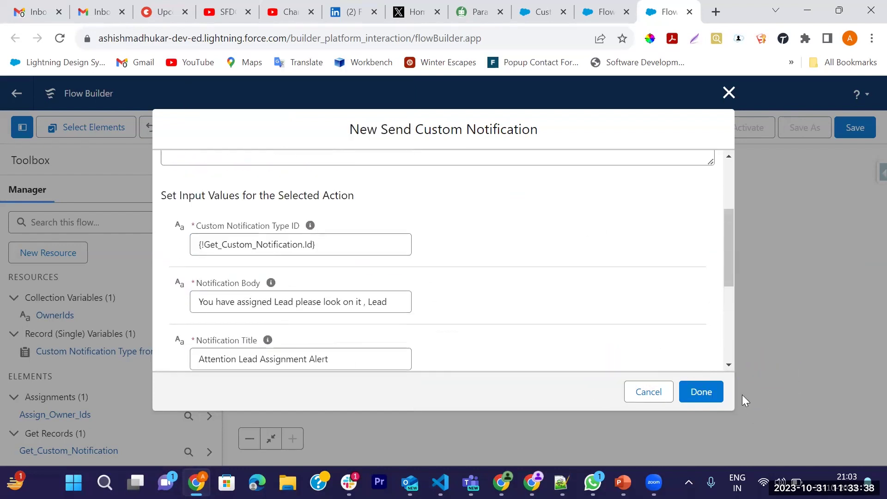
click(702, 390)
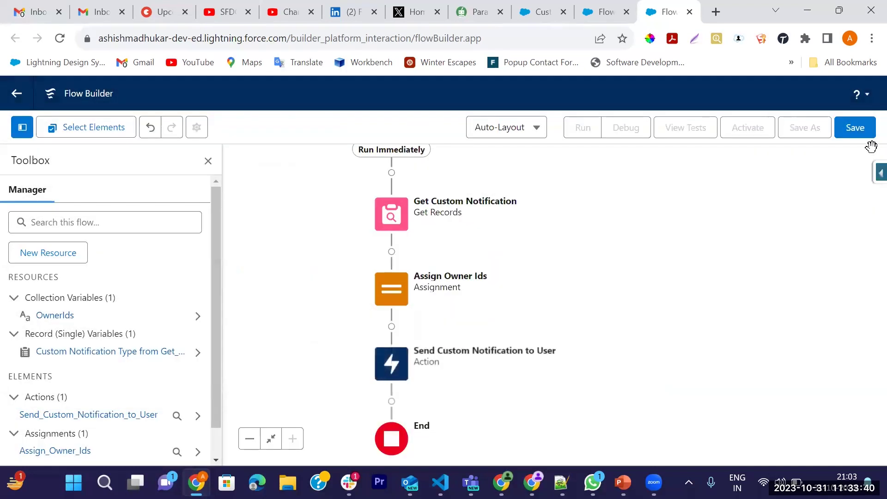
Step: Save the flow with the label "Send Custom Notifications Flow" and activate it
click(856, 130)
click(266, 223)
text(Send Custom)
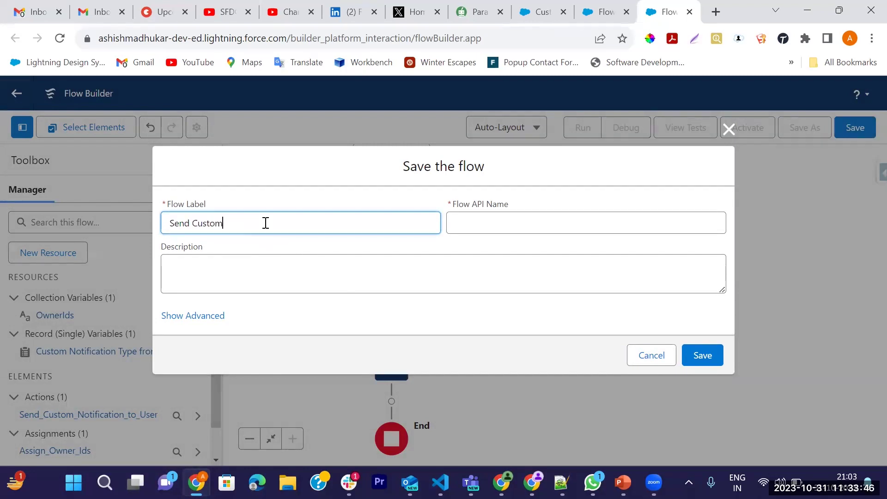
text( Notifications Flow)
key(Tab)
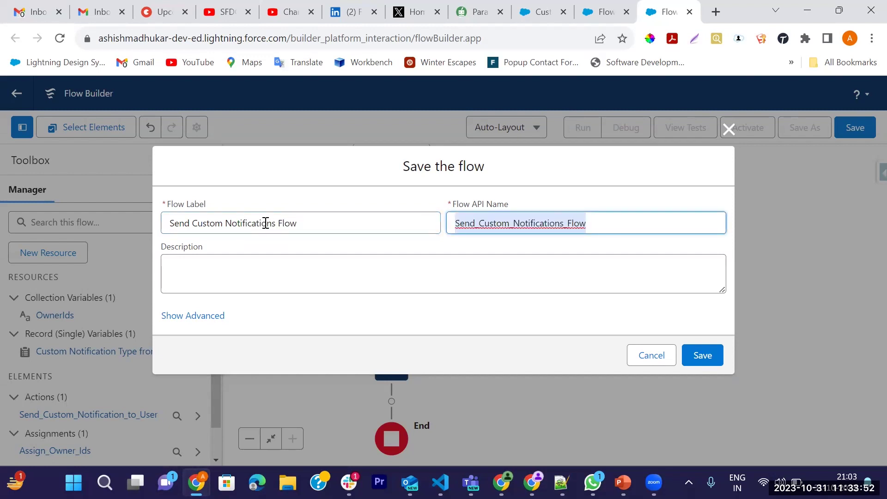
click(700, 357)
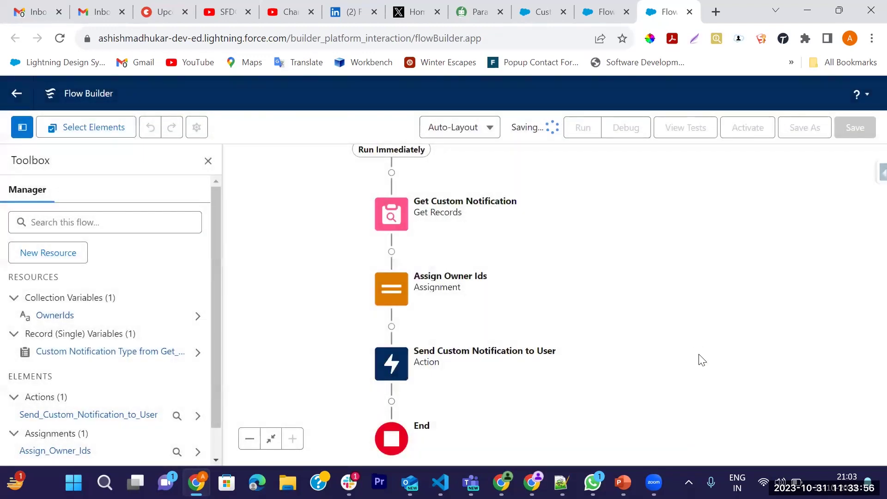
click(741, 132)
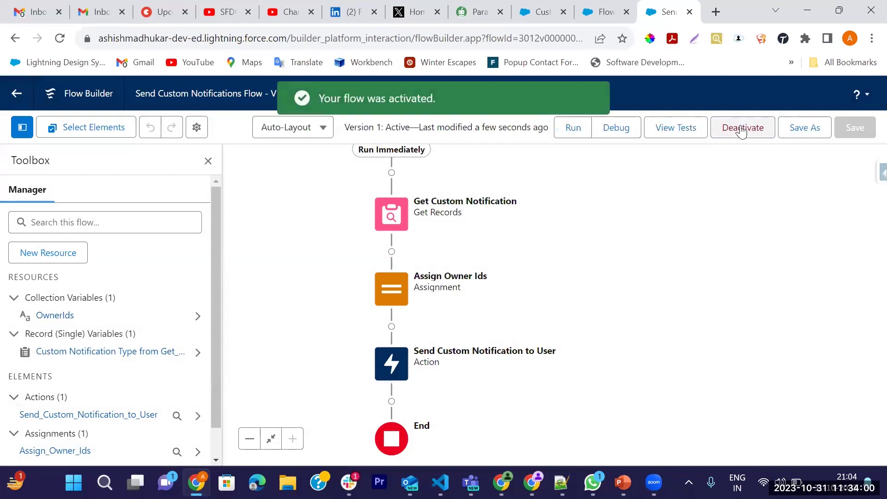
Step: Review the Start element's trigger configuration and the filter conditions of the Get Custom Notification element
drag(535, 217, 557, 276)
click(393, 199)
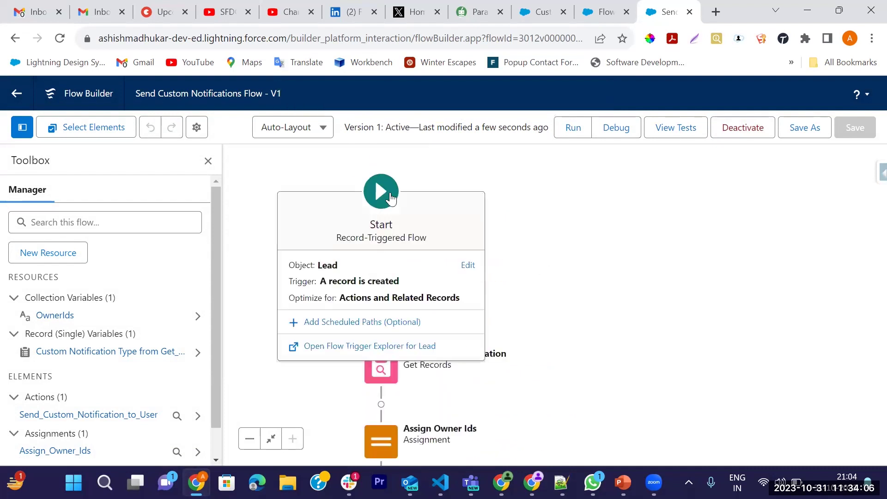
click(468, 265)
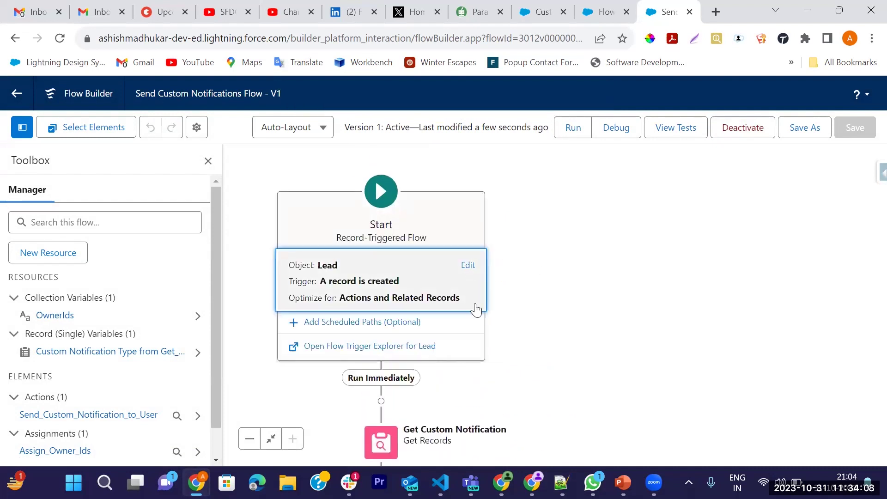
scroll(422, 356, down, 5)
scroll(421, 354, up, 4)
click(873, 159)
scroll(588, 360, down, 4)
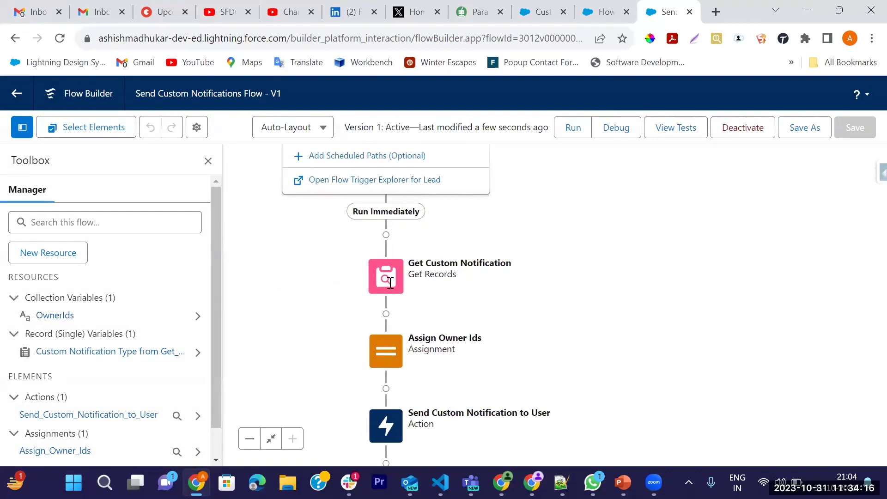
double_click(399, 293)
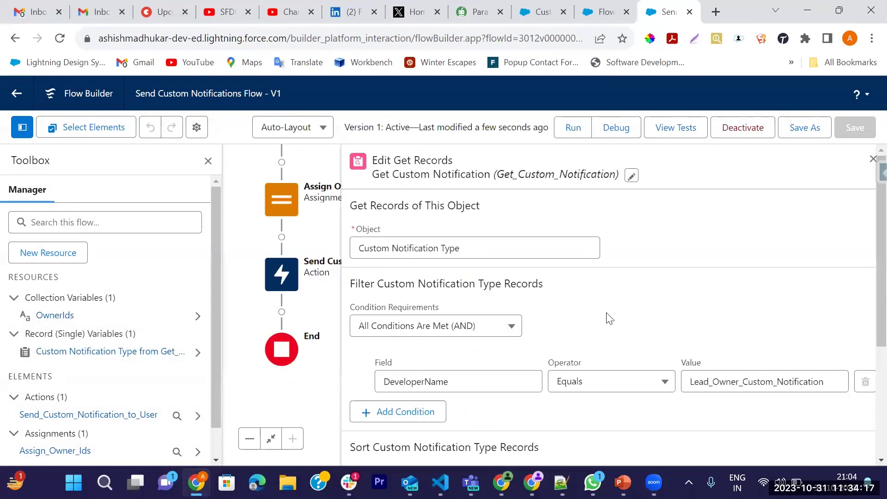
click(871, 160)
Step: Review the variable, operator and value set in the Assign Owner Ids assignment element
scroll(656, 289, down, 3)
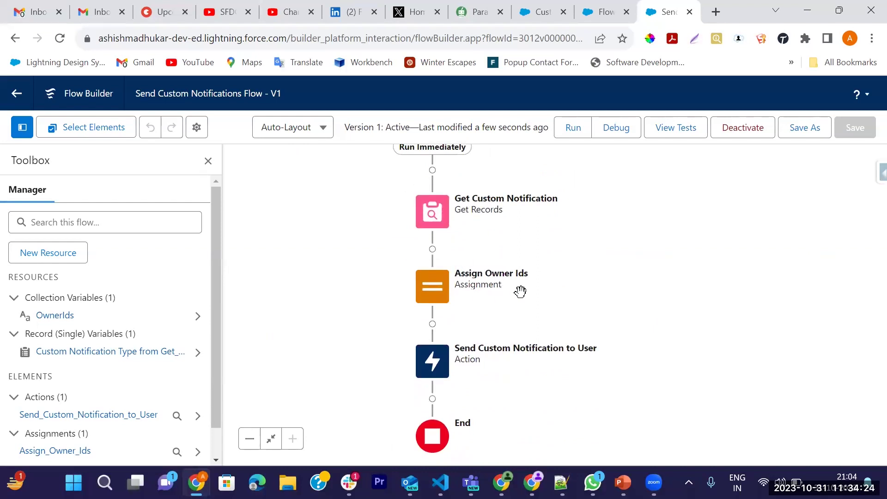
scroll(554, 282, down, 1)
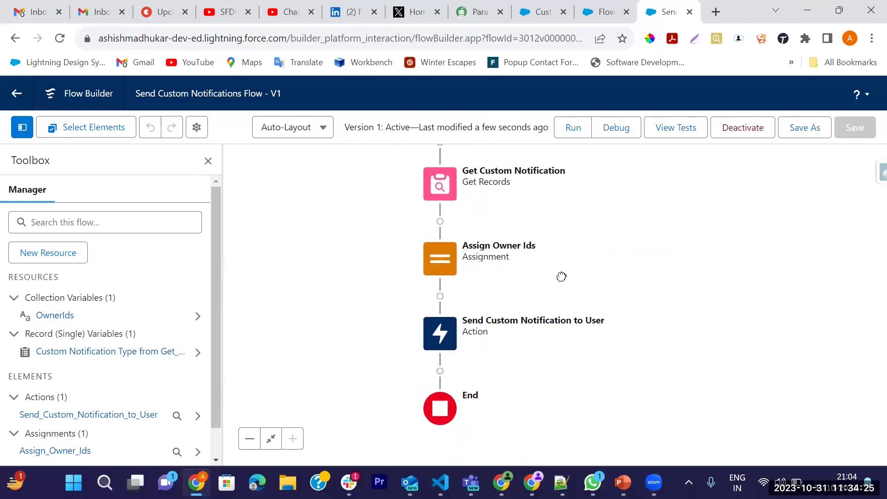
double_click(451, 250)
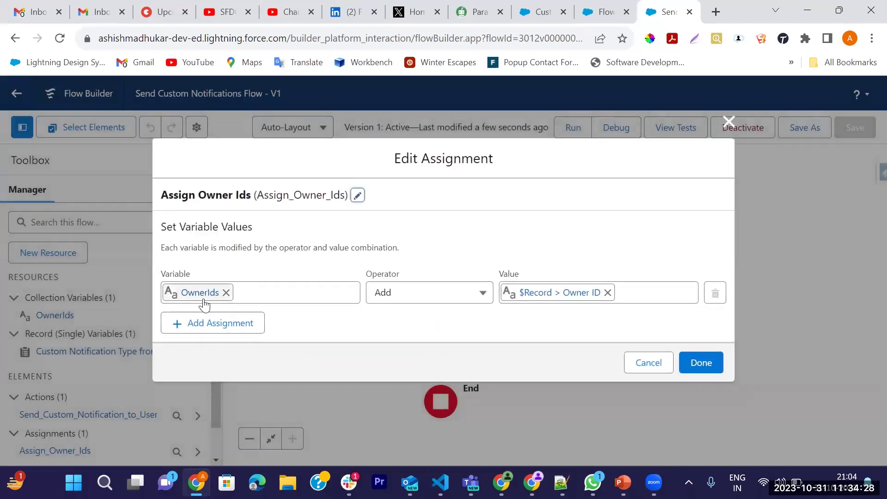
click(707, 363)
scroll(468, 294, down, 2)
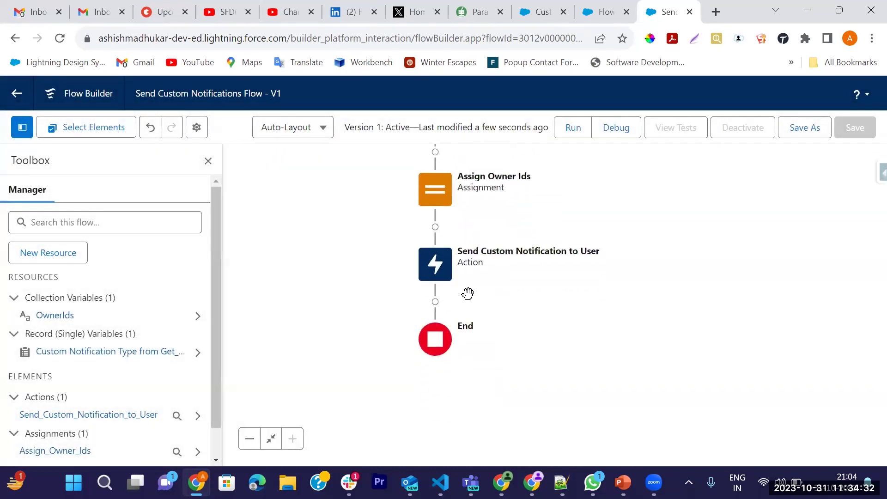
Step: Review the input values of the Send Custom Notification to User action, from the notification type ID through the recipient IDs and optional targets
double_click(441, 270)
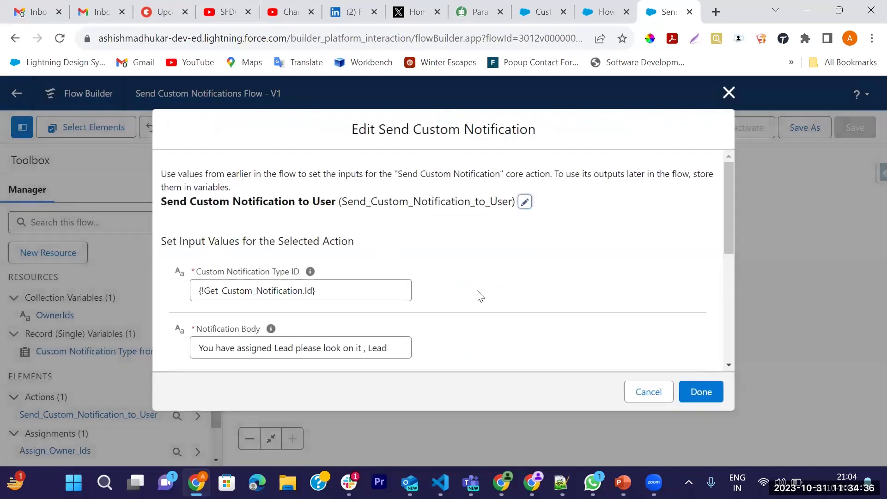
scroll(480, 296, down, 2)
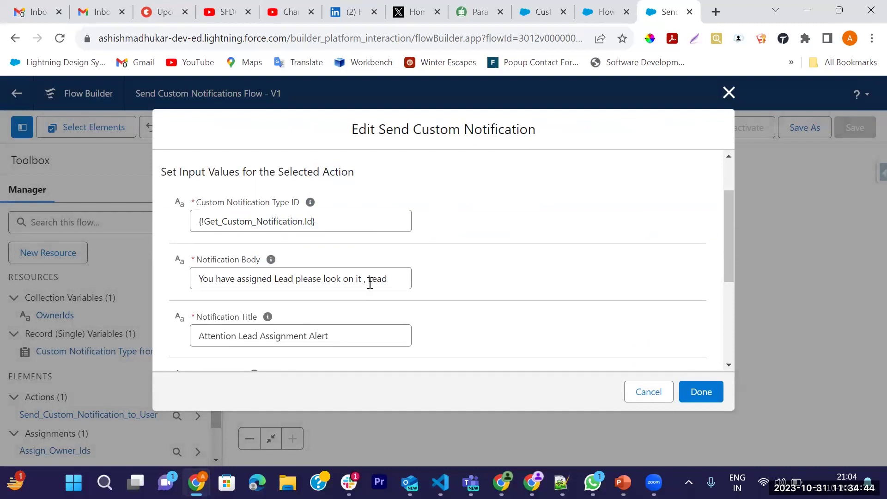
scroll(489, 275, down, 2)
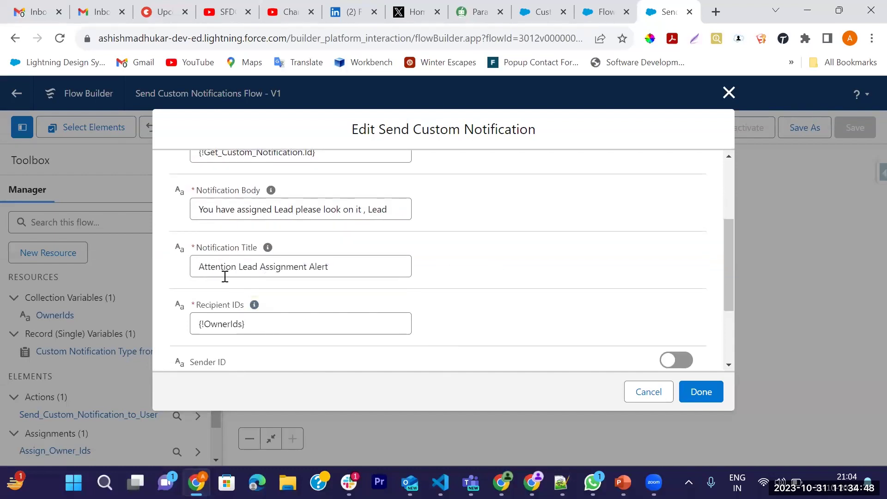
scroll(536, 283, down, 3)
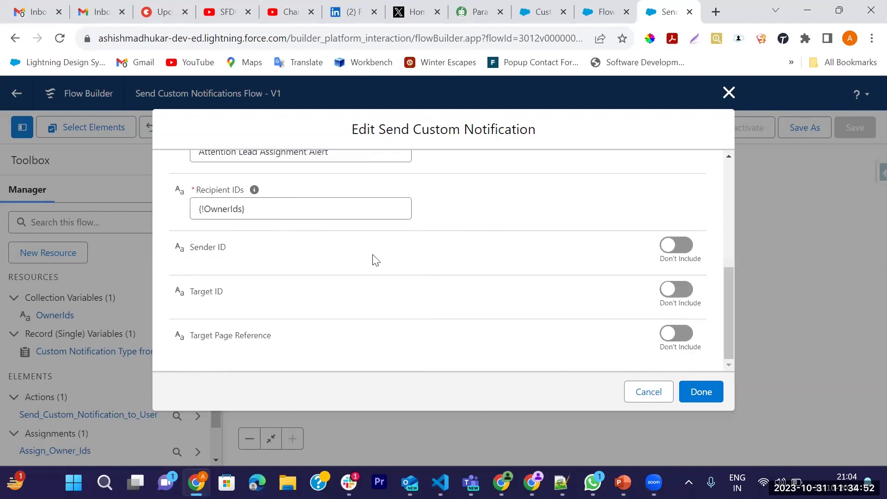
scroll(376, 260, up, 3)
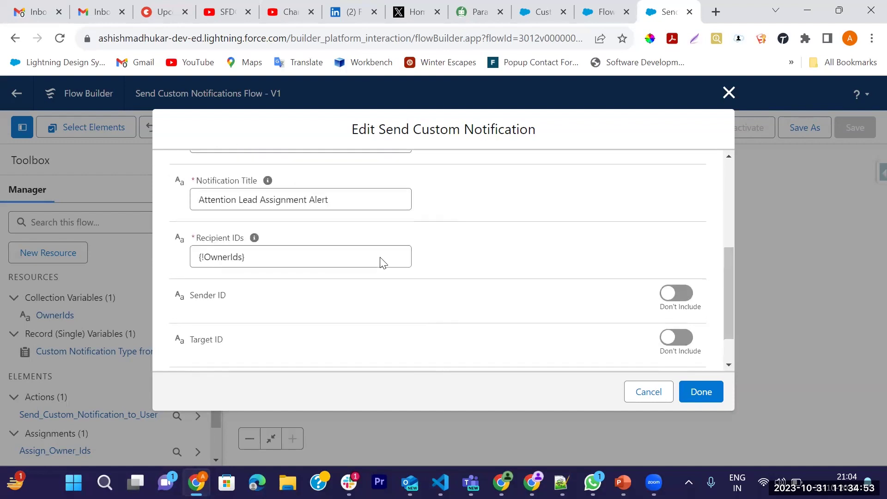
click(698, 393)
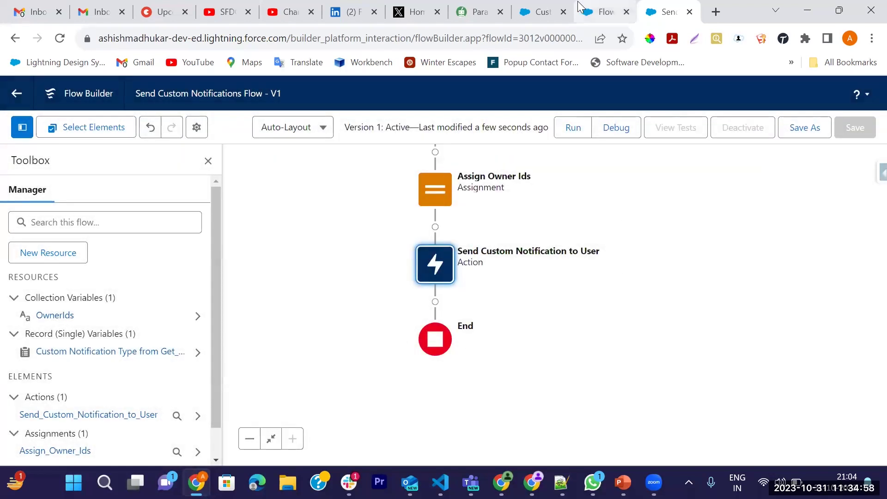
Step: Go from Salesforce Setup to the Leads list and start a new lead record
click(542, 13)
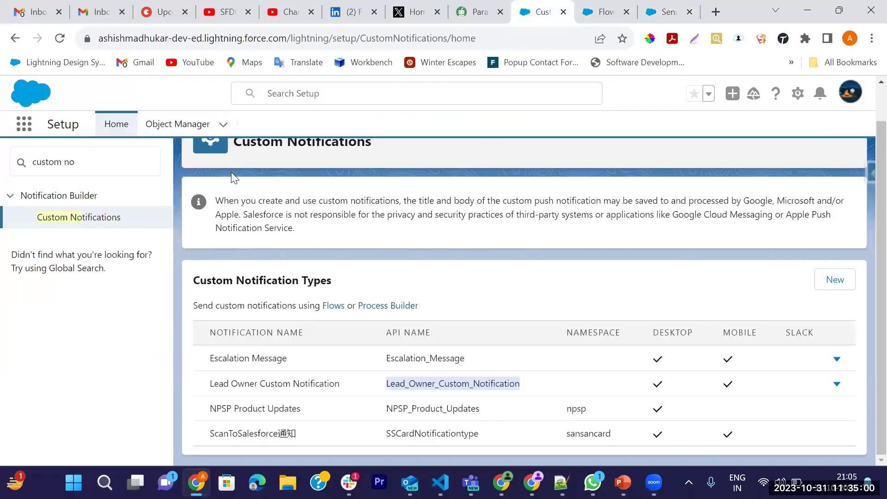
click(24, 124)
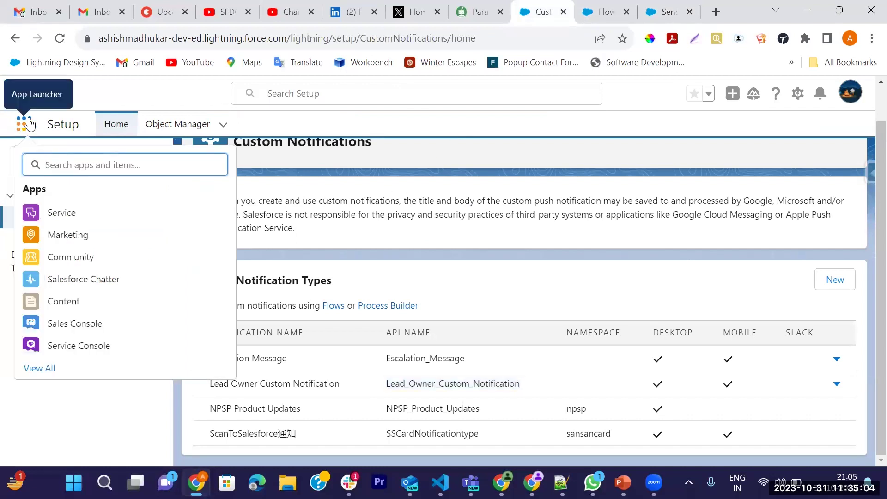
text(Lead)
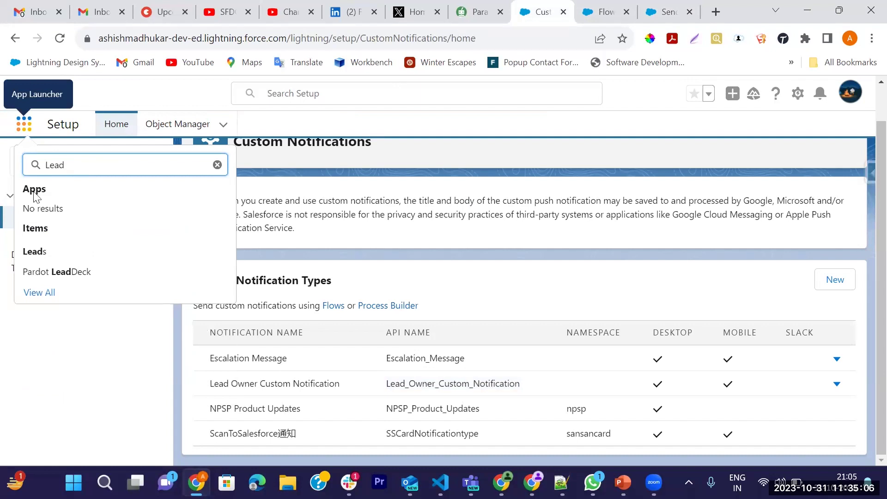
click(37, 252)
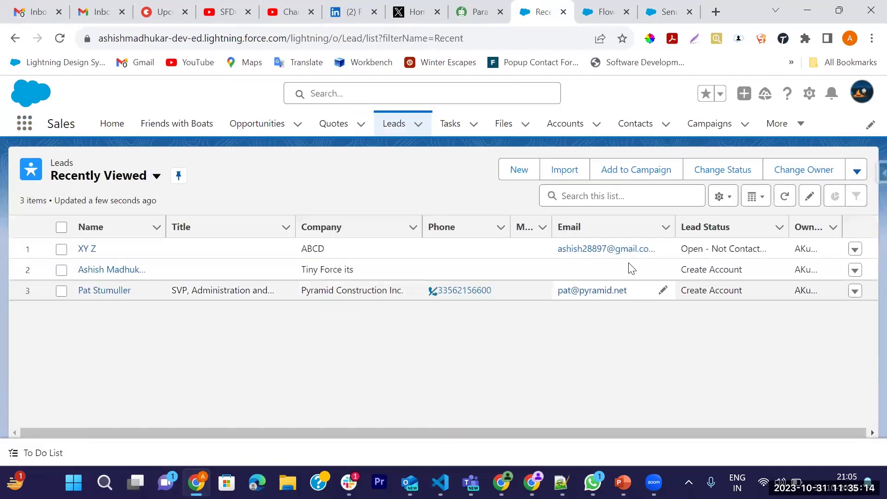
click(511, 173)
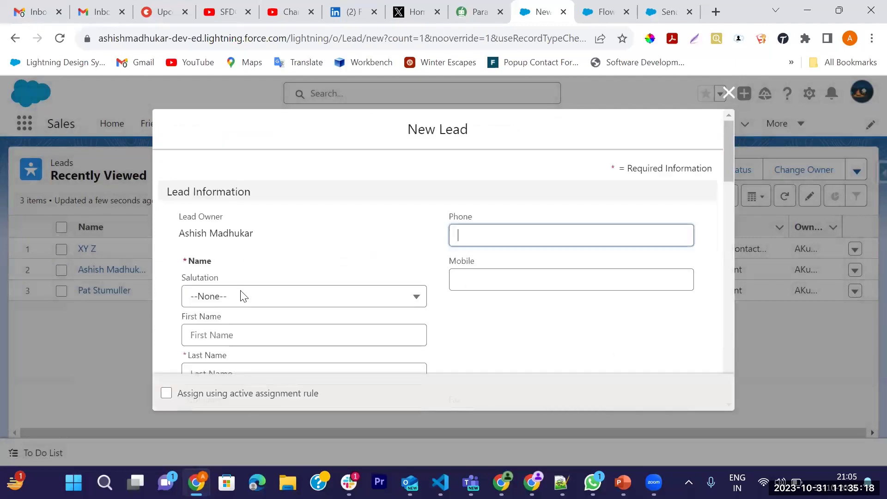
Step: Set the new lead's salutation to "Mr.", enter the lead's first name, and set the last name to "Test Lead"
scroll(275, 259, down, 3)
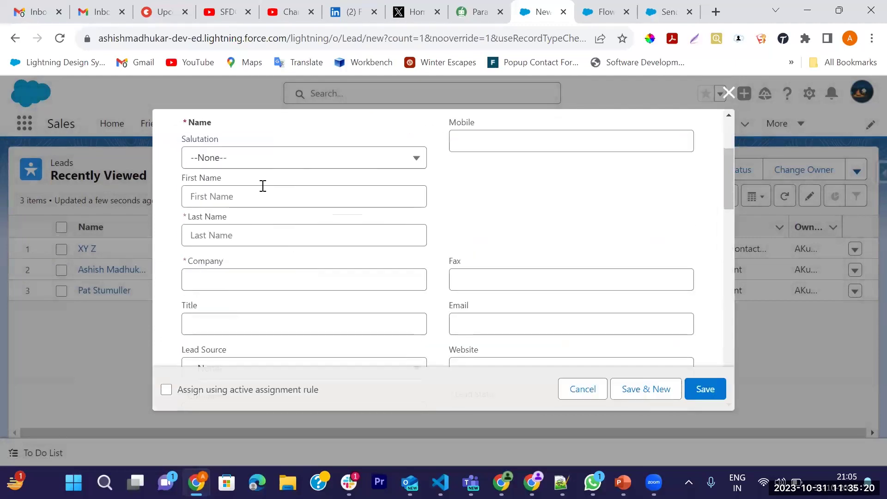
click(214, 160)
click(217, 210)
click(206, 198)
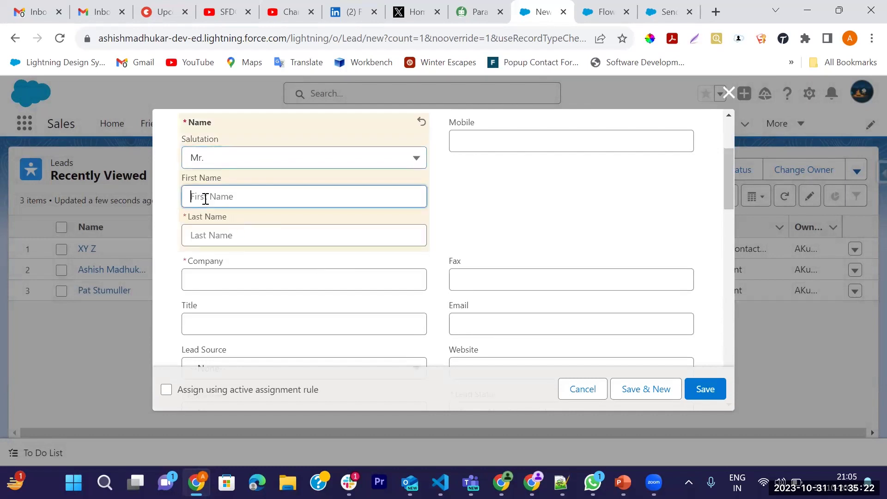
text(SFDC)
click(272, 235)
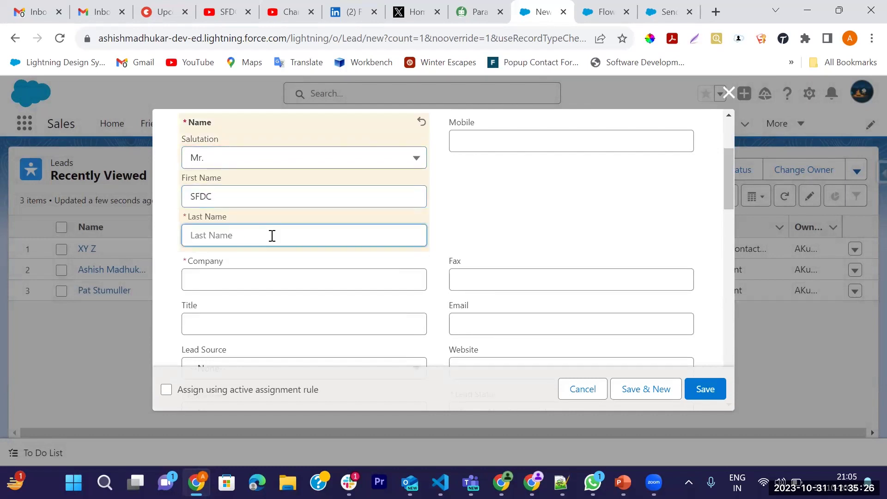
click(296, 196)
text(Madhukar)
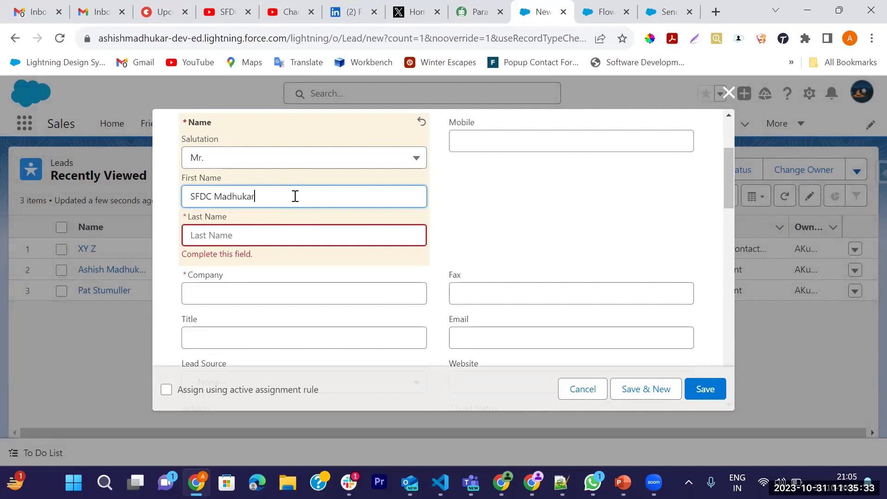
key(Tab)
text(Te)
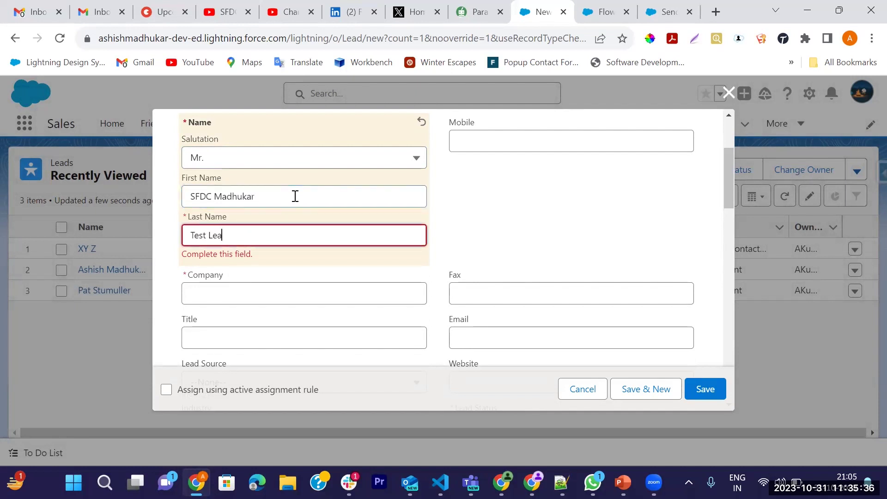
Step: Set the lead's company to "SFDC Madhukar" and the title to "Developer"
scroll(396, 238, up, 3)
scroll(442, 259, down, 3)
scroll(338, 272, down, 2)
click(271, 218)
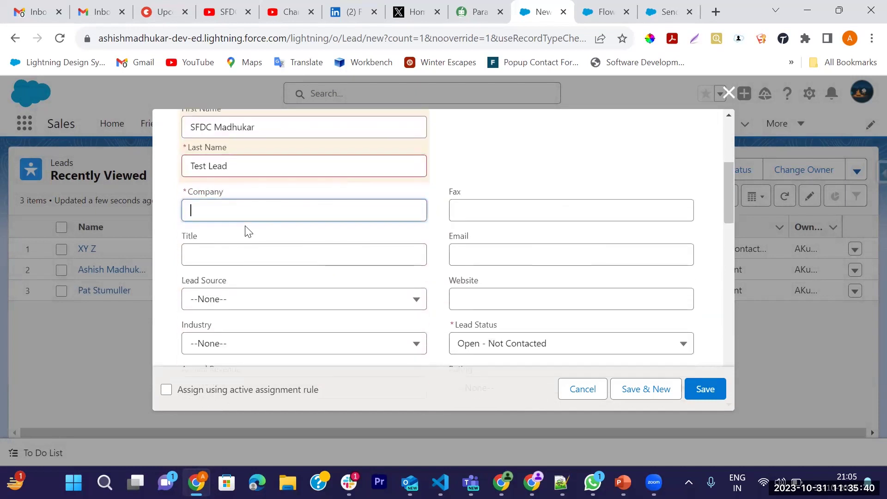
text(SFDC Madhukar)
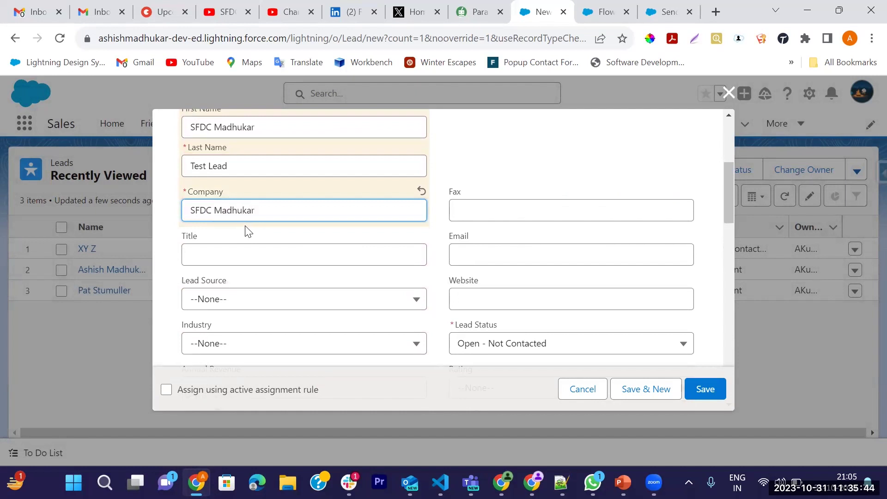
scroll(258, 265, down, 1)
click(254, 184)
text(De)
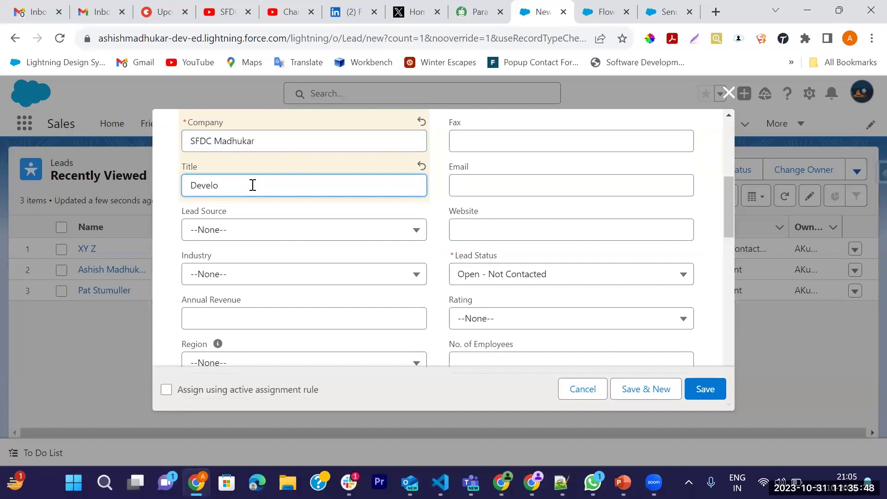
text(velo)
Step: Look through the new lead form's owner, status, address, additional and description fields before saving
scroll(312, 268, down, 10)
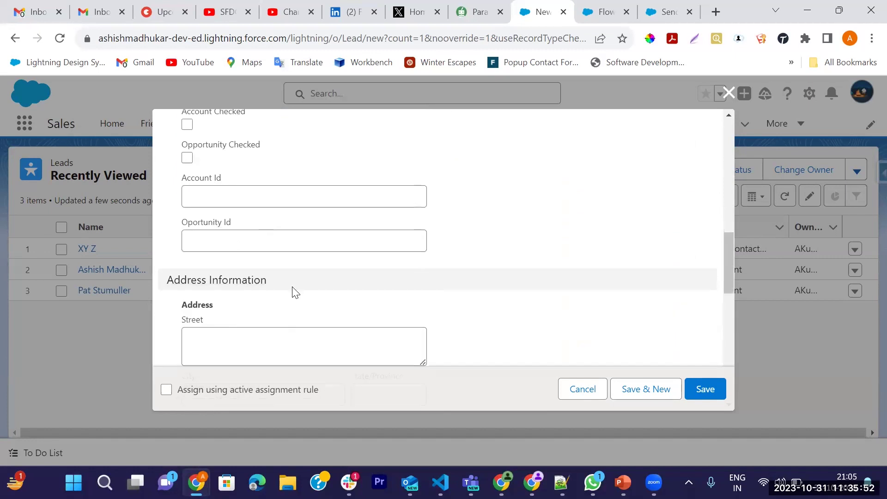
scroll(366, 304, up, 12)
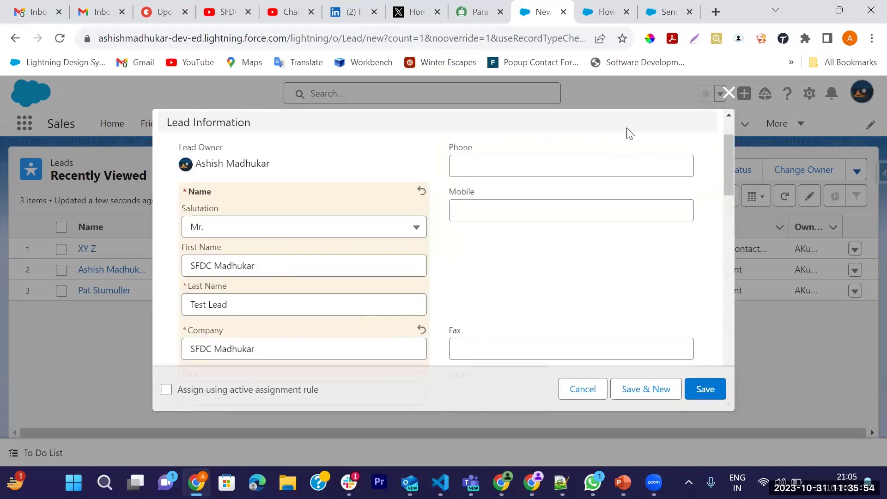
scroll(468, 217, down, 8)
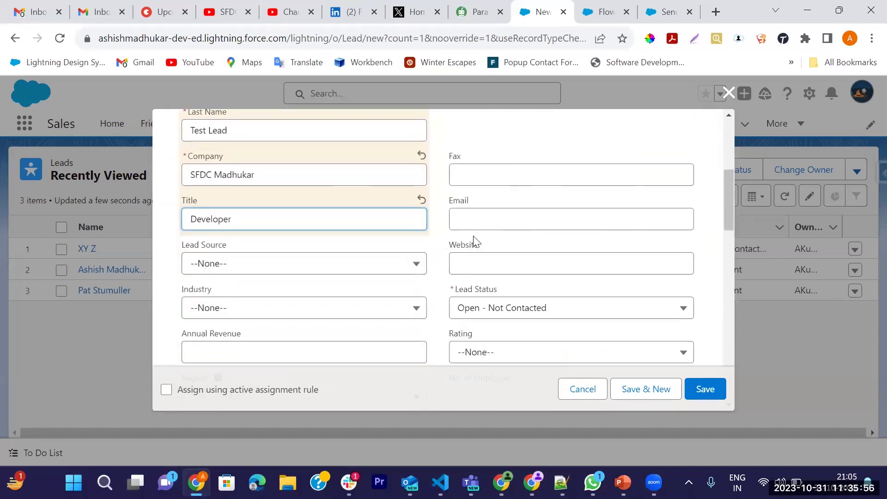
scroll(476, 248, down, 10)
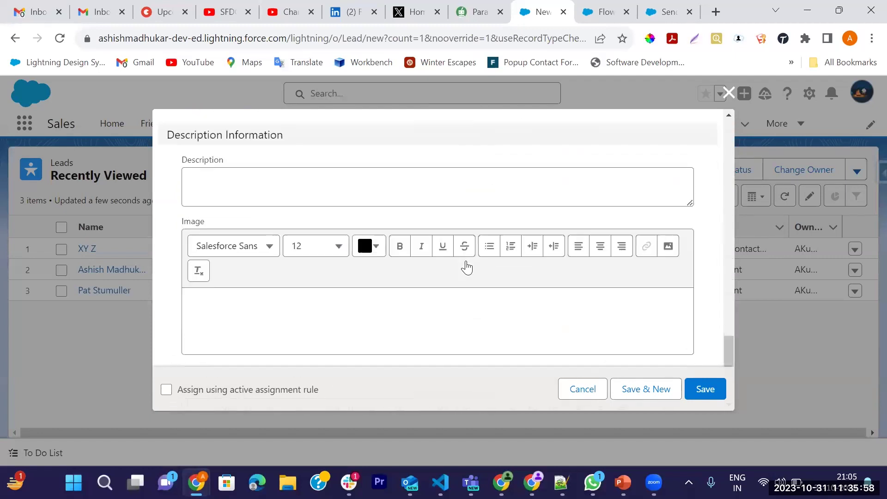
scroll(323, 291, up, 5)
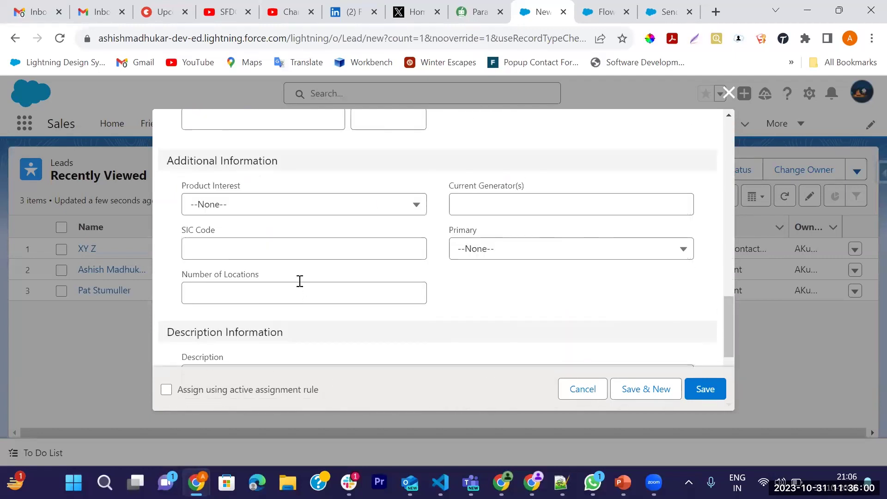
scroll(416, 305, up, 5)
scroll(393, 298, up, 8)
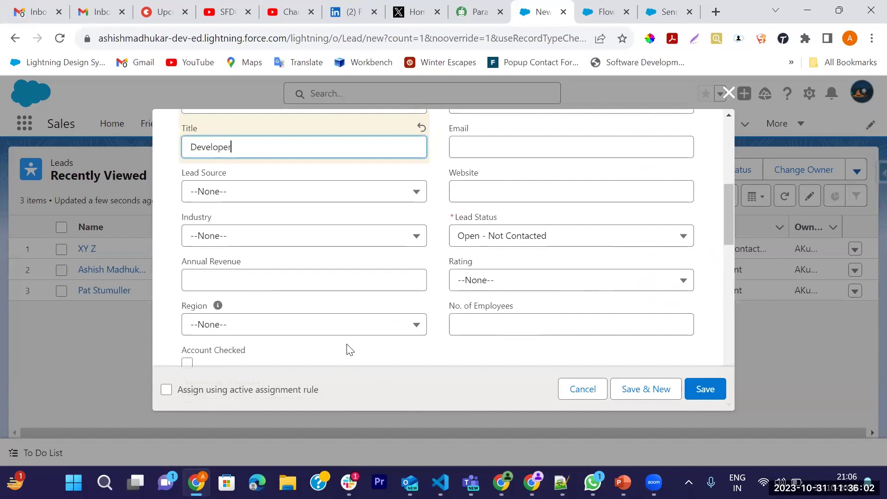
scroll(397, 319, down, 4)
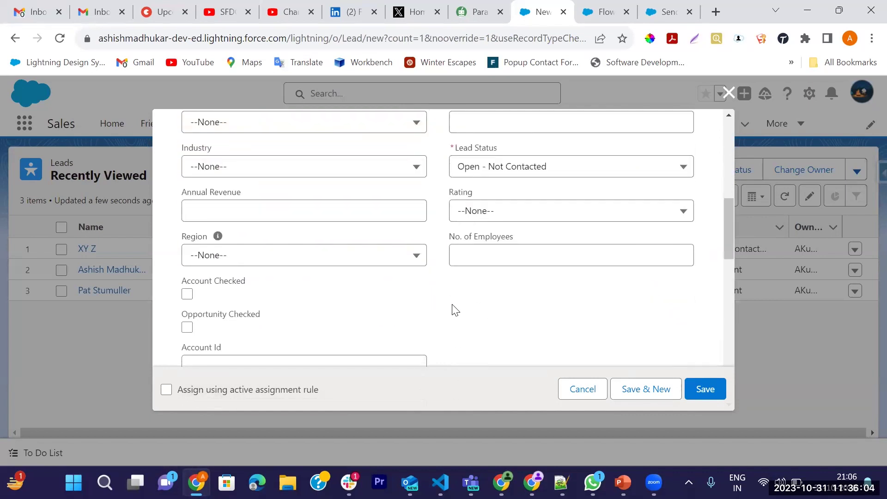
scroll(328, 313, down, 2)
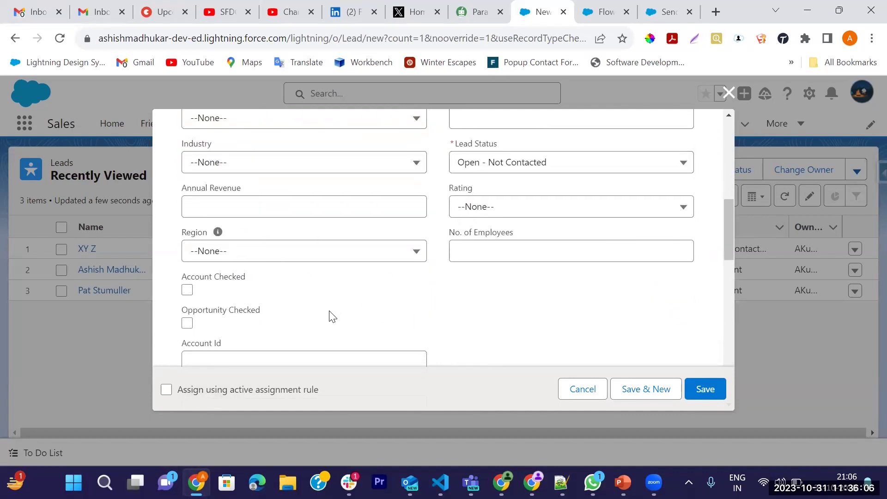
Step: Try to save the new lead and read the error details for the Send Custom Notifications Flow
click(700, 389)
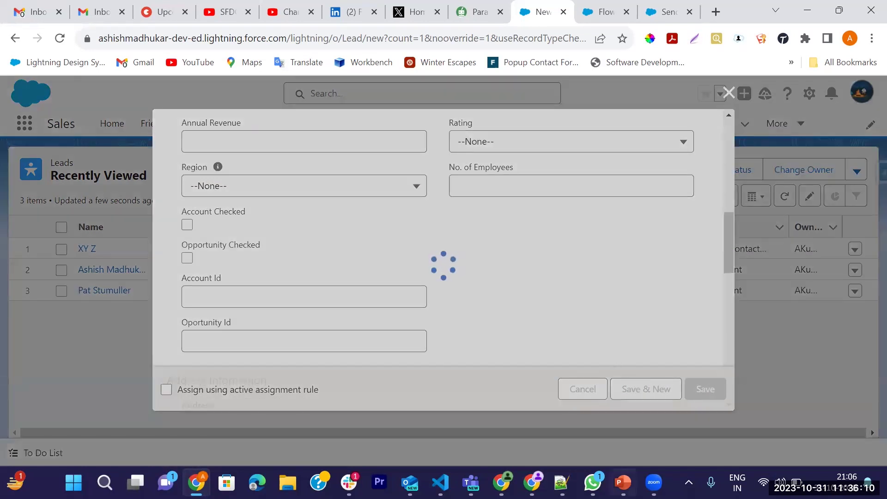
mouse_move(623, 482)
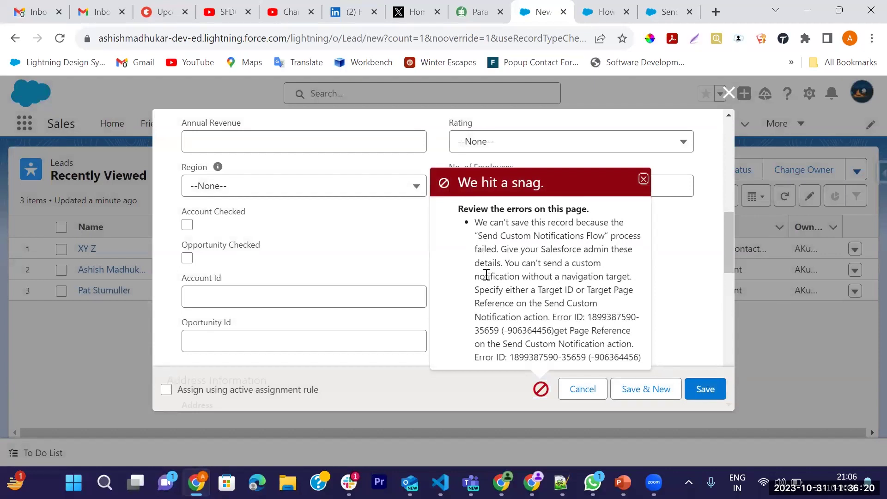
double_click(624, 238)
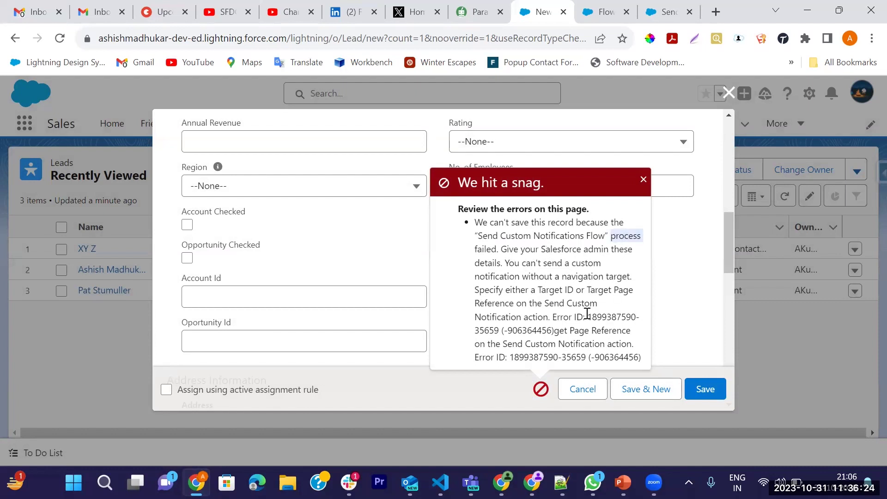
drag(476, 277, 637, 280)
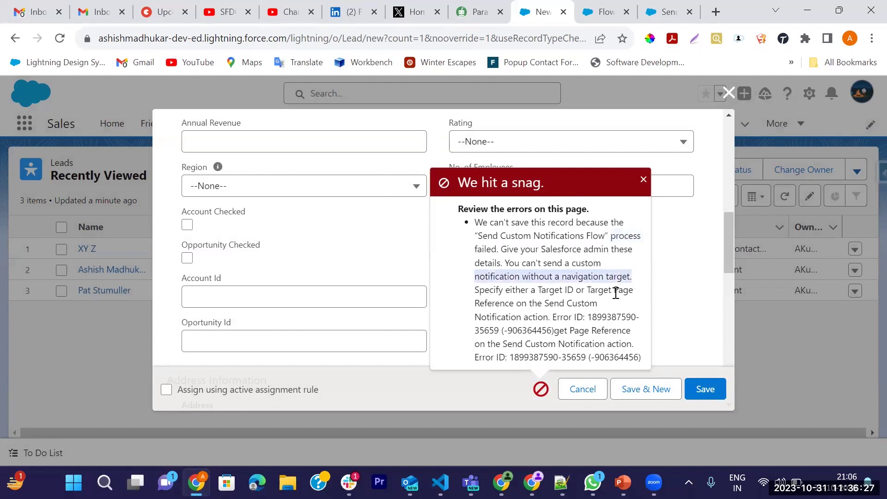
Step: Read the target requirement in the lead's save error and discard the unsaved lead
double_click(553, 291)
double_click(596, 291)
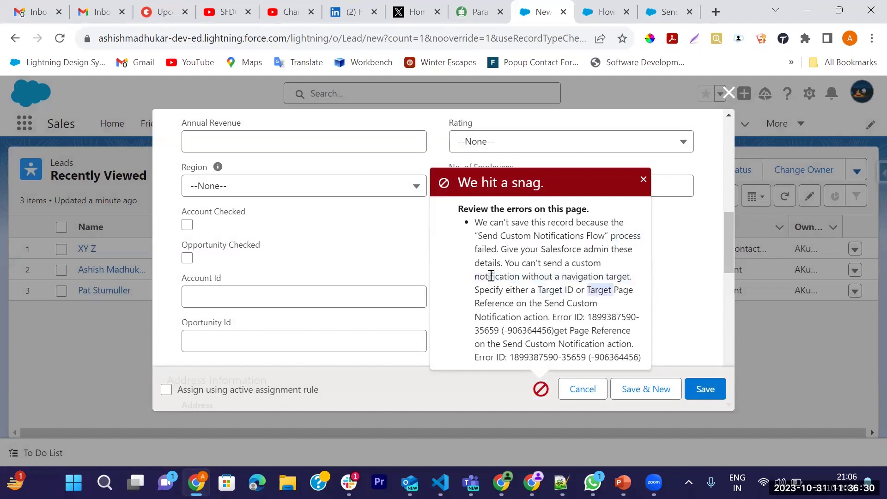
click(581, 401)
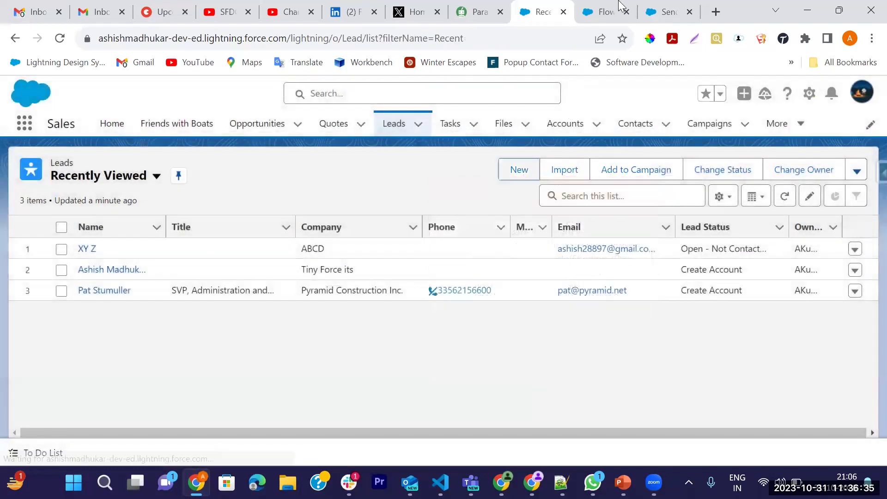
Step: Switch back to the Send Custom Notifications Flow and include the Target ID input in the Send Custom Notification to User action
click(658, 11)
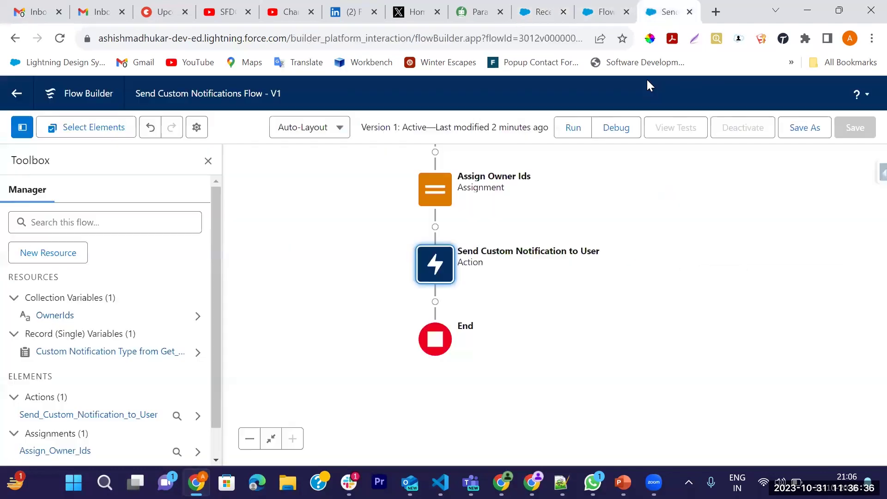
double_click(445, 276)
scroll(428, 286, down, 4)
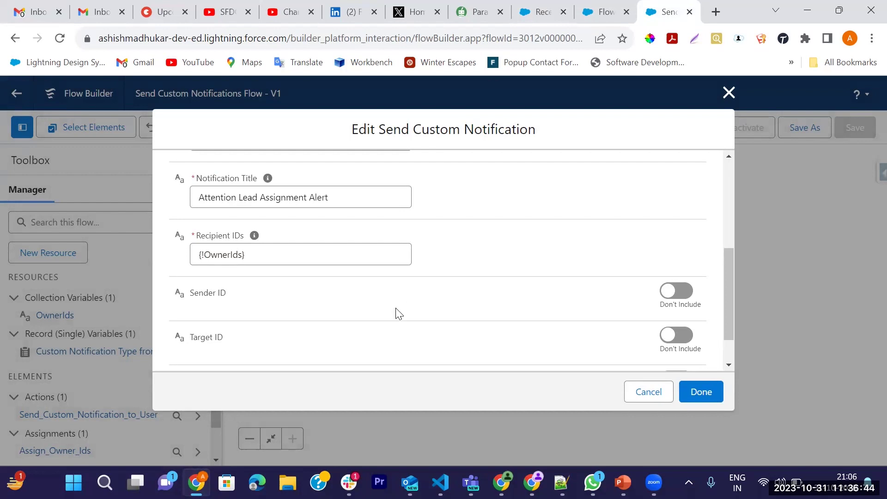
scroll(355, 322, down, 1)
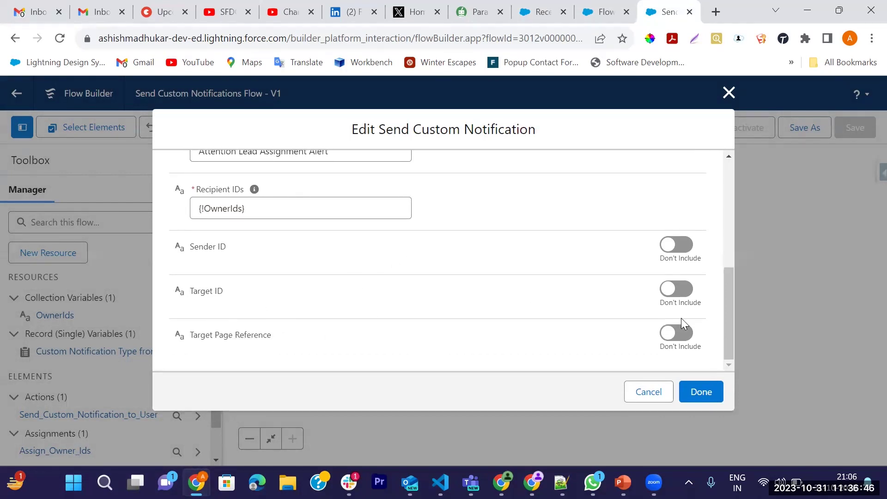
click(677, 289)
Step: Set the action's Target ID to {!$Record.Id} and confirm the action's changes
click(237, 309)
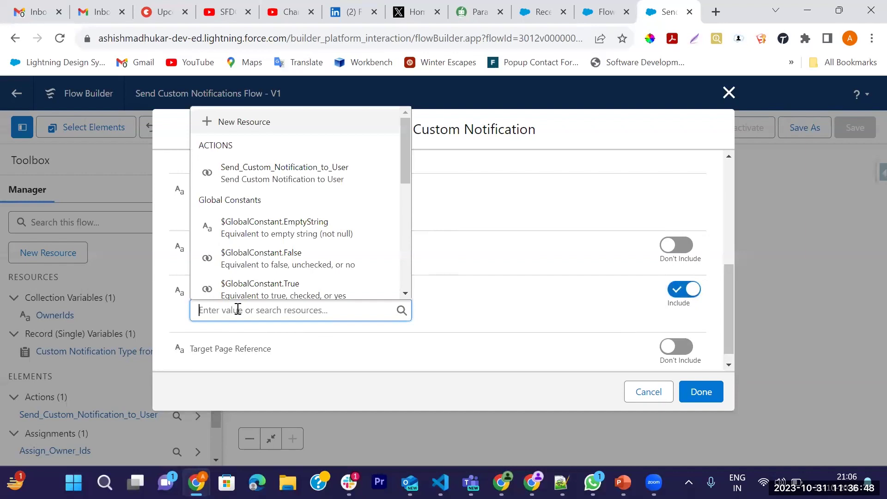
text(Rec)
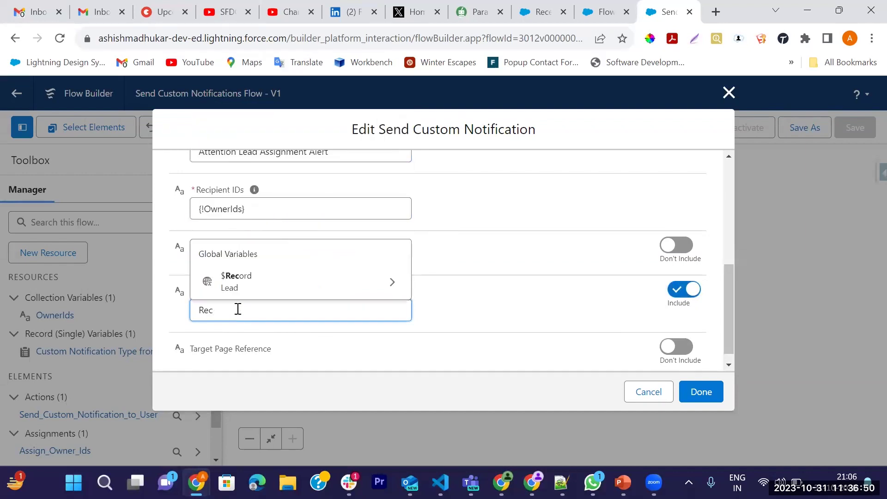
click(368, 284)
text(Id)
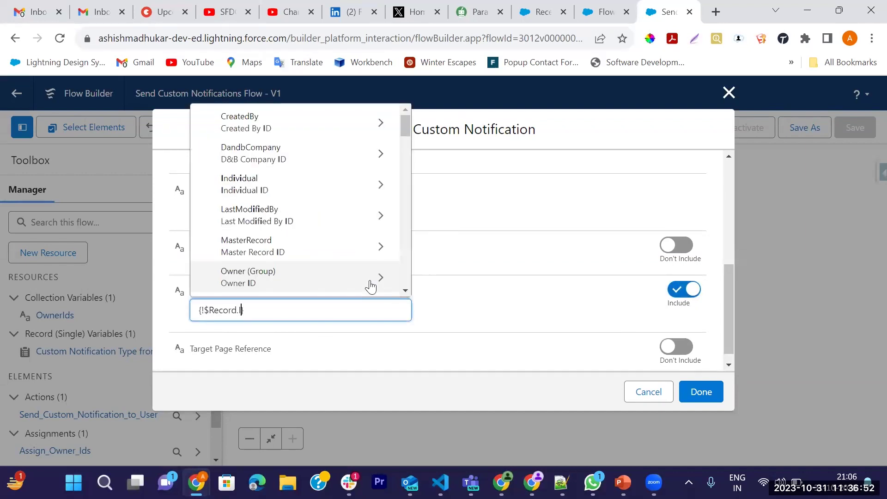
scroll(271, 243, down, 6)
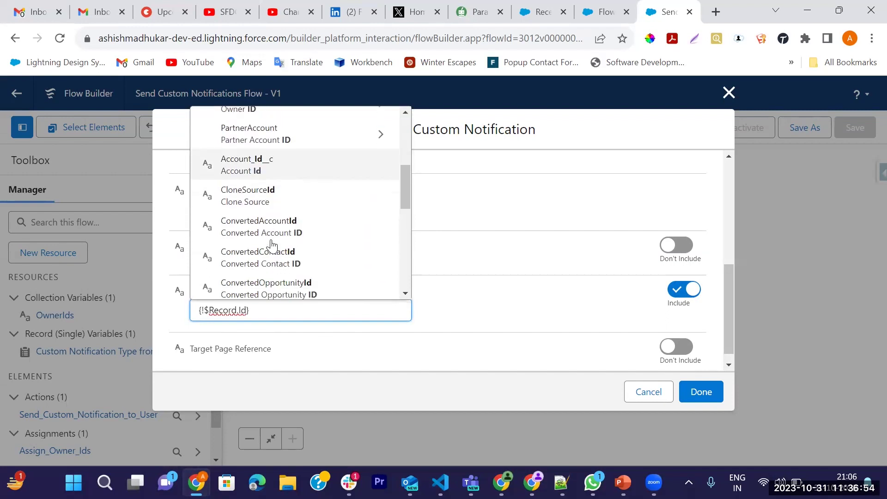
scroll(271, 245, down, 2)
click(230, 181)
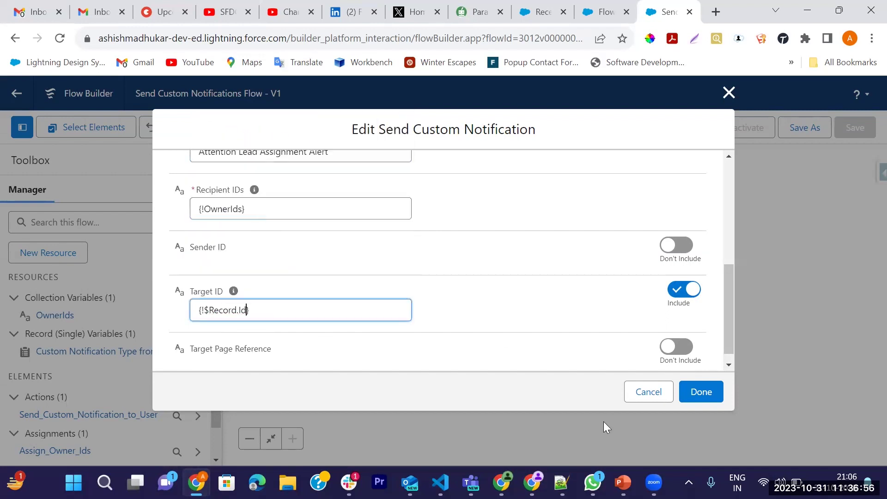
click(704, 394)
Step: Save the Send Custom Notifications Flow as a new version and activate it
click(802, 132)
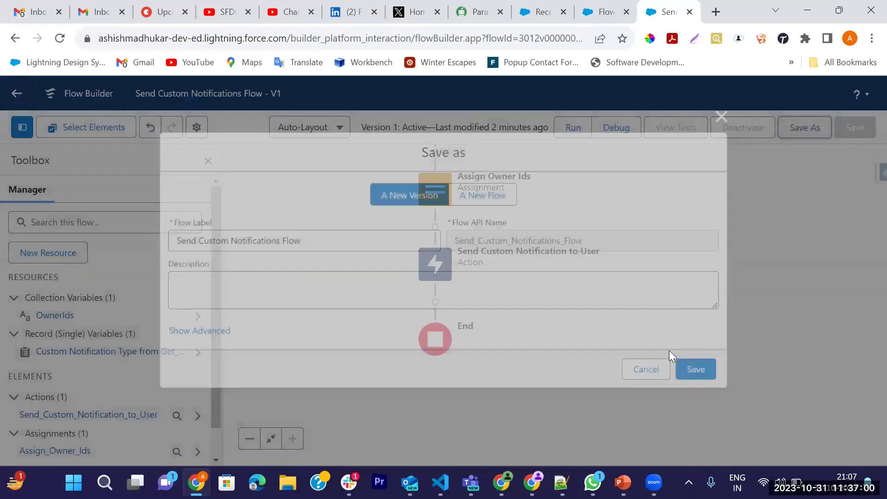
click(699, 377)
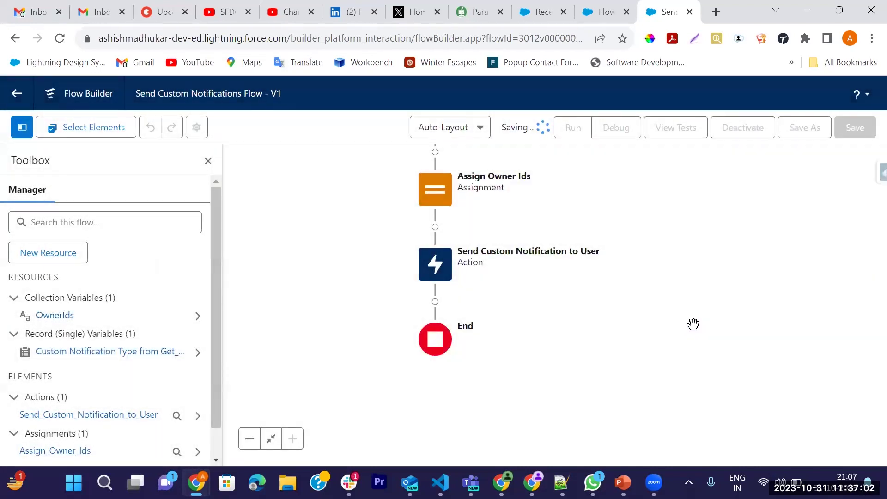
click(744, 134)
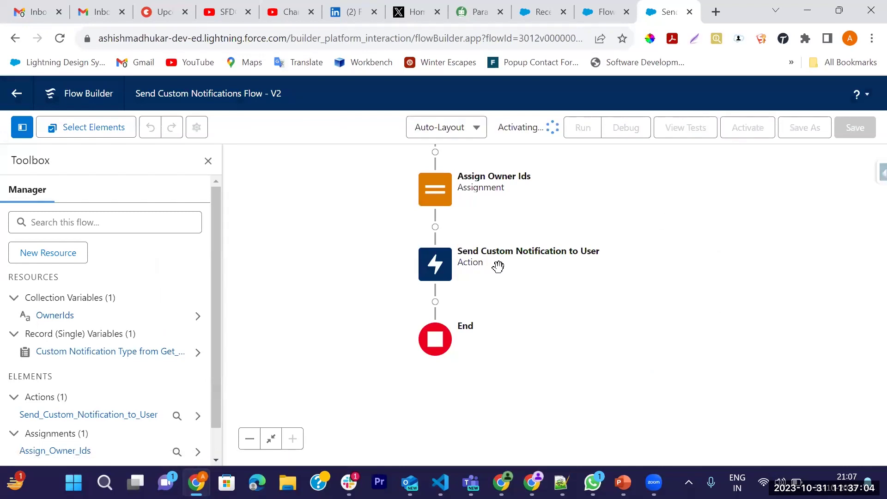
Step: Start a new lead with salutation "Mr.", enter the lead's first name, and set the last name to "Test Lead"
click(538, 12)
click(519, 170)
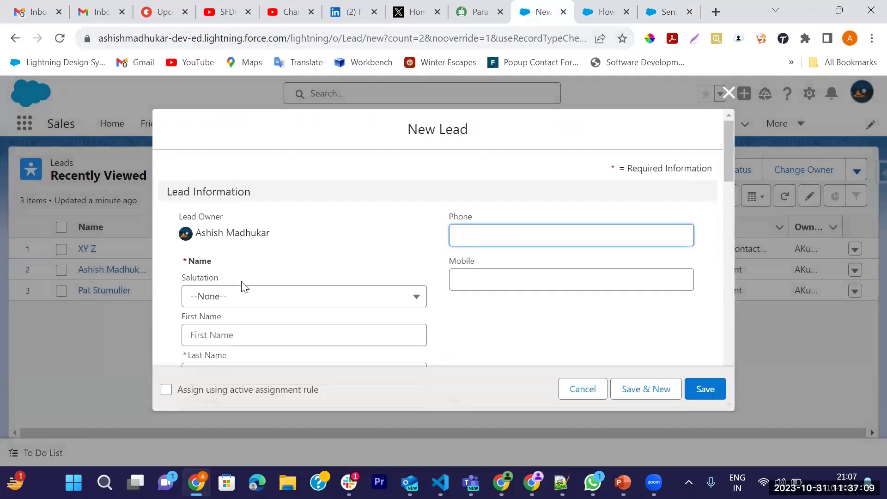
scroll(263, 275, down, 3)
click(223, 159)
click(232, 213)
click(211, 196)
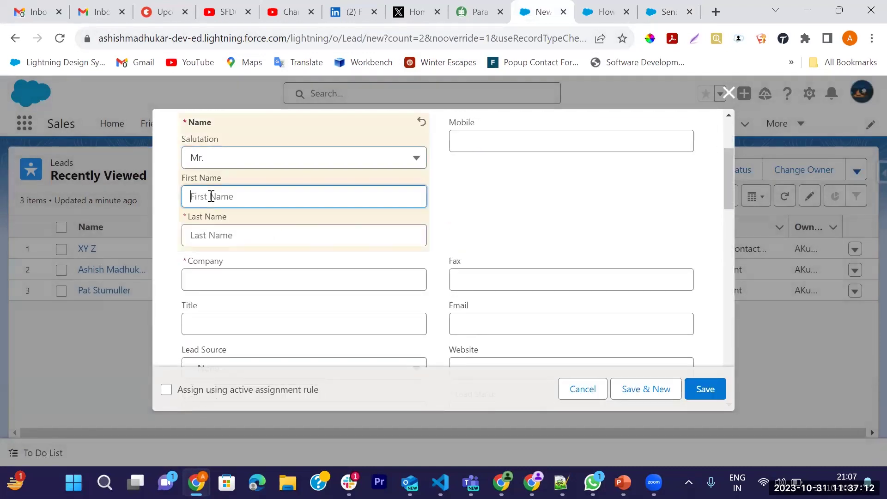
text(SFDC Madhukar)
click(219, 238)
text(Test)
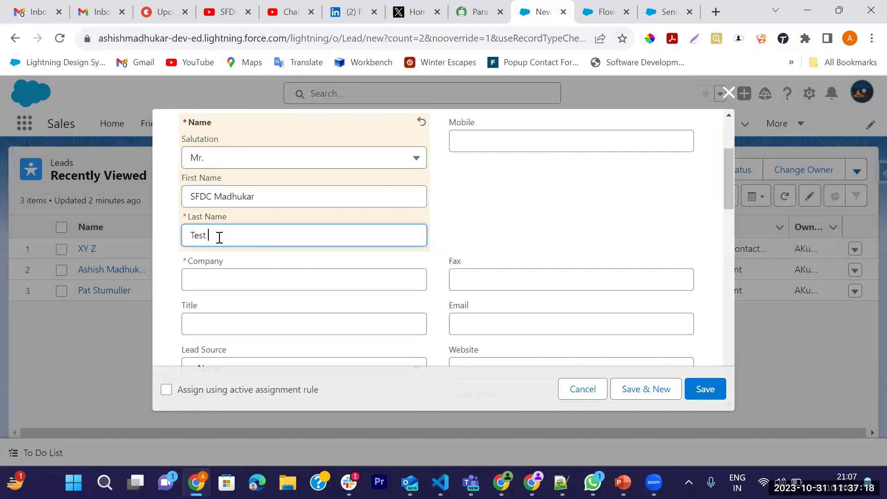
Step: Set the lead's company to "SFDC Madhukar" and save the lead
click(252, 283)
text(SFDC Madhukar)
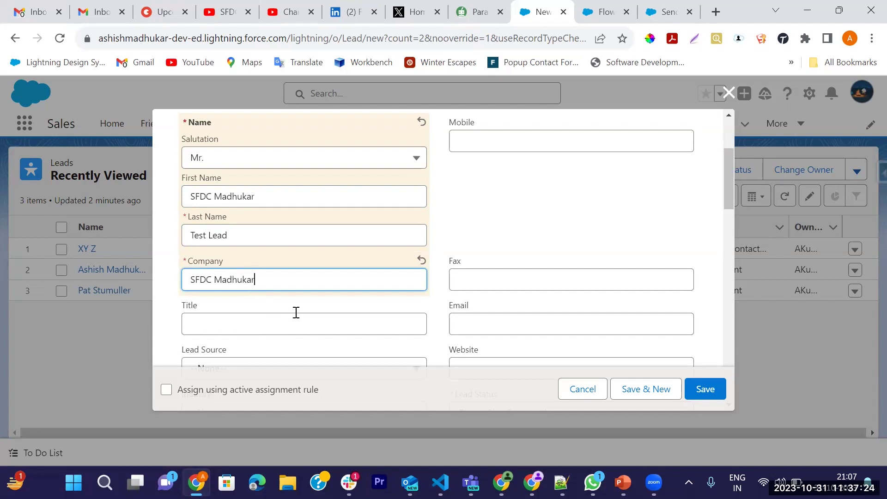
scroll(297, 312, down, 3)
scroll(521, 172, up, 5)
scroll(366, 278, down, 2)
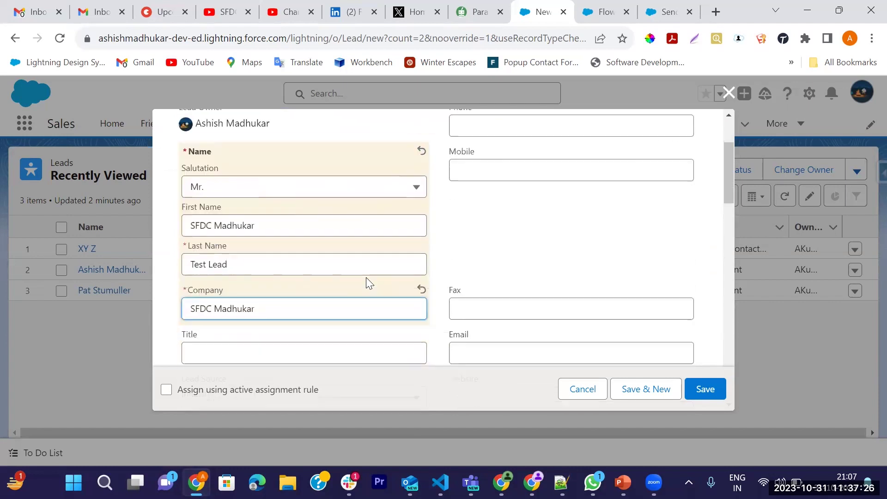
scroll(366, 277, down, 10)
click(705, 390)
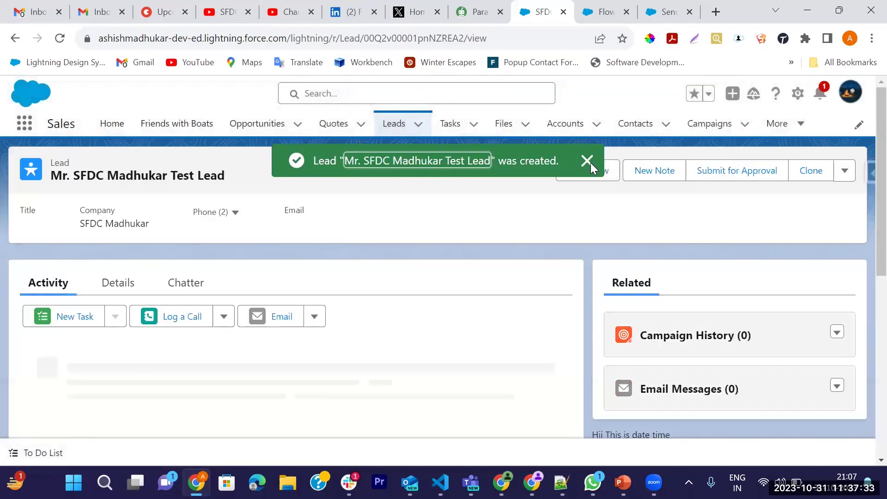
Step: Check the new lead's alert in the notifications list against the notification title and body configured in the flow's action
click(592, 161)
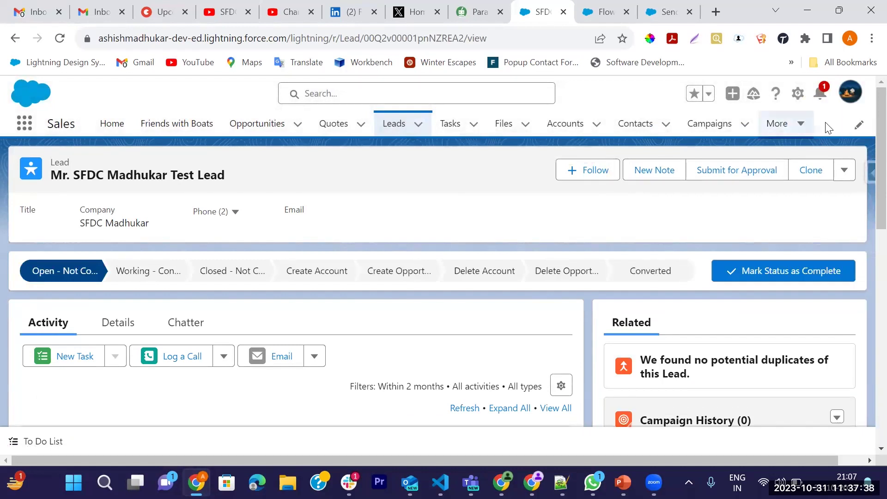
click(820, 95)
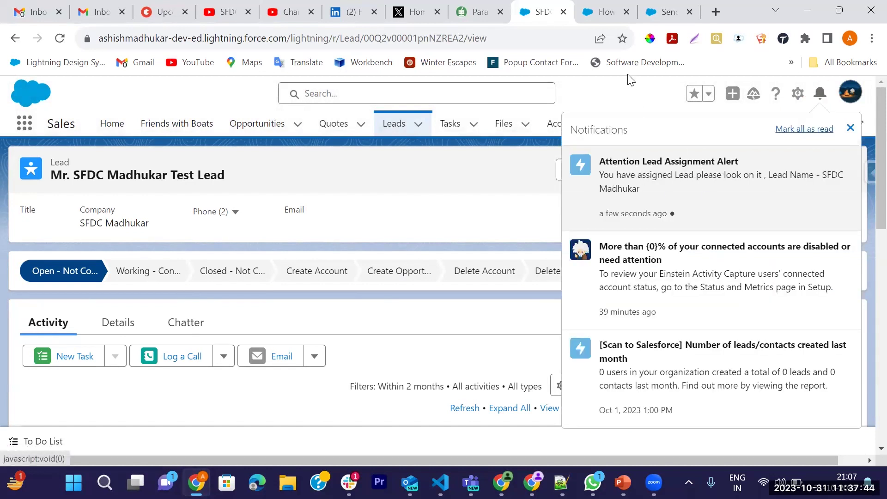
click(612, 8)
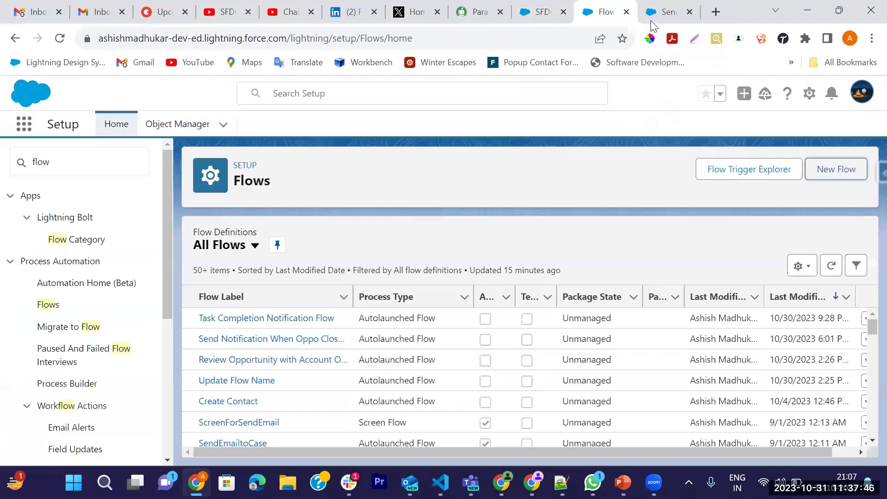
click(651, 14)
double_click(453, 254)
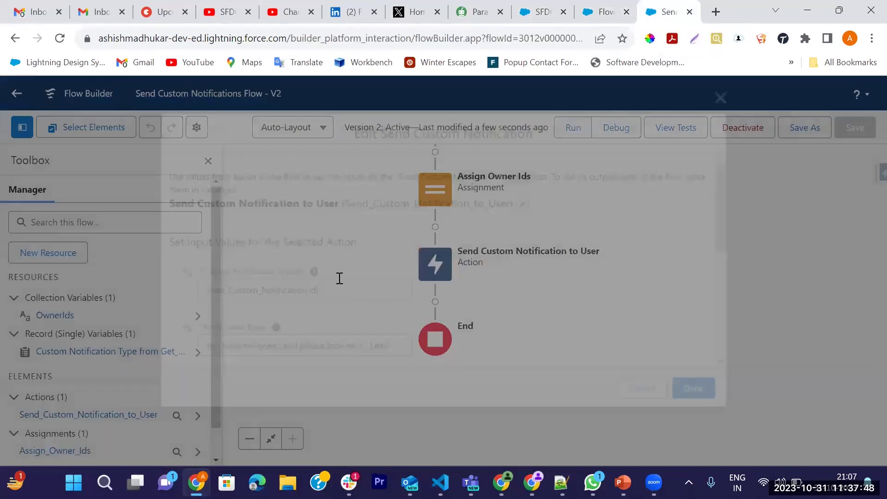
scroll(336, 277, down, 3)
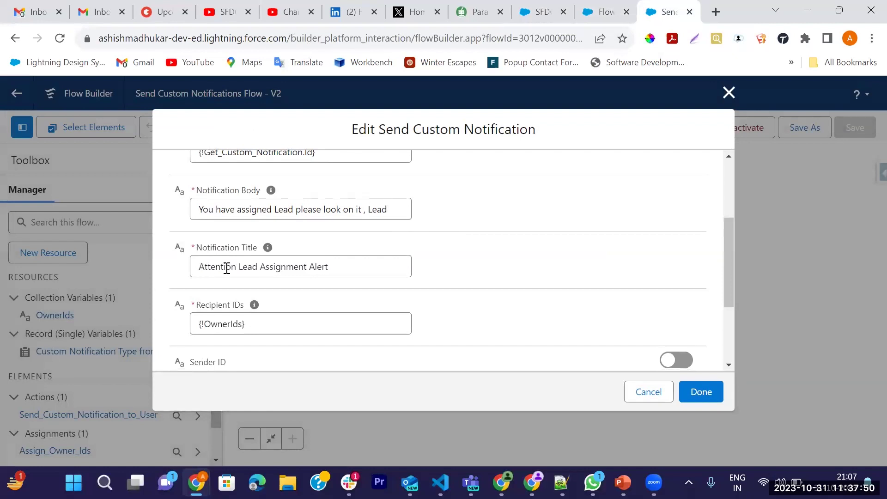
click(729, 93)
click(543, 11)
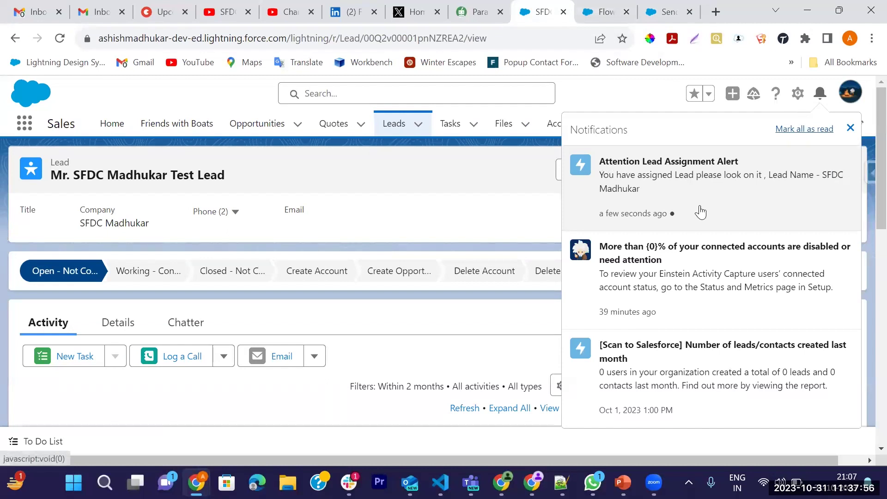
click(851, 128)
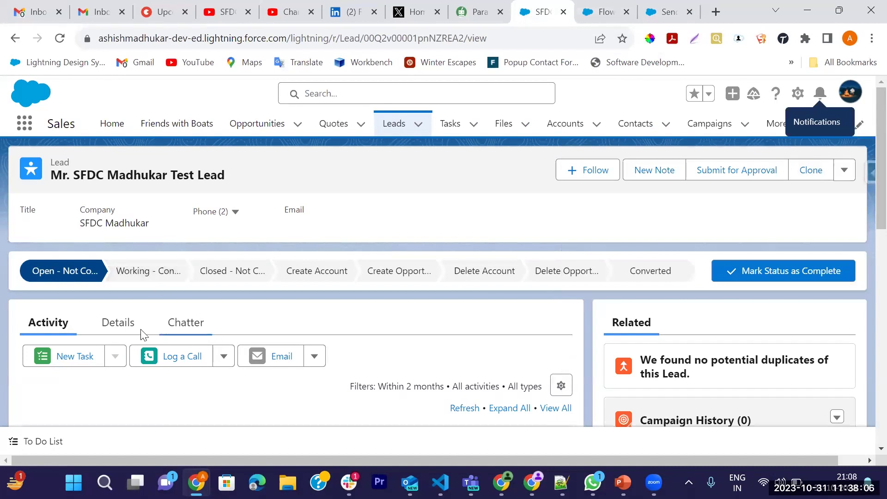
Step: Look through the new lead's detail fields, including its owner, name, company and status
click(117, 323)
scroll(392, 317, down, 1)
scroll(406, 337, down, 5)
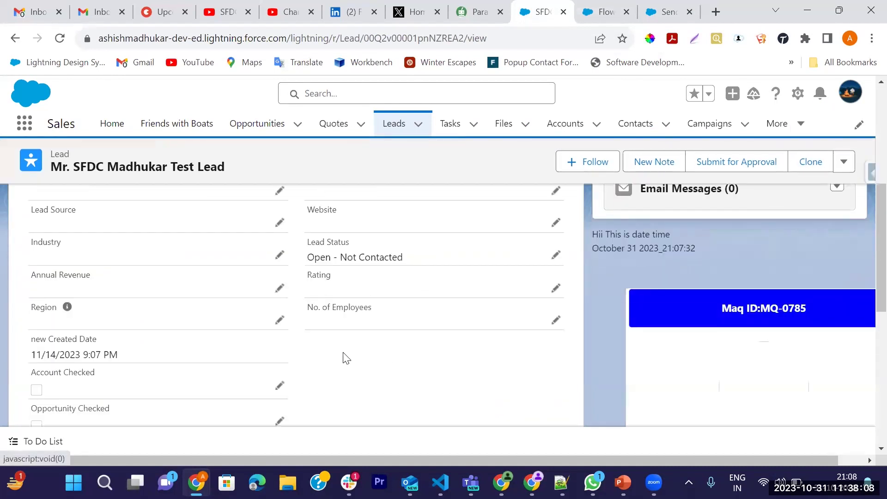
scroll(342, 374, up, 6)
scroll(277, 358, down, 4)
scroll(255, 346, up, 4)
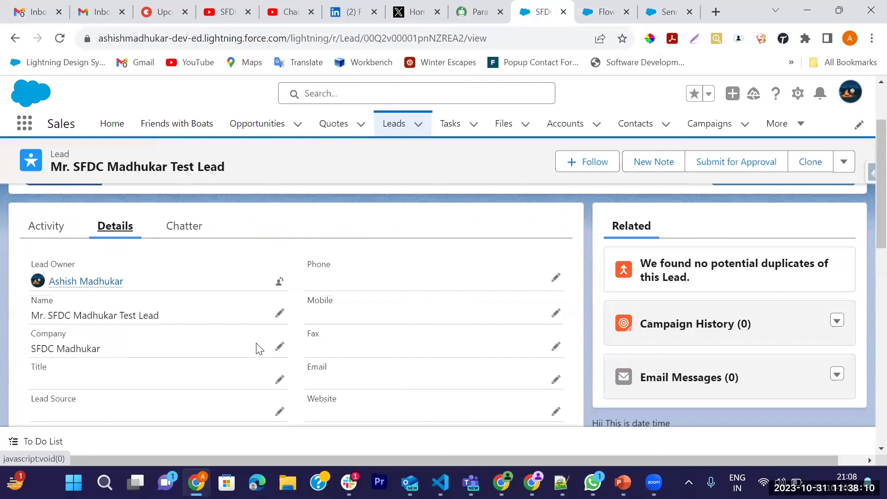
scroll(249, 360, down, 1)
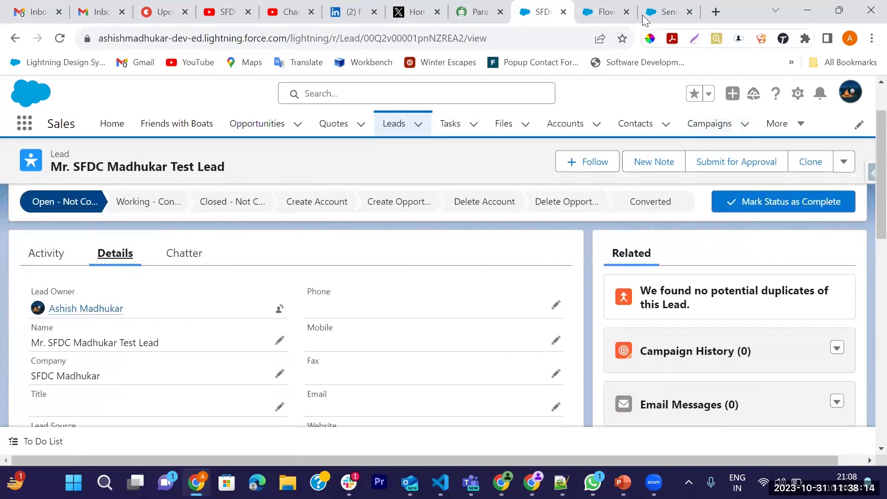
Step: Set the flow's Lead trigger to run when "A record is created or updated" and check its entry conditions and optimization option
click(662, 13)
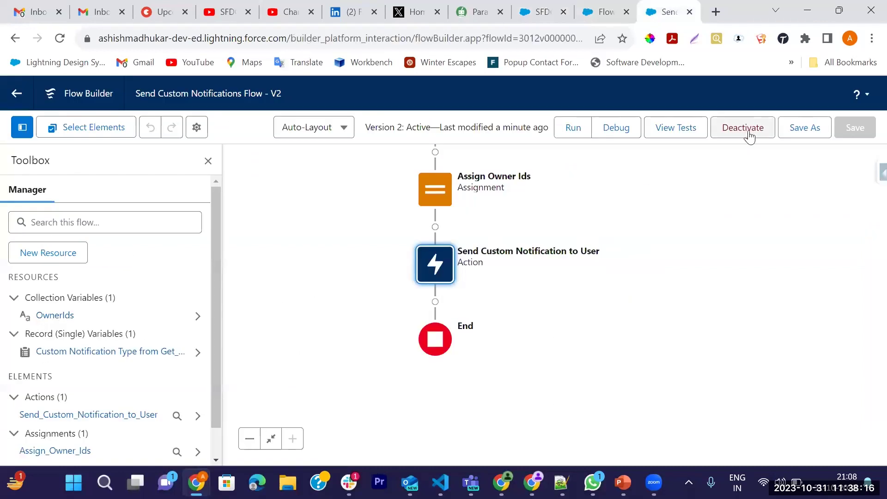
scroll(620, 311, up, 5)
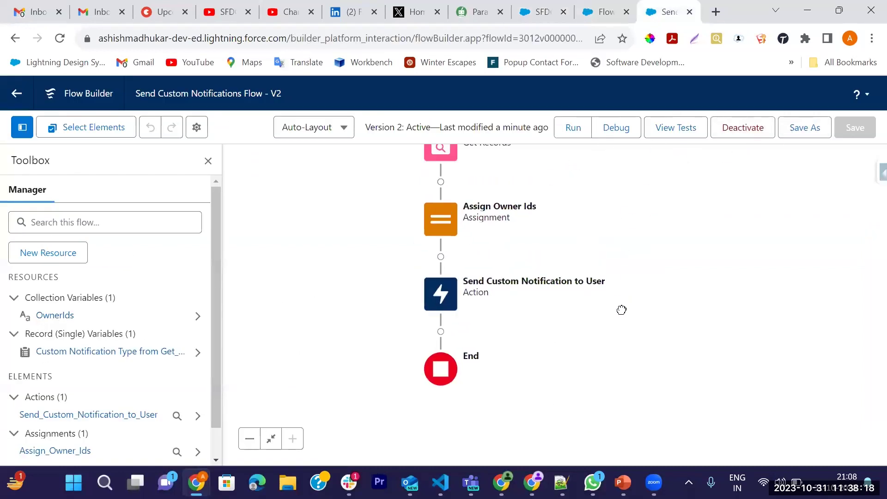
click(422, 223)
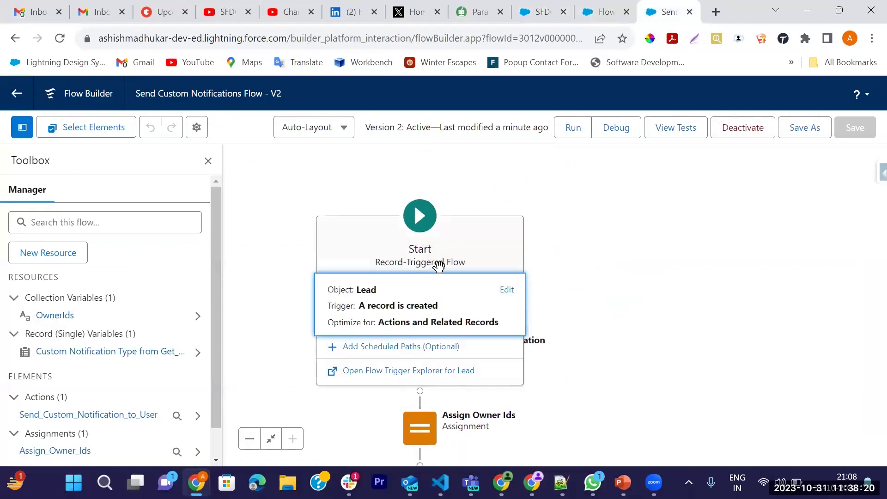
click(509, 291)
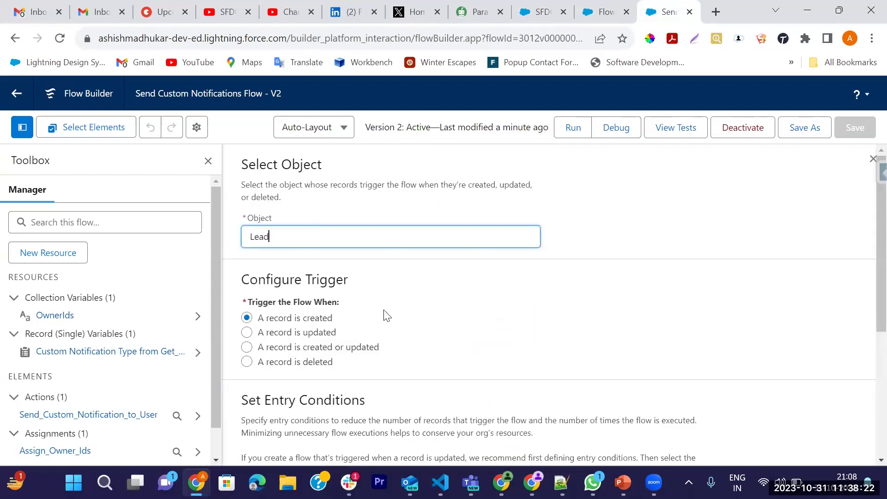
click(247, 347)
scroll(531, 342, down, 5)
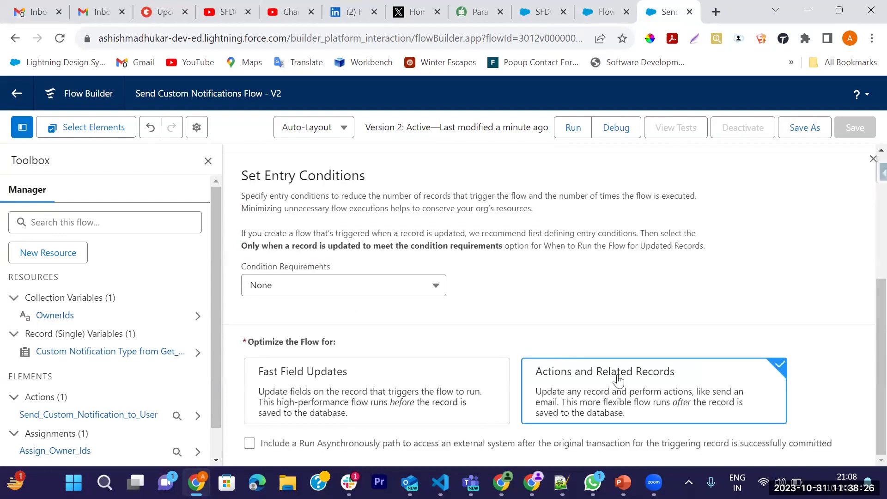
Step: Save the flow with its changed trigger as a new version of Send Custom Notifications Flow and activate that version
click(804, 128)
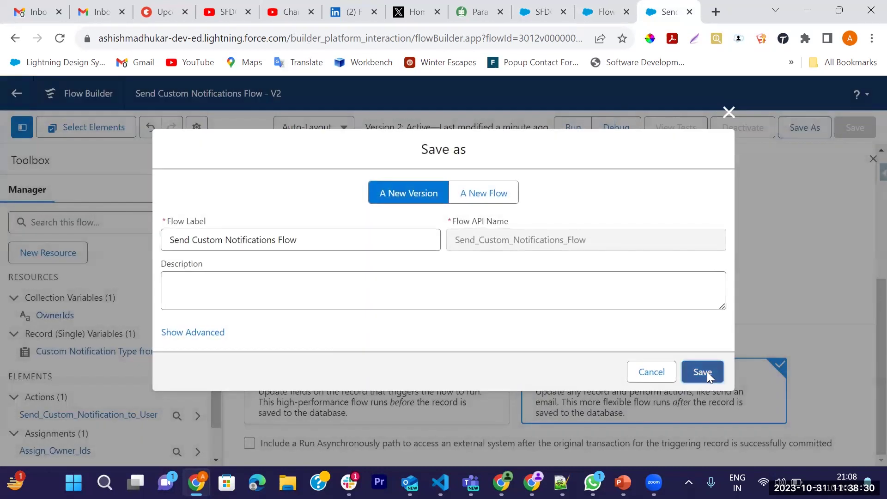
click(707, 370)
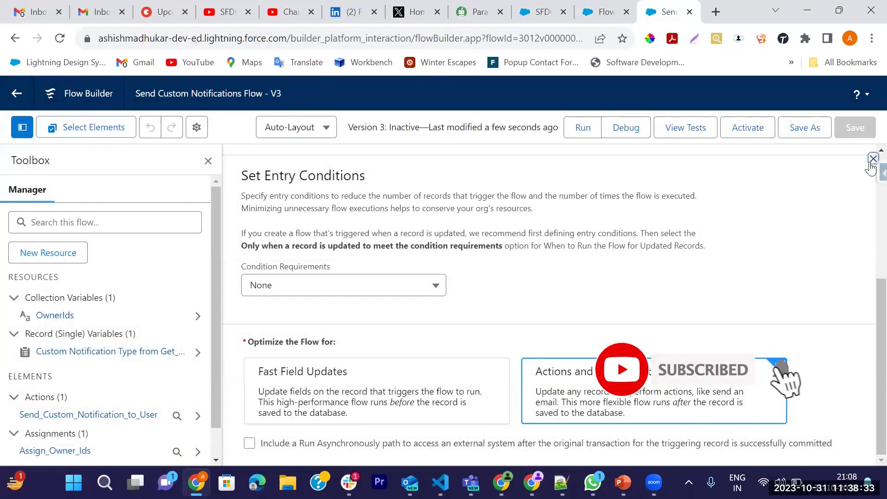
click(873, 159)
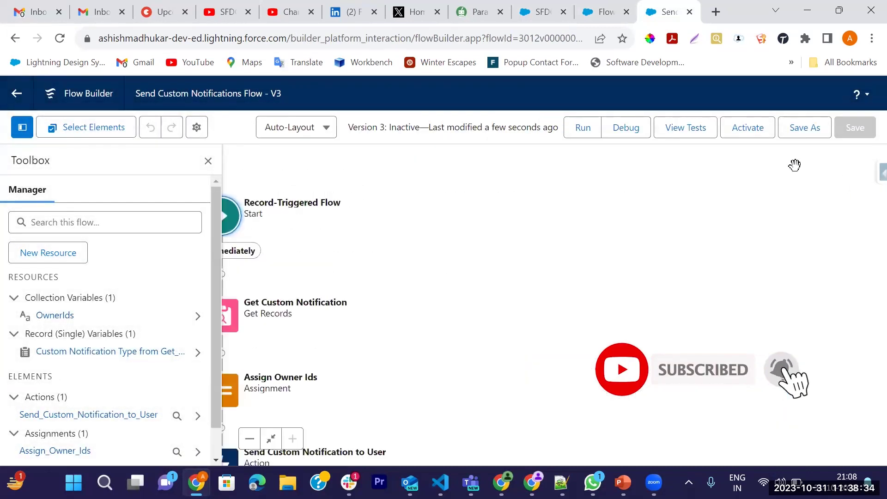
click(748, 128)
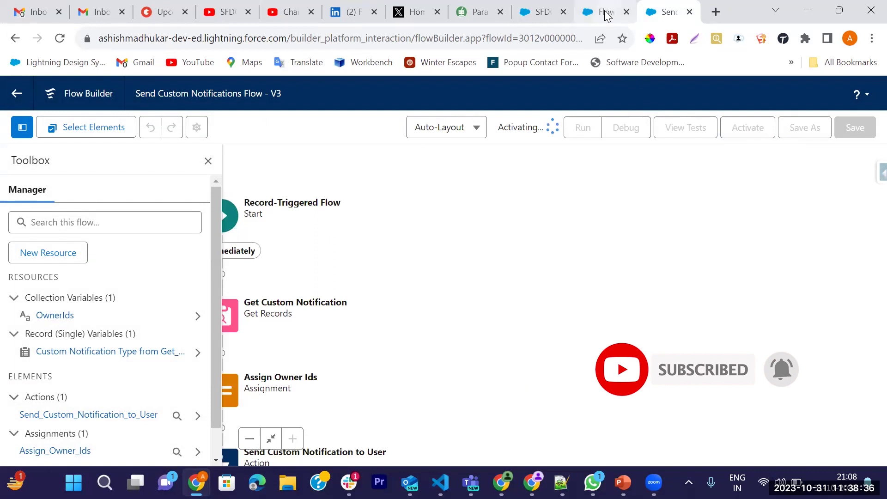
Step: Change the owner of the SFDC Madhukar Test Lead record to the suggested user who does not already own it
click(535, 15)
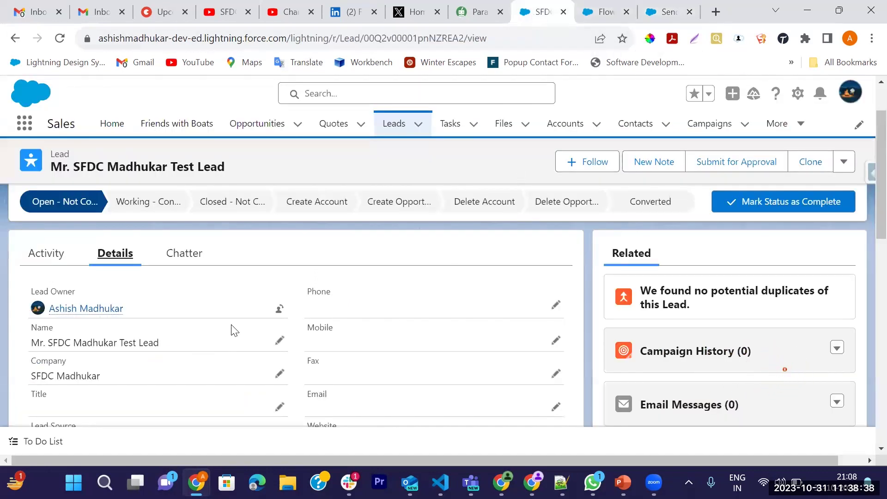
click(279, 308)
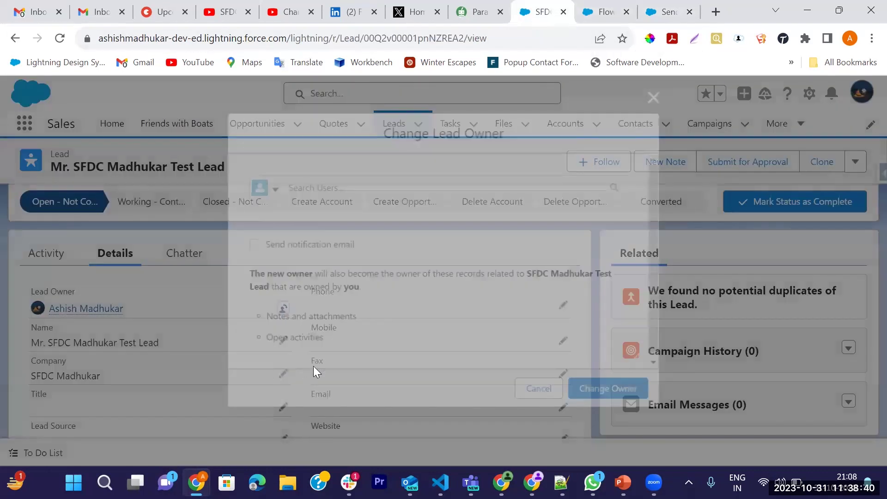
click(309, 184)
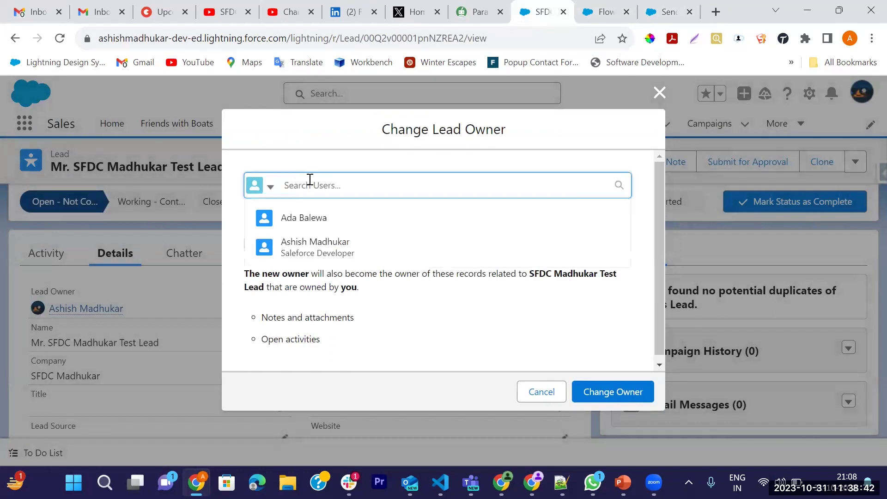
click(342, 223)
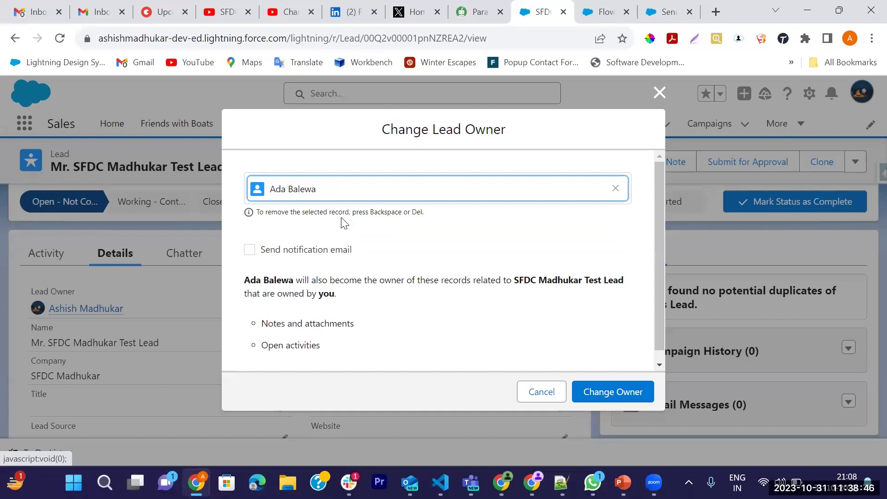
click(604, 398)
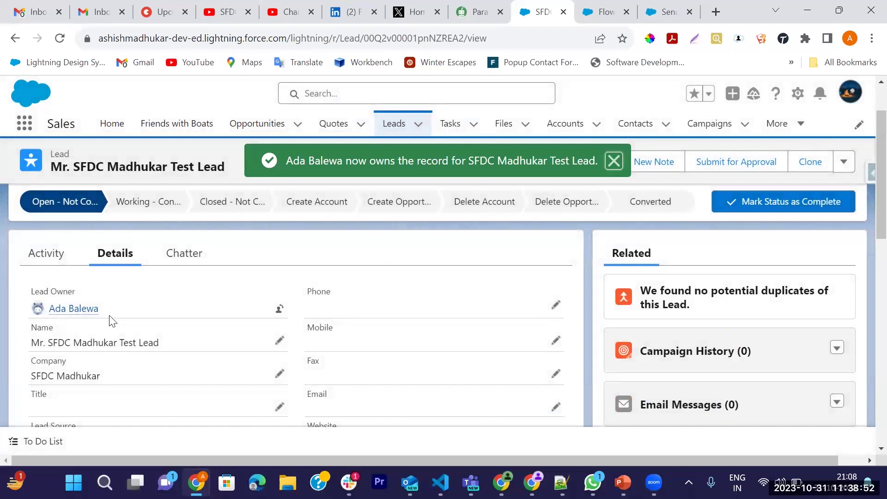
click(614, 161)
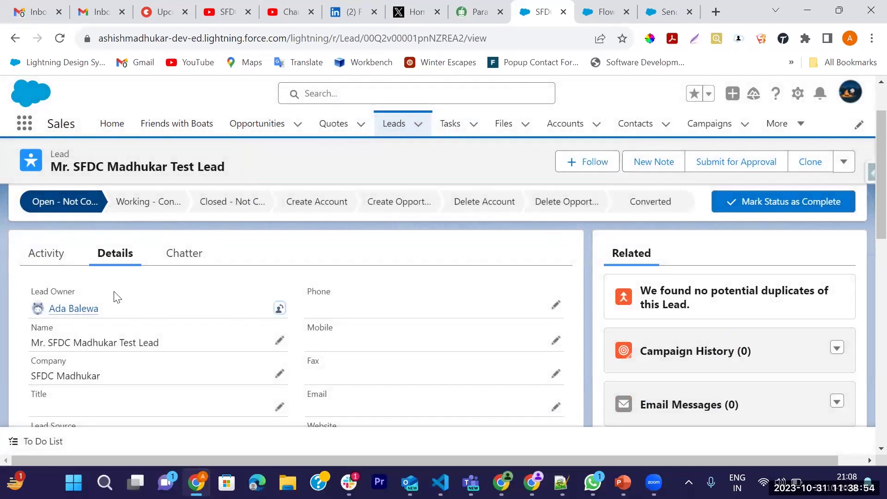
Step: Log in as the lead's new owner to check their notifications for the lead assignment alert, and end that user's session
click(77, 309)
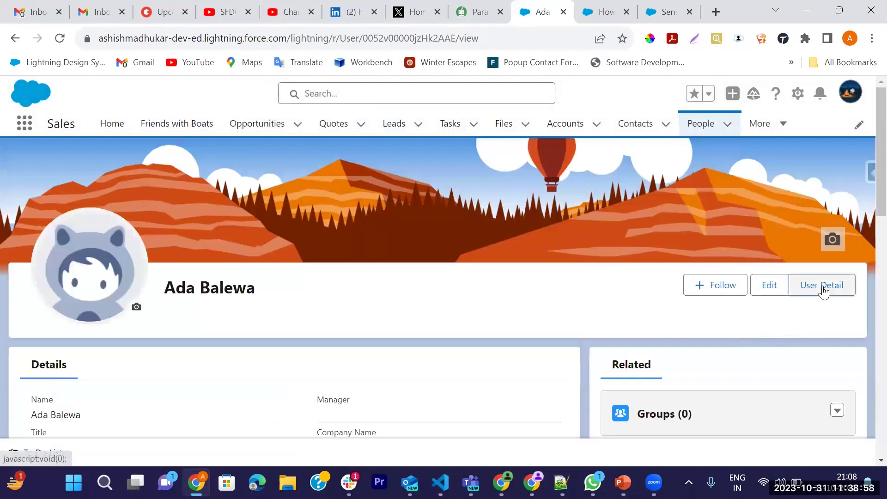
click(823, 286)
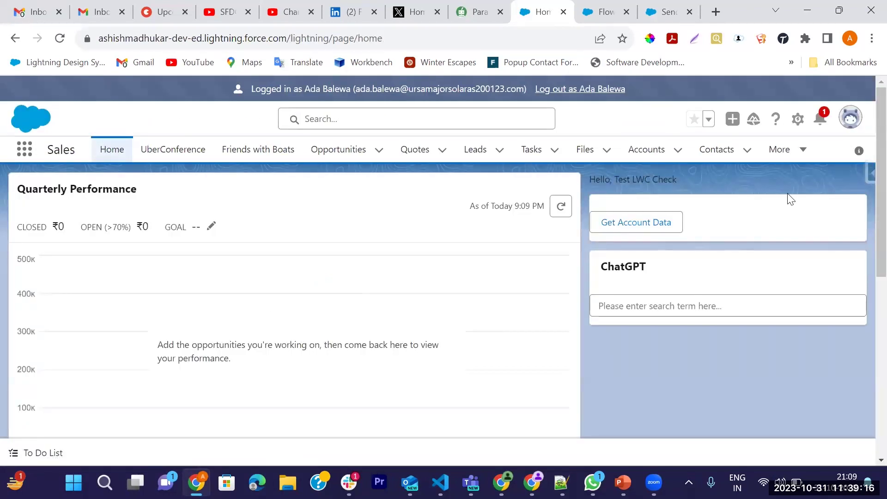
click(821, 121)
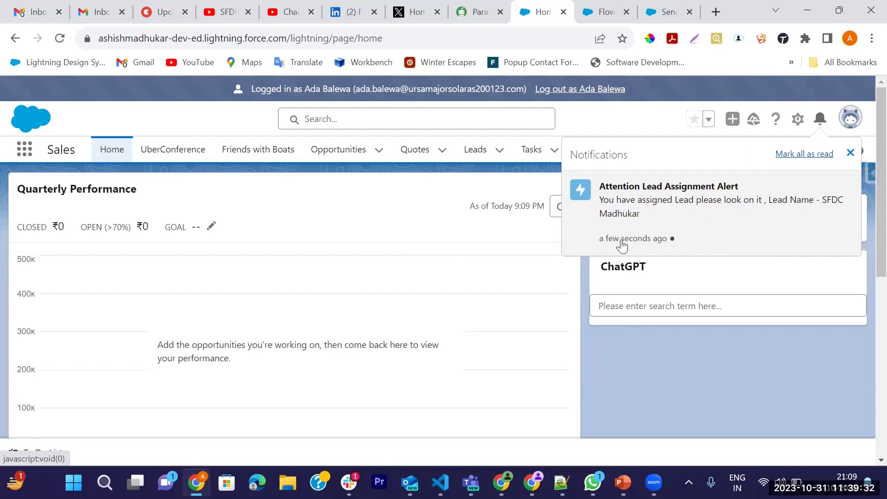
click(851, 153)
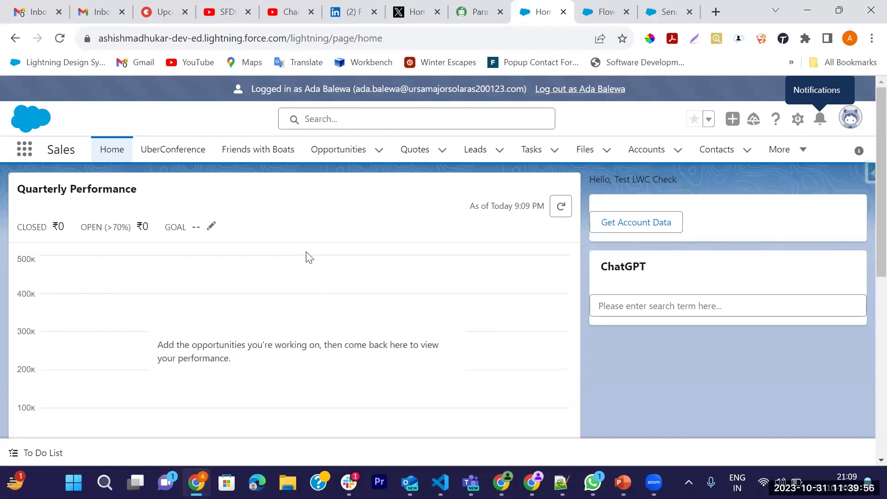
click(605, 89)
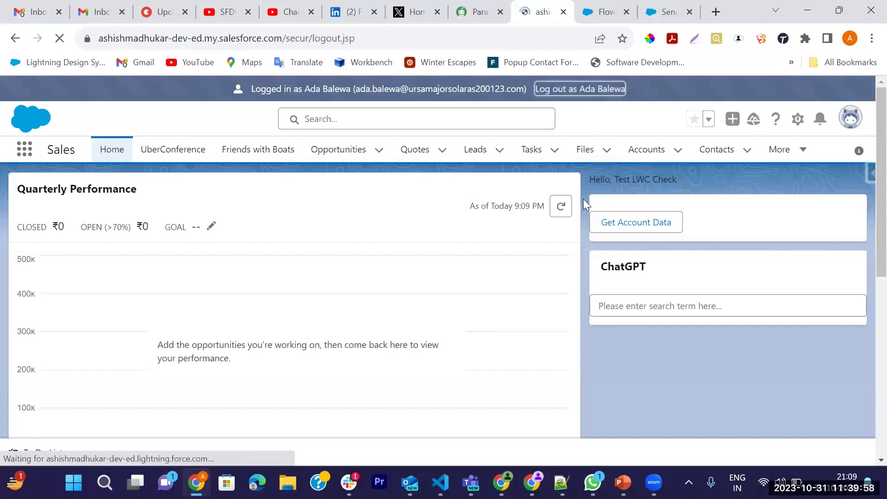